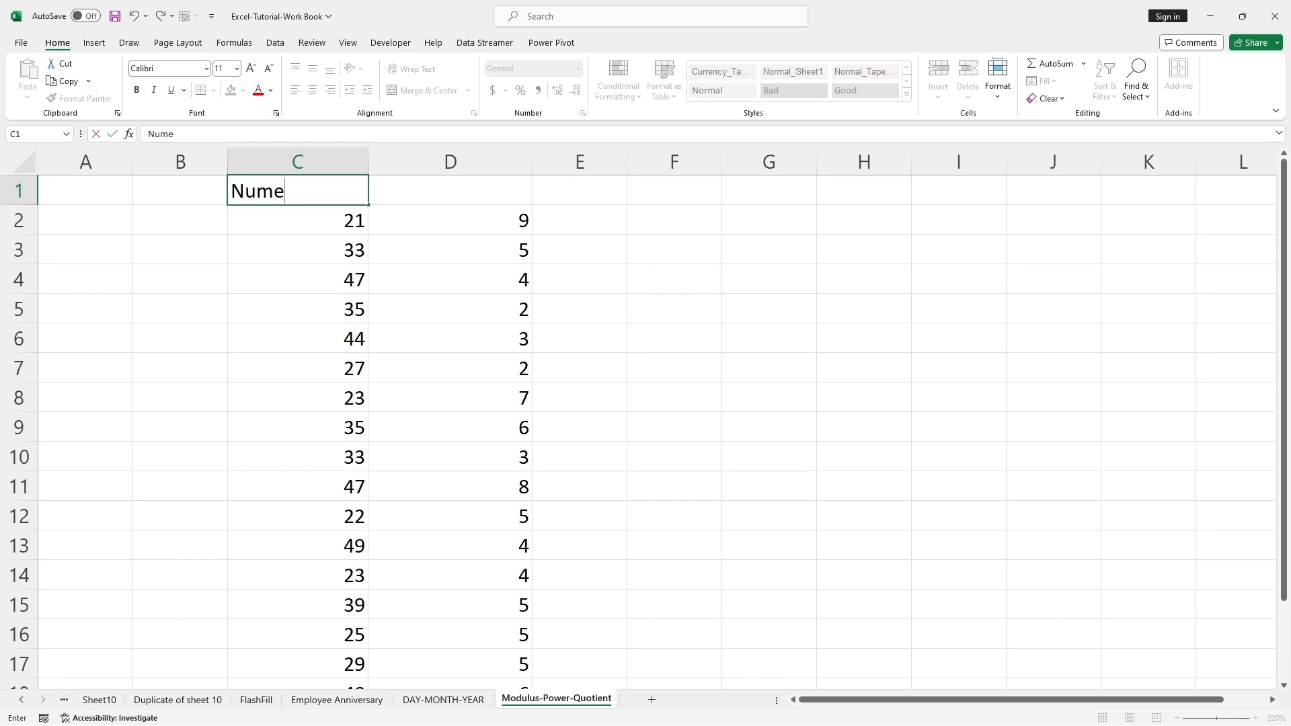
- Enter the column headings Numerator, Denominator and Result in cells C1, D1 and E1
type("rator")
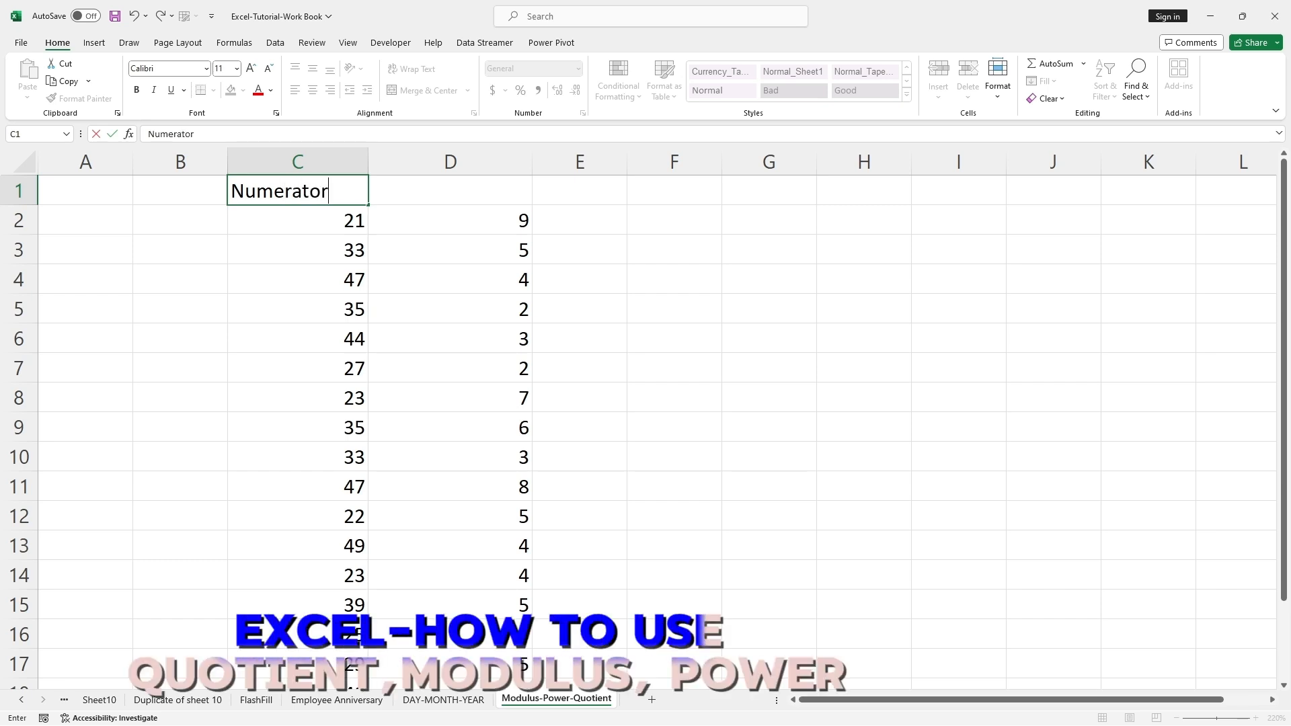
left_click(393, 269)
left_click(437, 188)
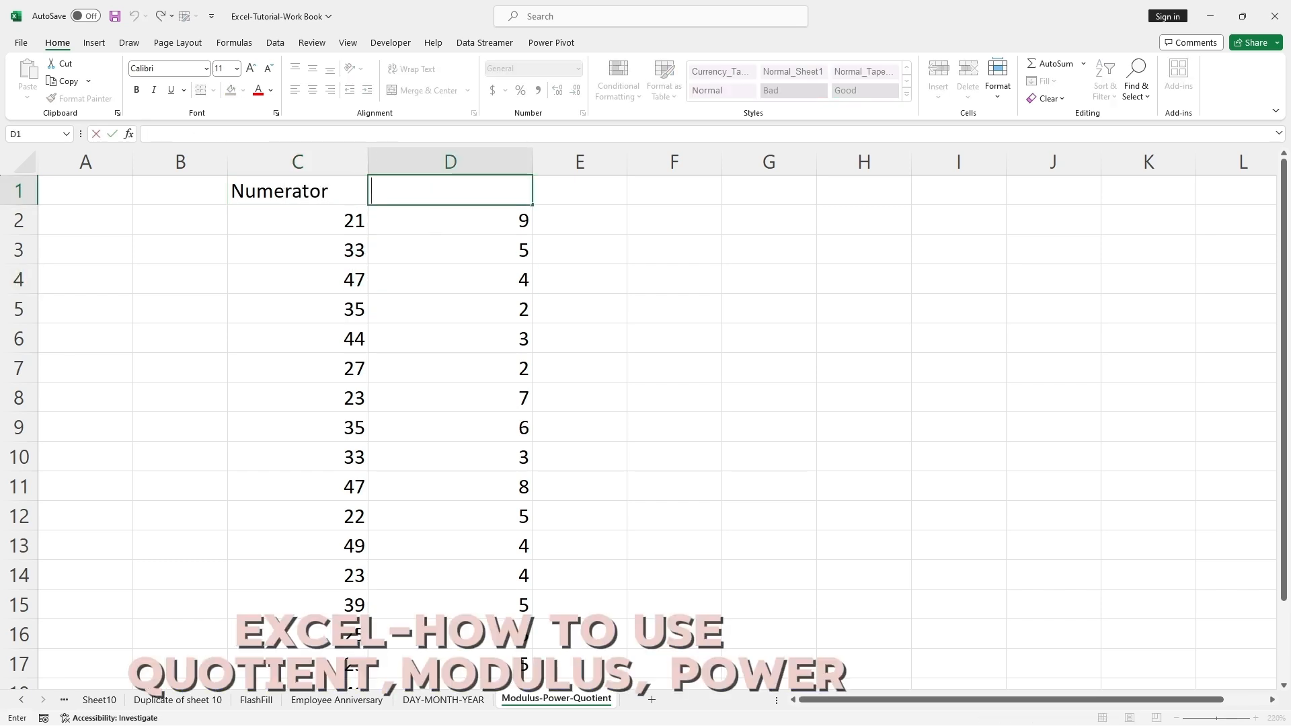
type("Denominator")
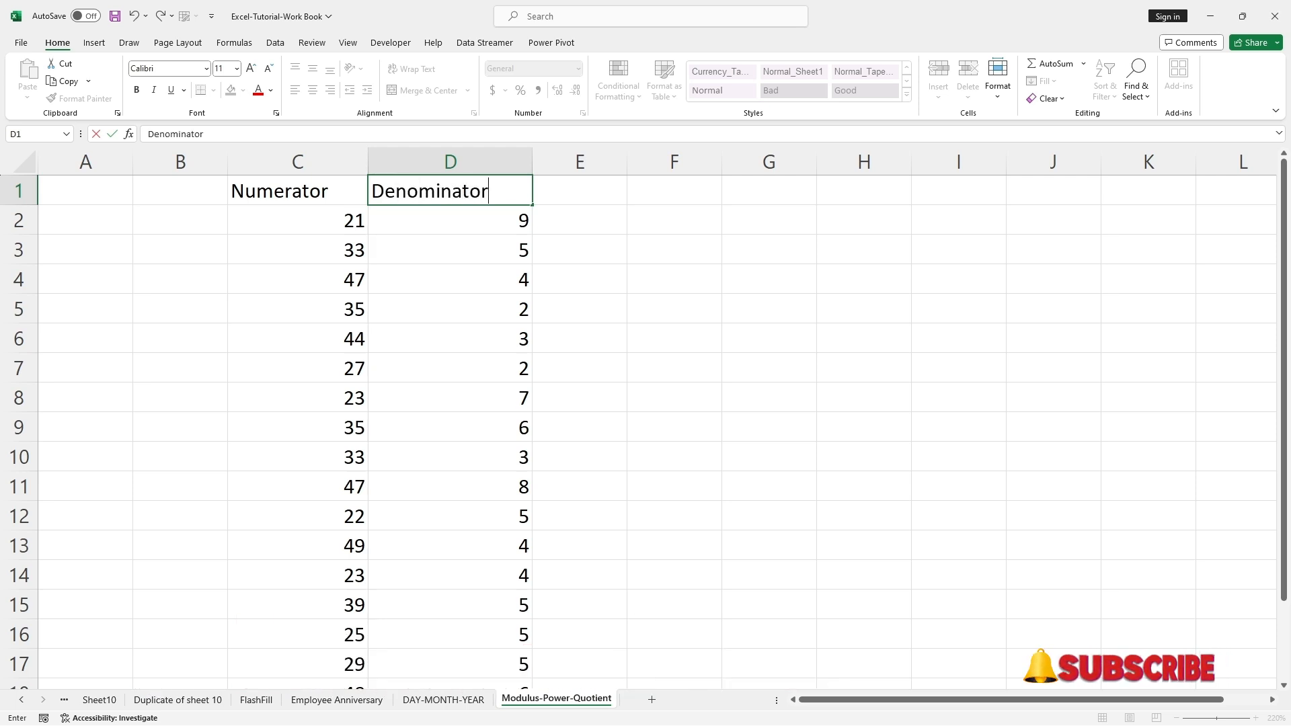
left_click(582, 306)
left_click(581, 197)
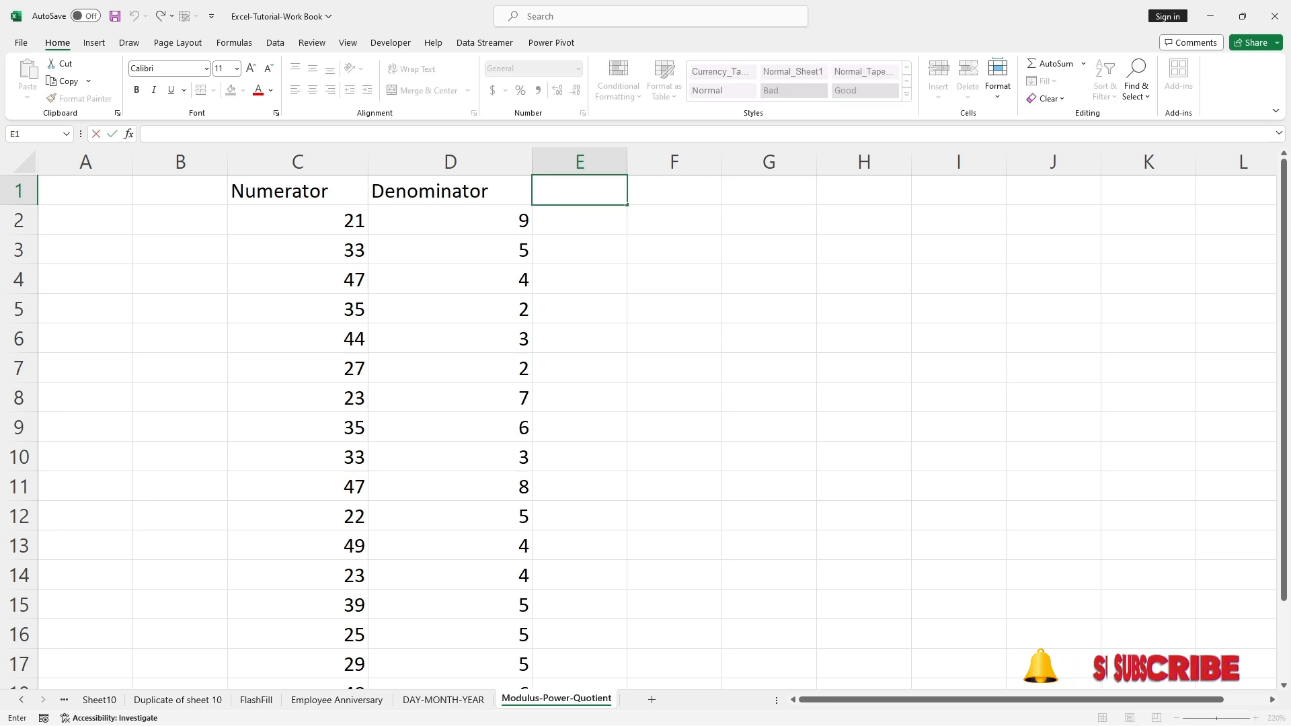
type("Results=")
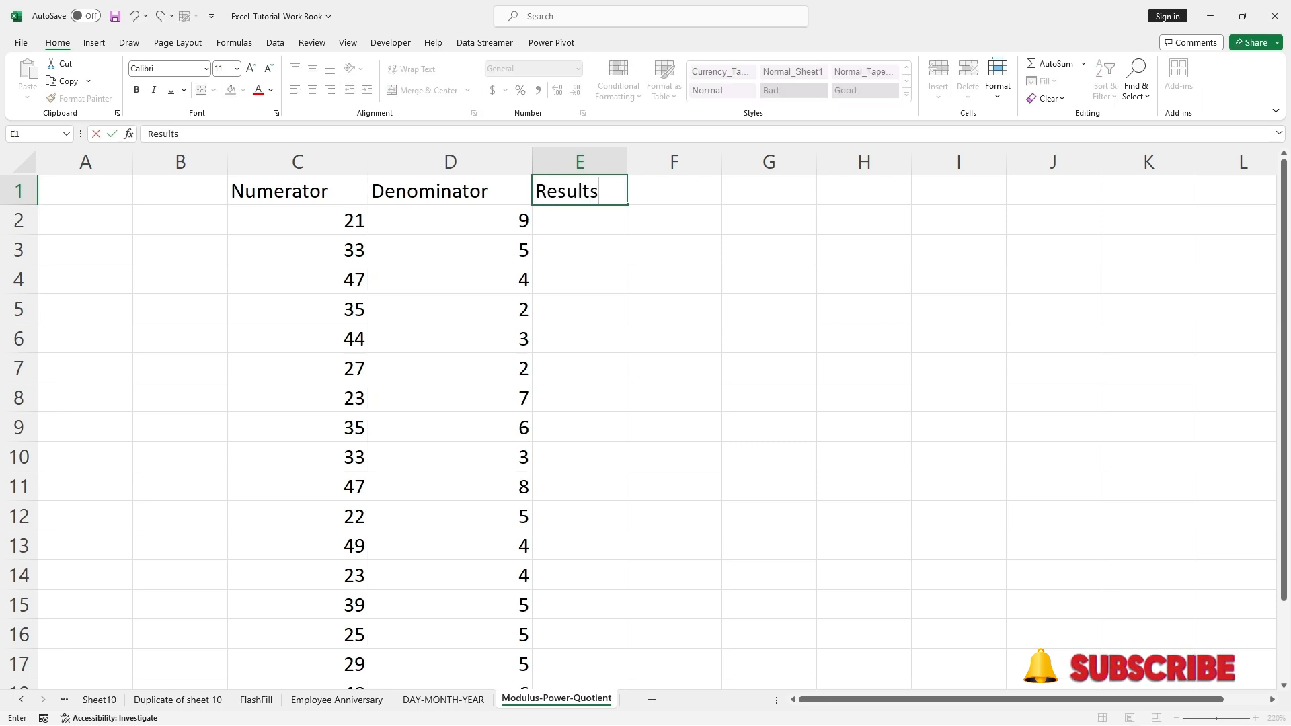
key("BackSpace")
key("BackSpace")
left_click(628, 328)
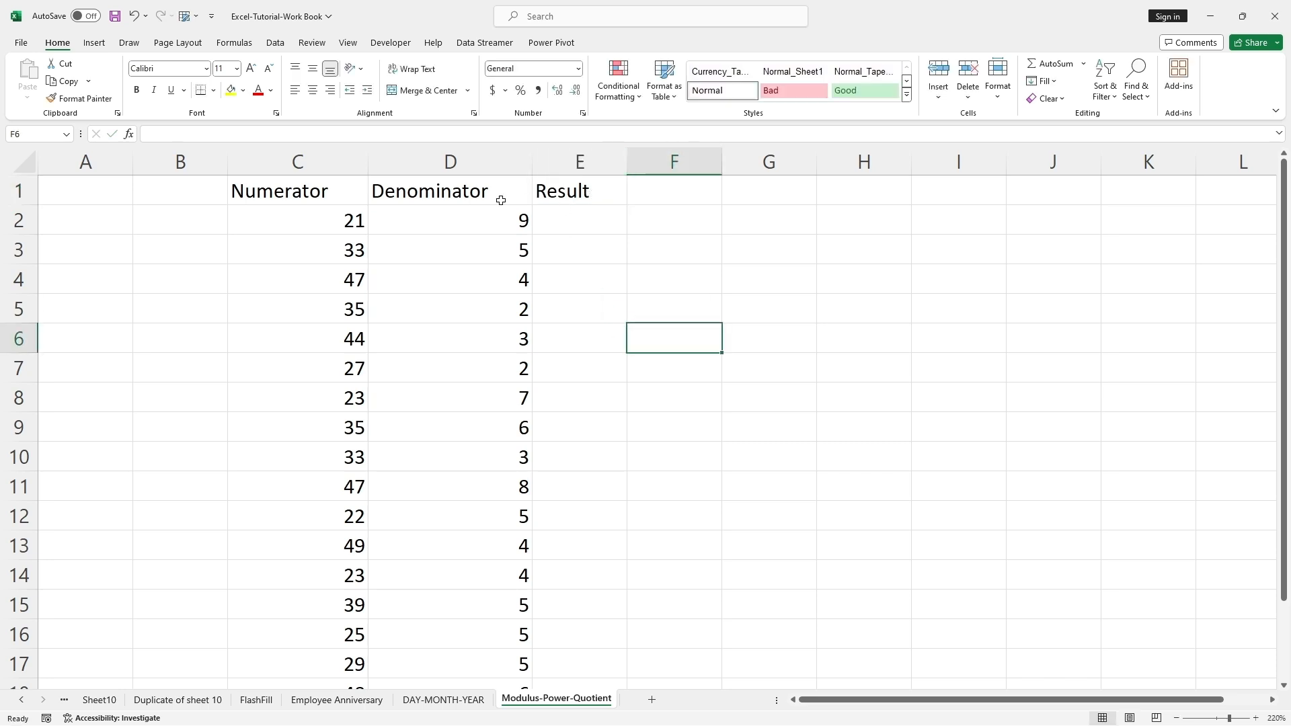
- Make the headings in C1:E1 bold and give them a yellow fill
left_click_drag(296, 190, 538, 193)
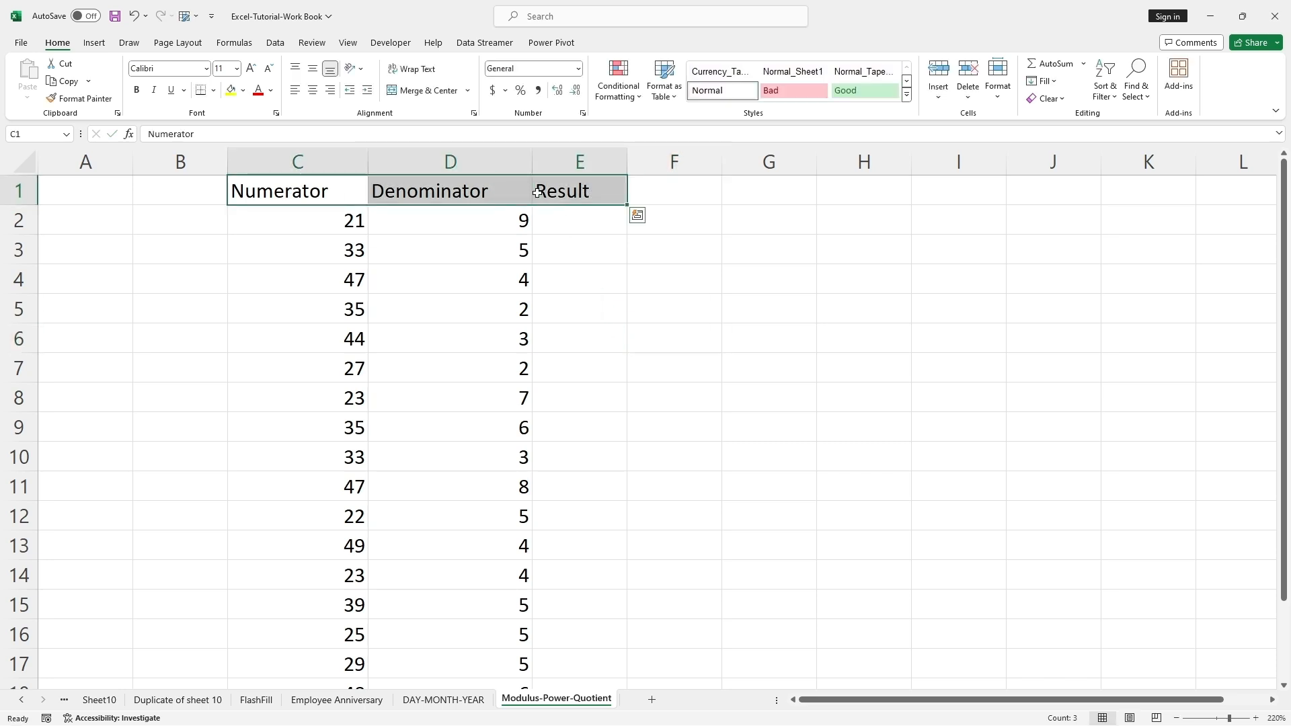
key("ctrl+b")
left_click(231, 90)
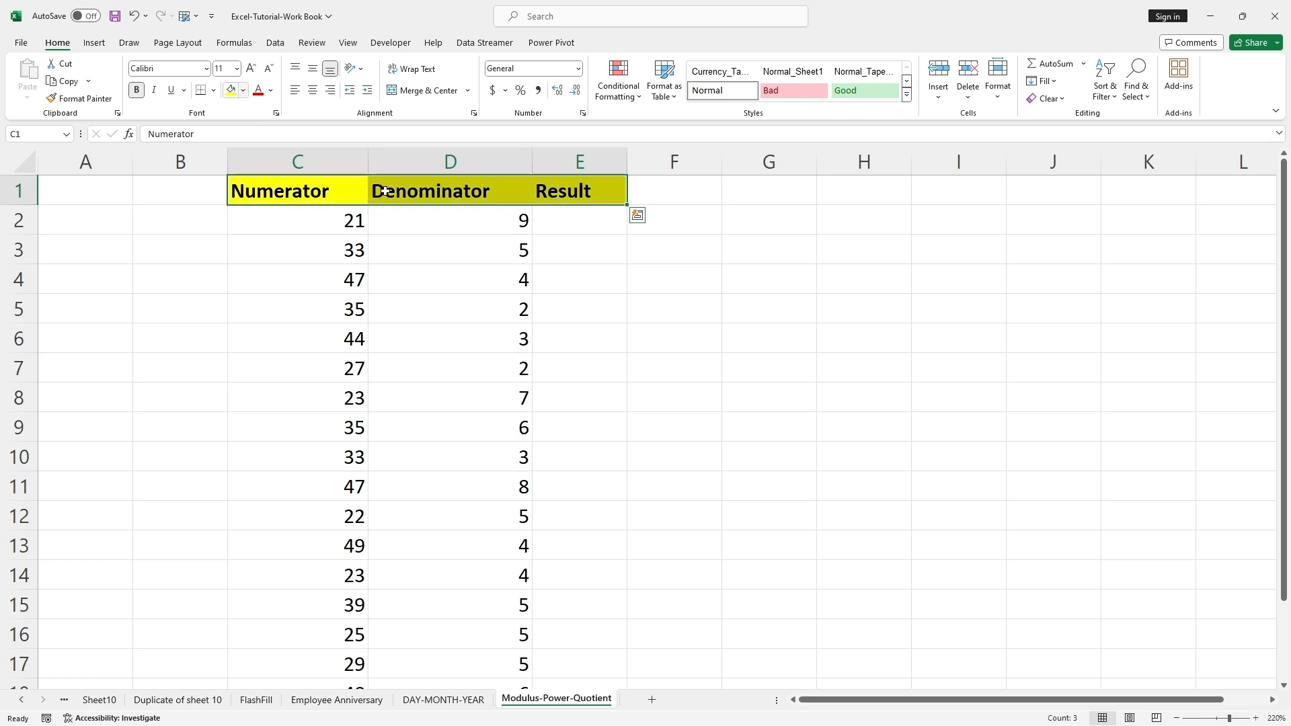
left_click(768, 308)
- Enter the division formula =21/9 in cell E2 under Result
double_click(579, 219)
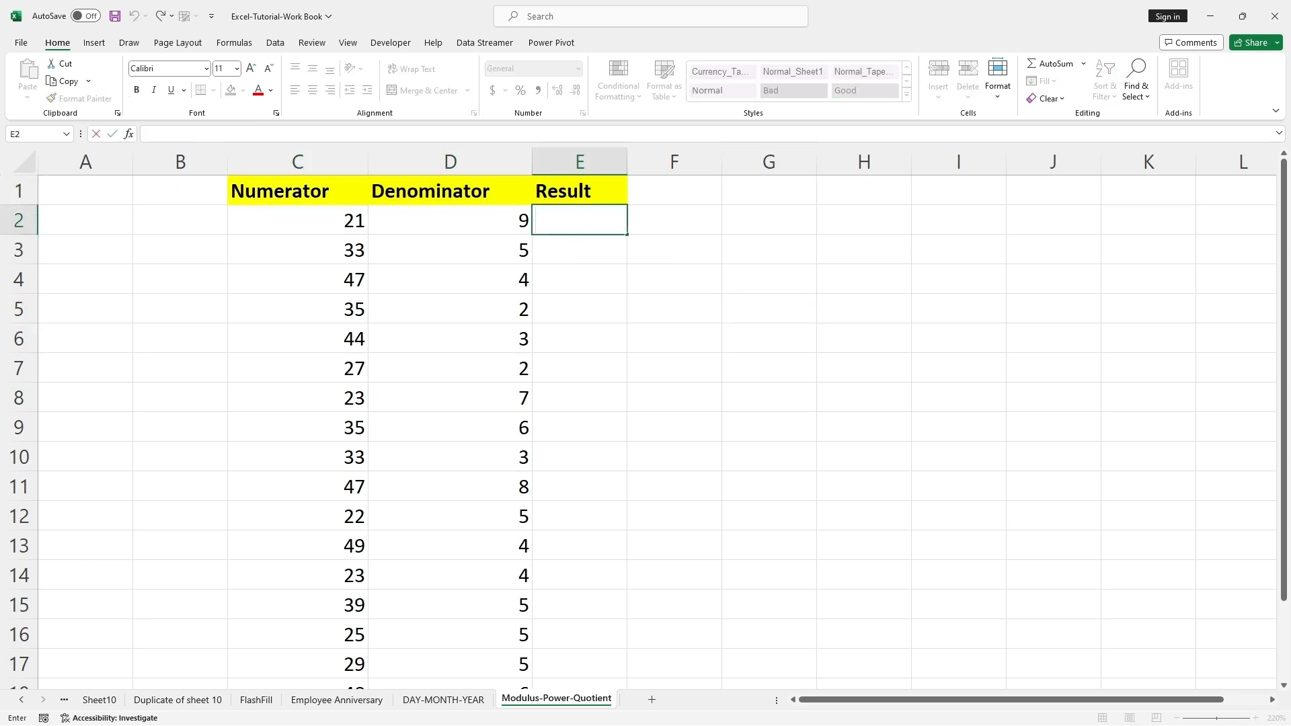
type("=")
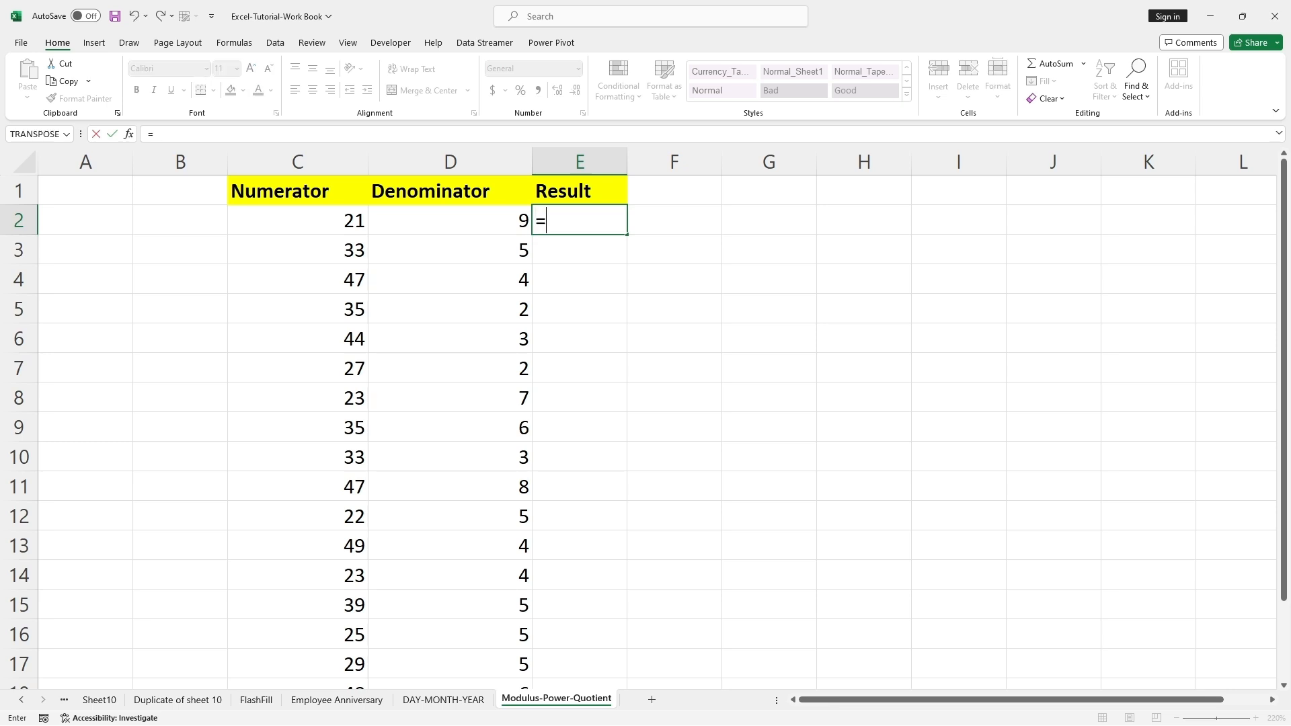
type("21/9")
key("Return")
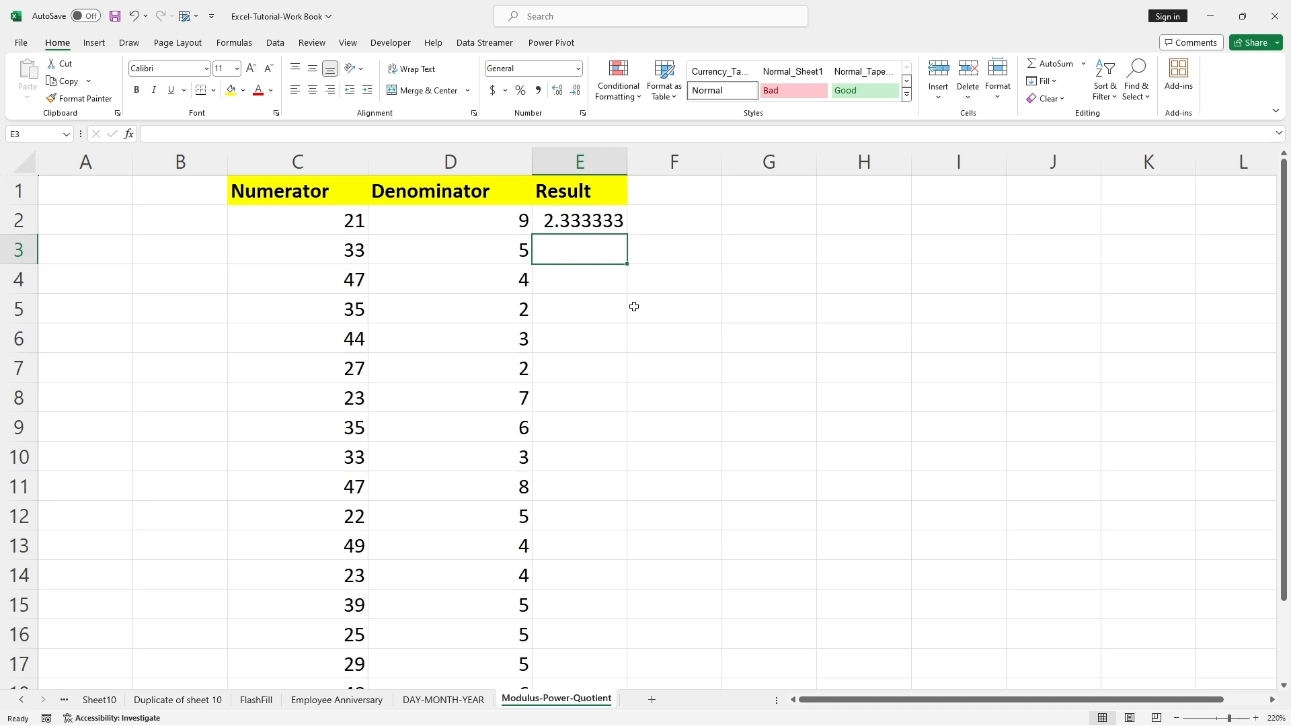
- Autofit the width of column E and enter the heading Quotient in cell F1
double_click(628, 162)
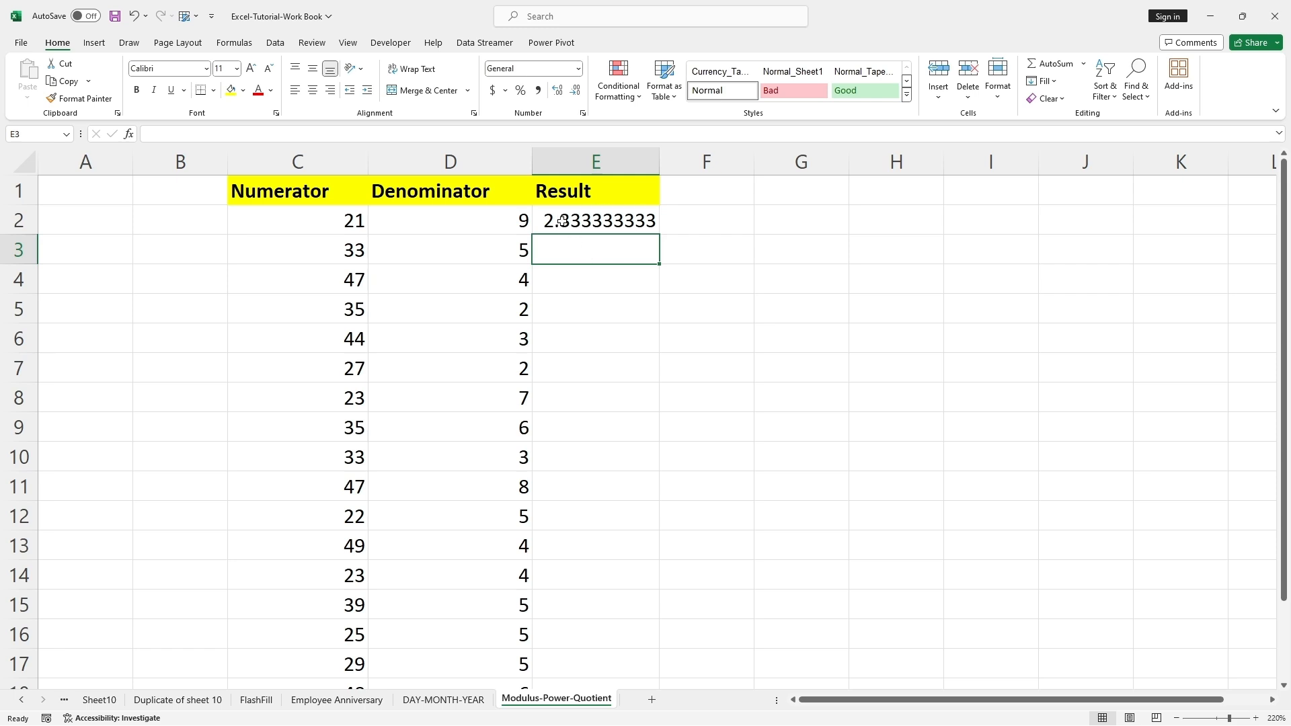
left_click(701, 186)
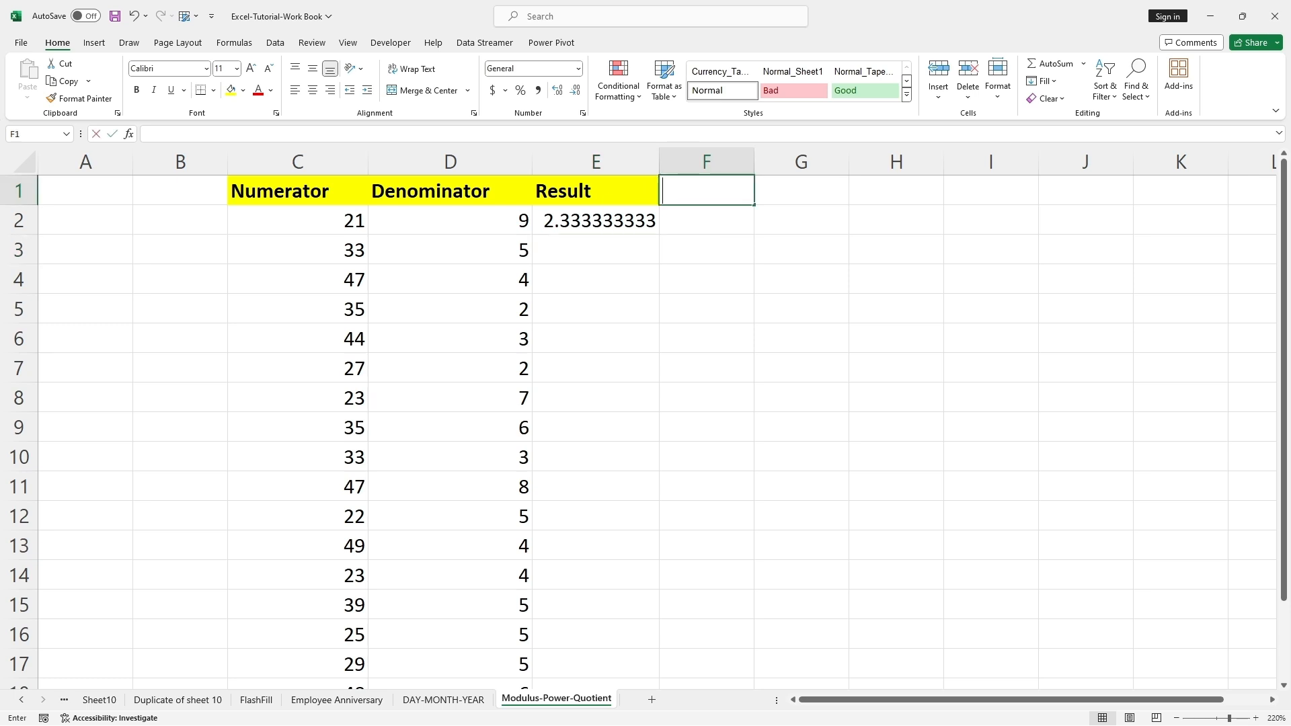
type("=")
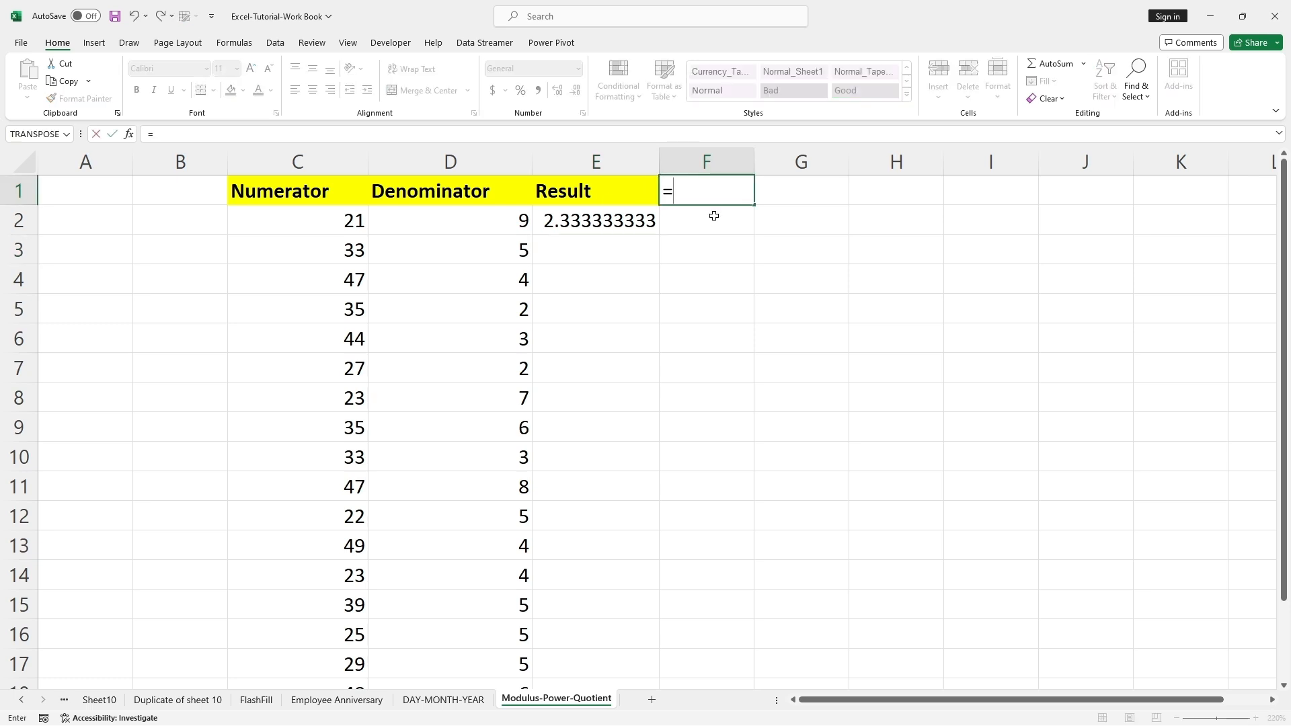
key("BackSpace")
type("Q")
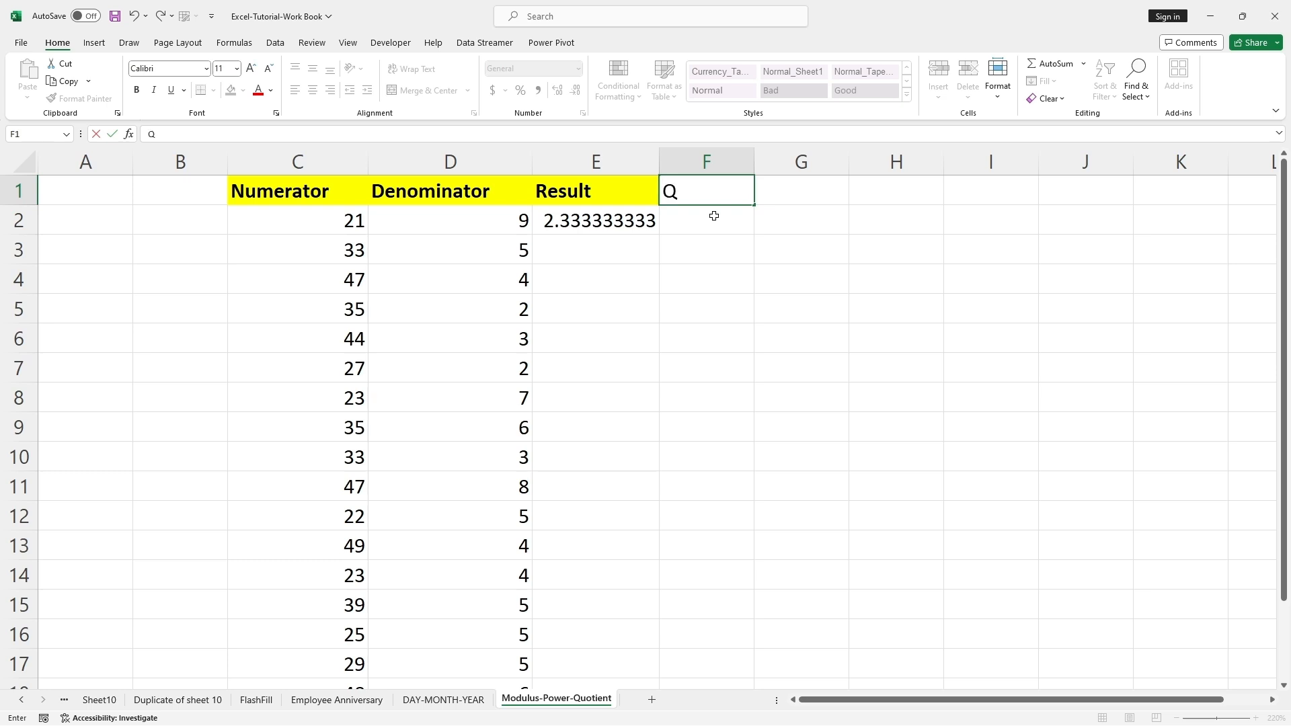
type("uotient")
left_click(724, 266)
- Begin the quotient formula in cell F2 with =Qu
left_click(700, 222)
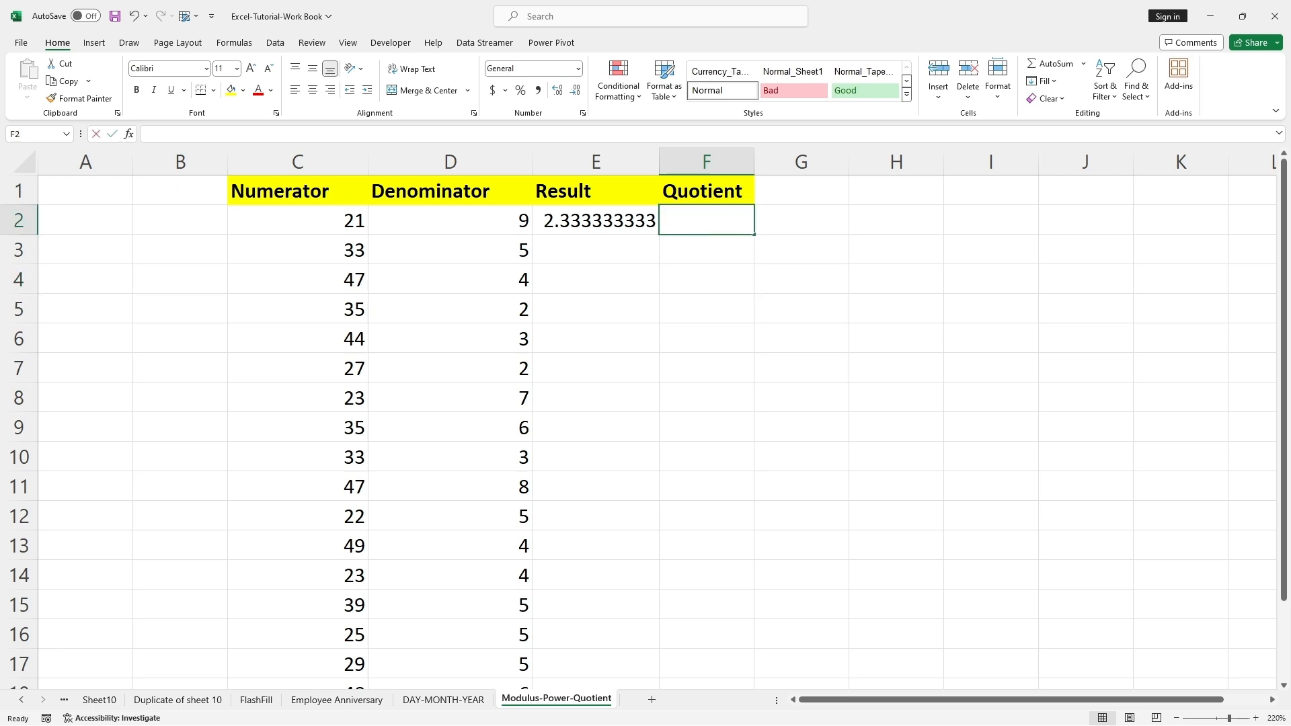
type("=")
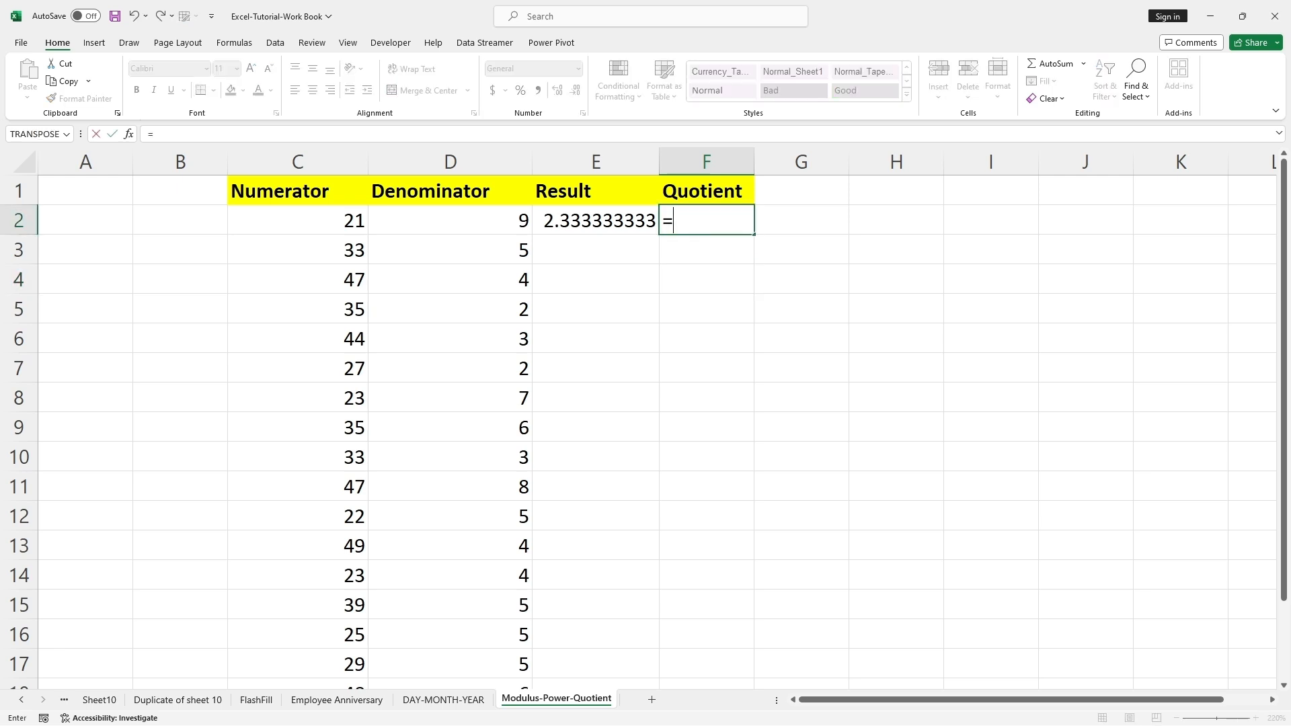
type("Qu")
key("Down")
key("Tab")
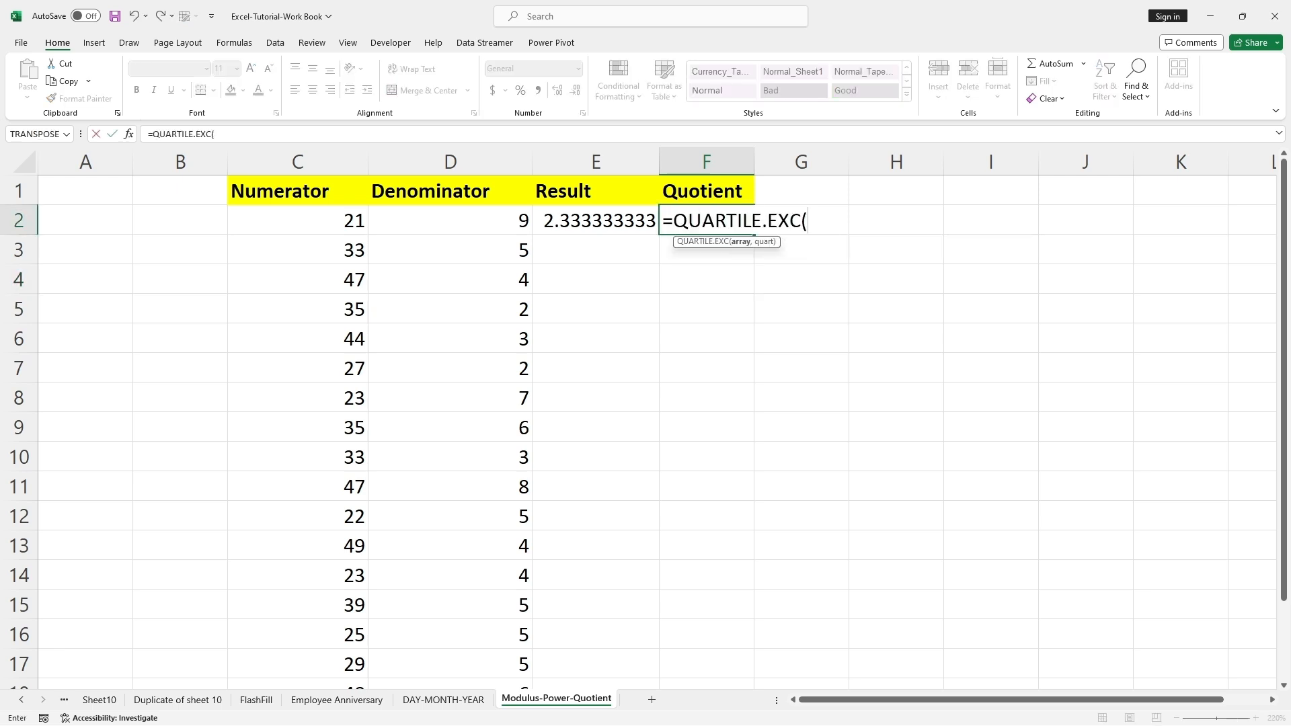
key("BackSpace")
key("BackSpace")
key("BackSpace")
key("BackSpace")
key("BackSpace")
key("BackSpace")
key("BackSpace")
key("BackSpace")
key("BackSpace")
key("BackSpace")
key("BackSpace")
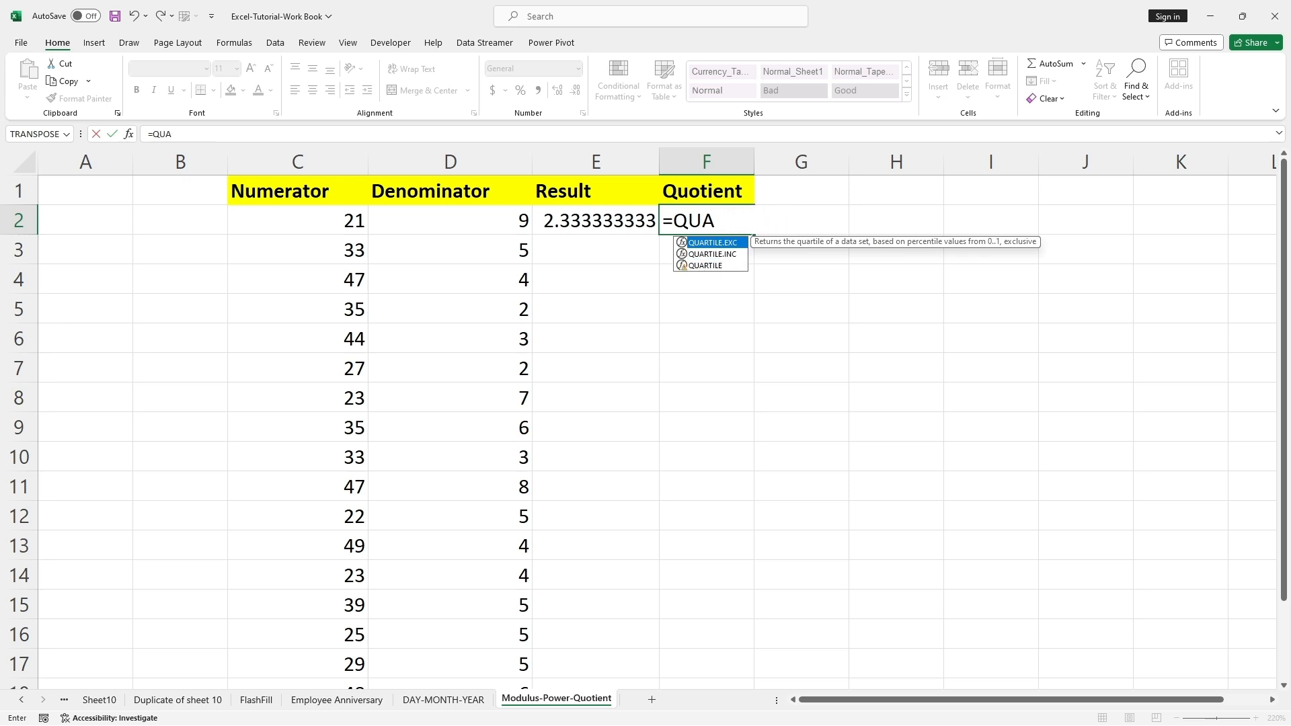
- Complete the formula in F2 as =QUOTIENT(C2,D2), using the first numerator and denominator cells
type("o")
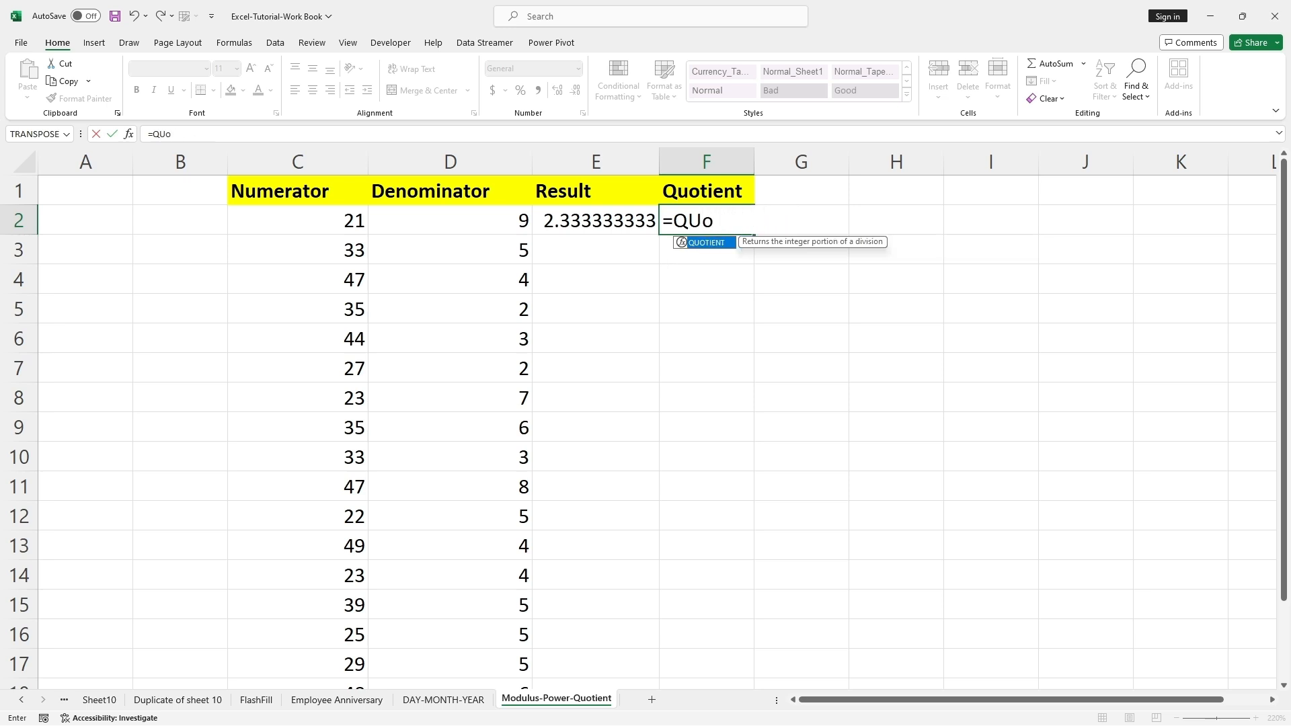
key("Tab")
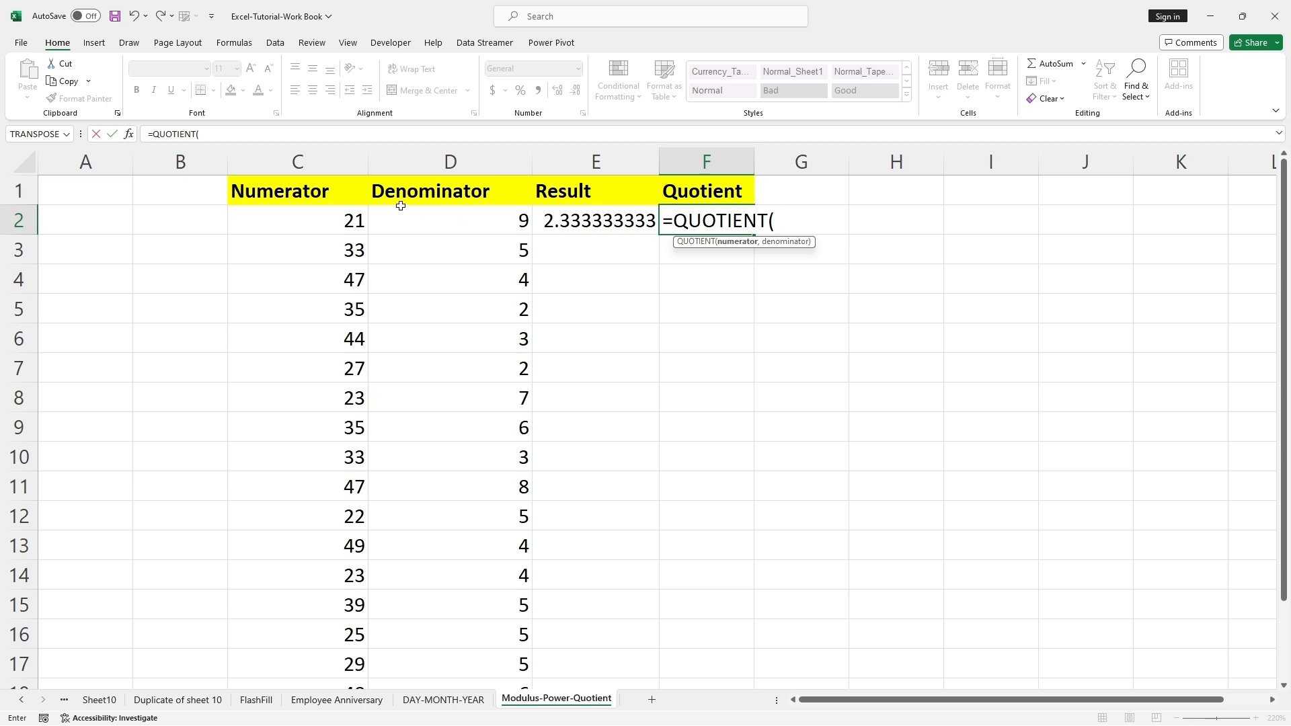
left_click(324, 220)
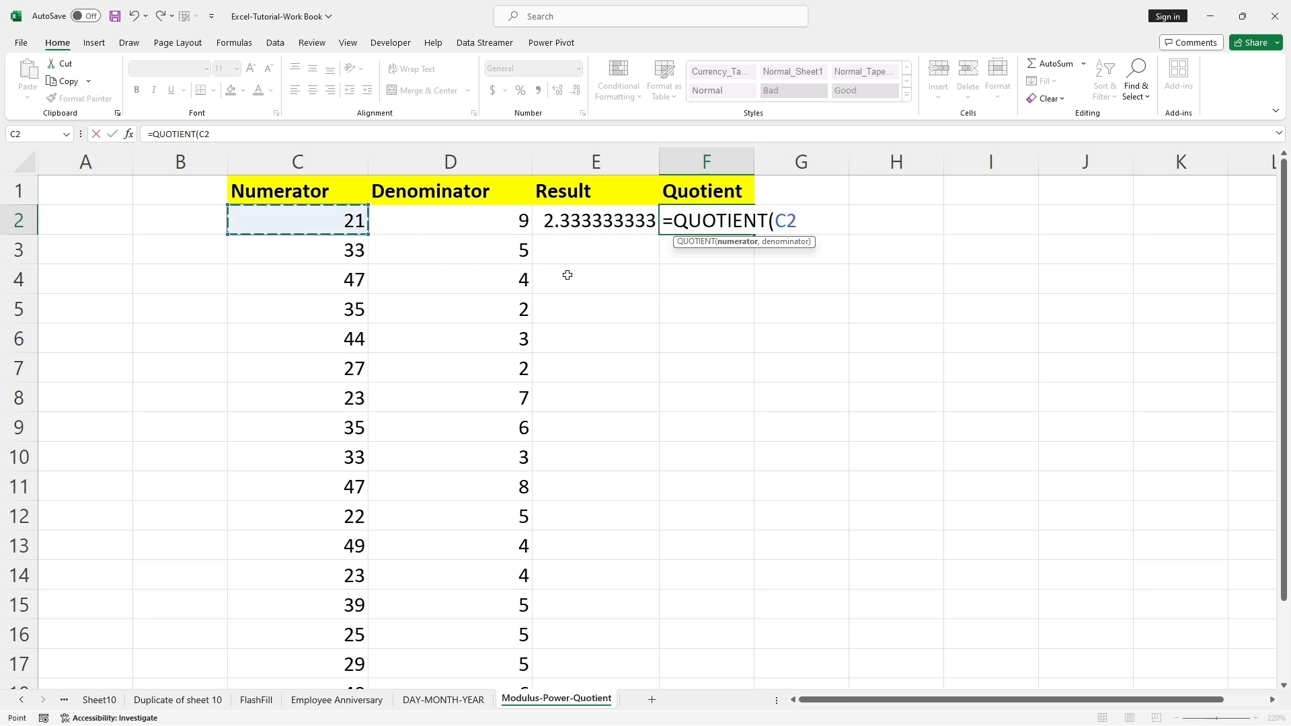
type(",")
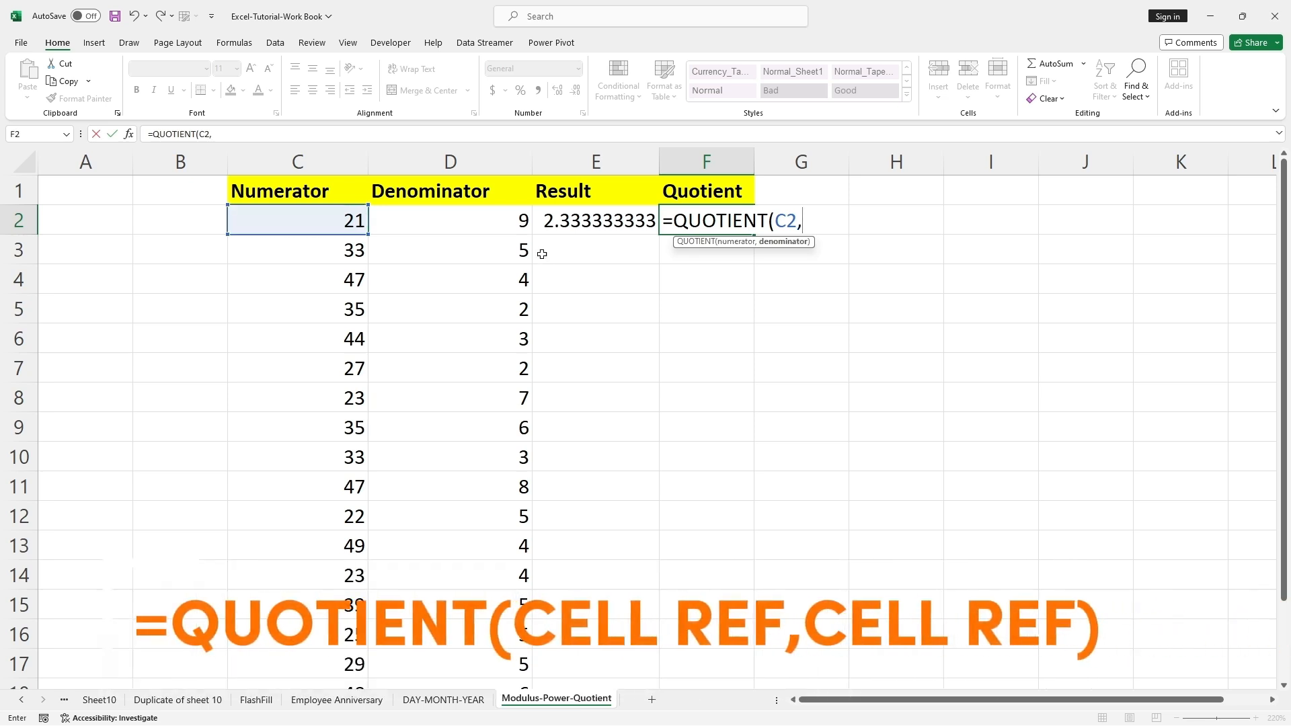
left_click(508, 223)
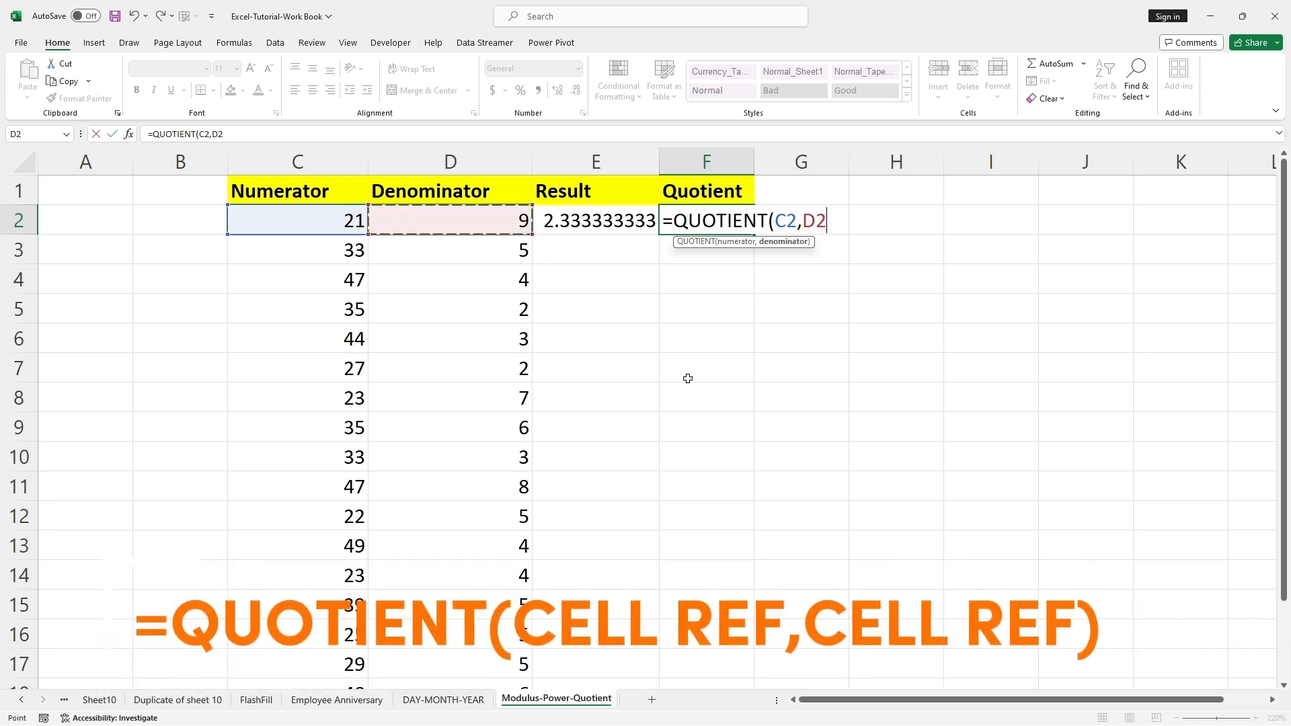
type(")")
key("Return")
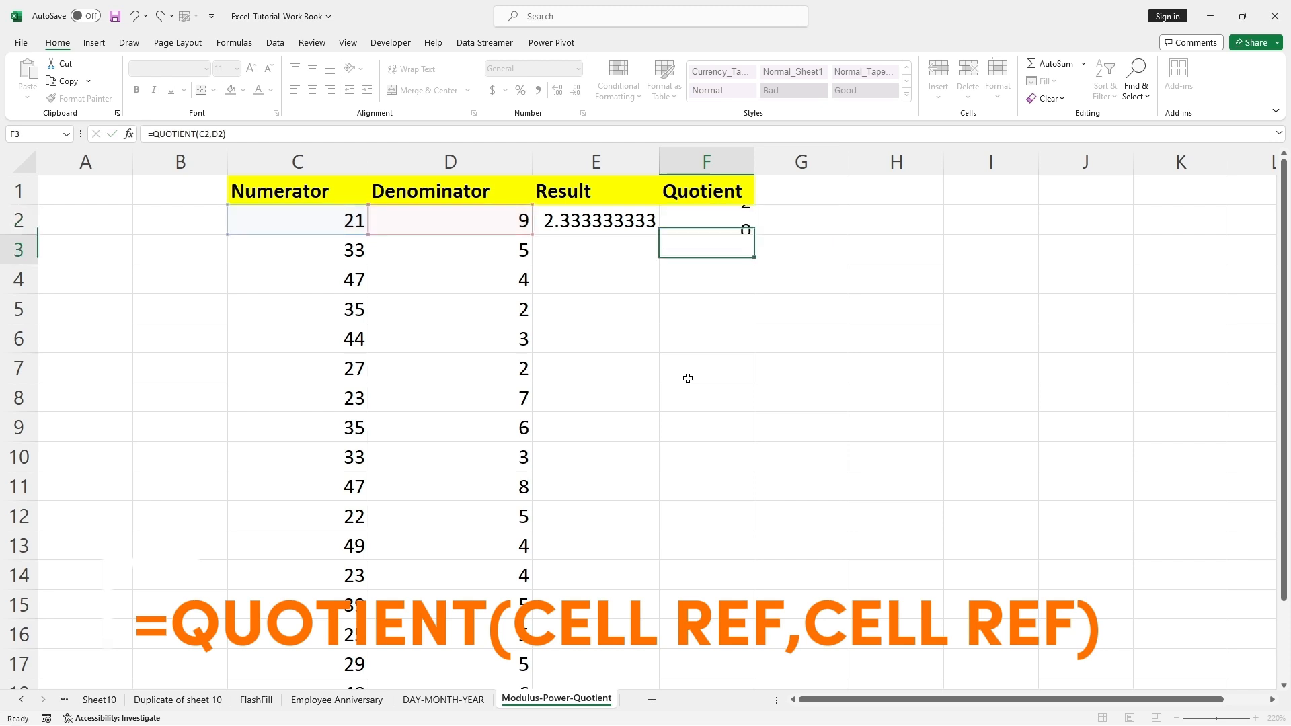
left_click(720, 222)
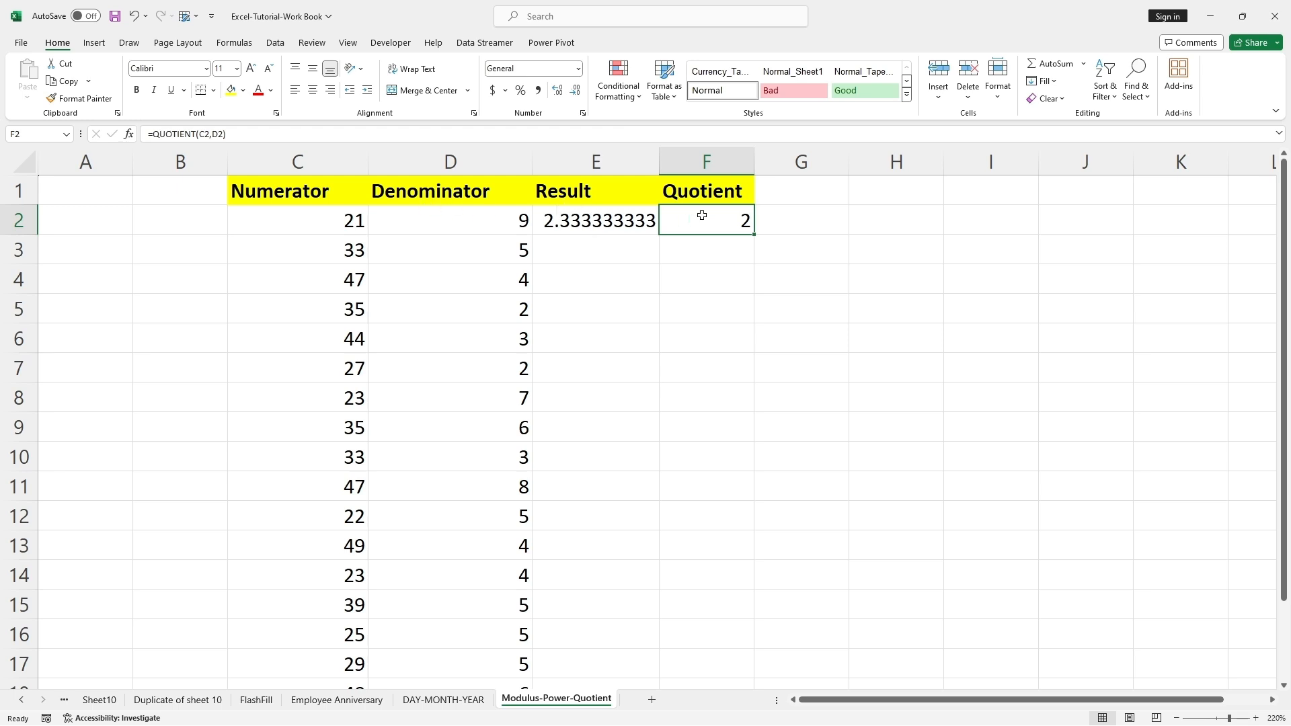
left_click(576, 222)
left_click(695, 216)
- Replace the hard-coded division in E2 with the cell-reference formula =C2/D2
left_click(565, 221)
double_click(568, 221)
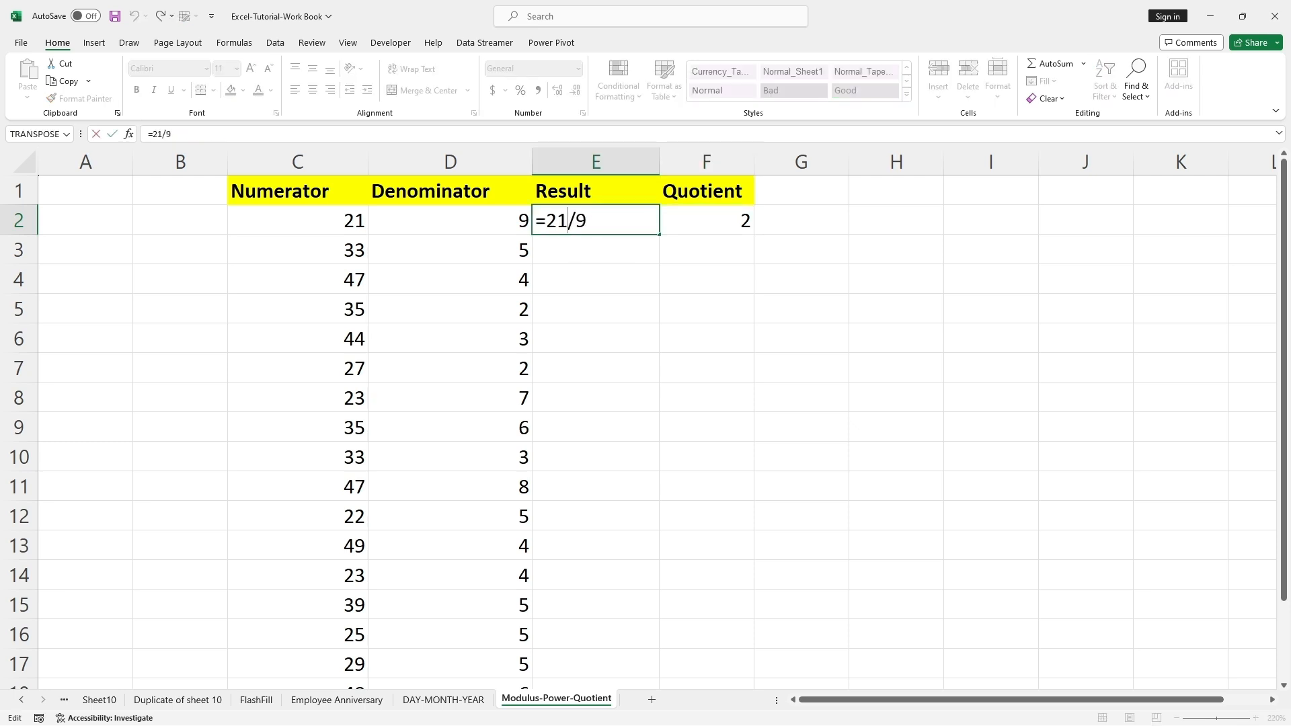
left_click_drag(589, 221, 521, 220)
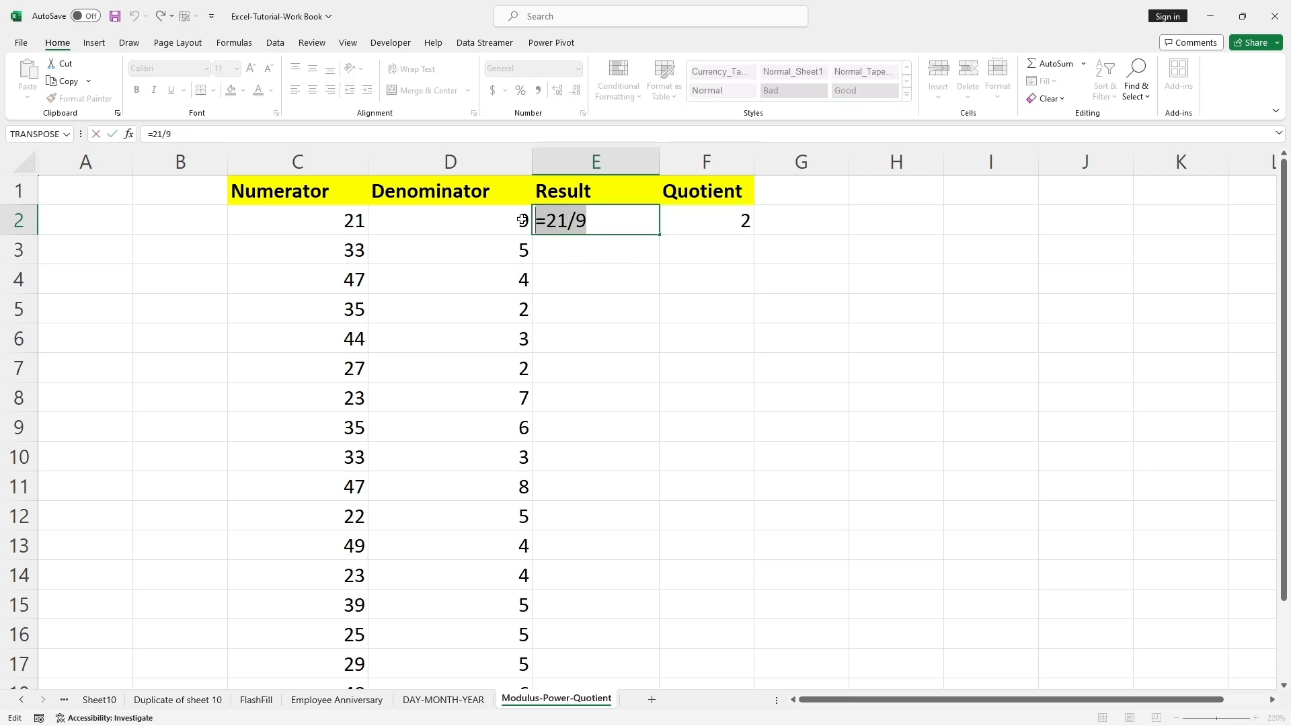
key("BackSpace")
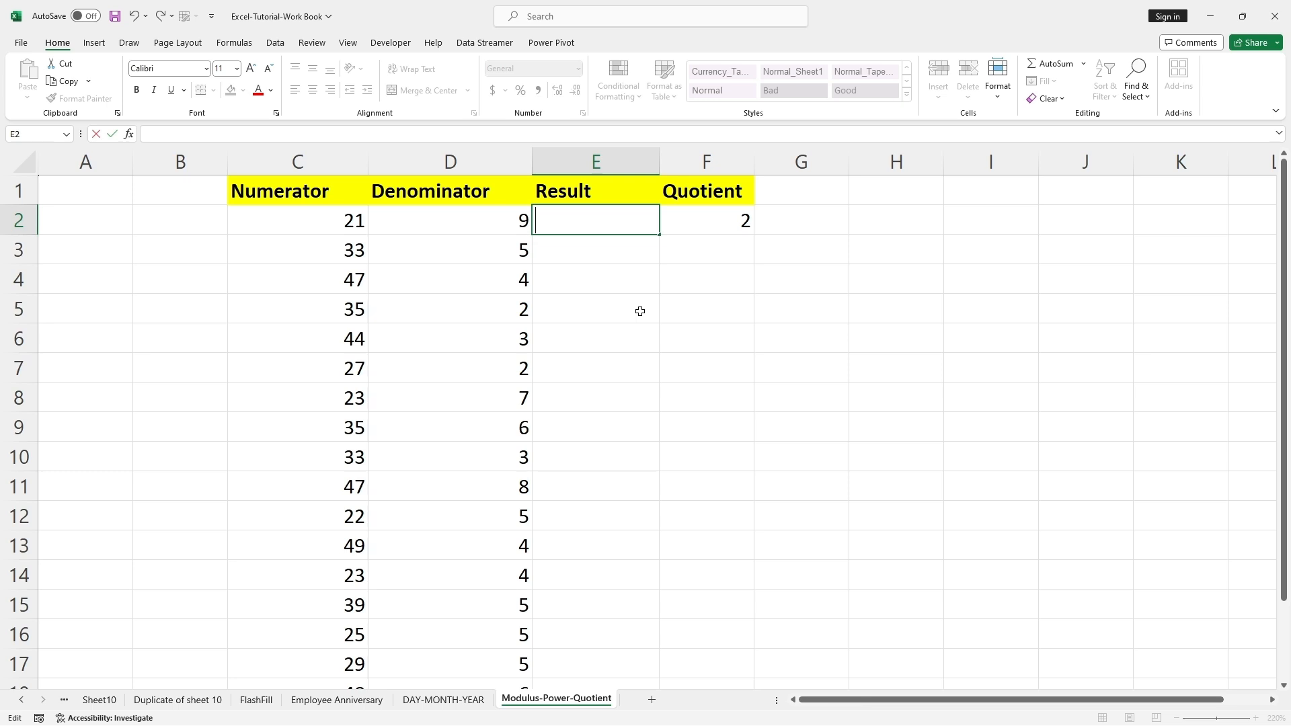
type("=")
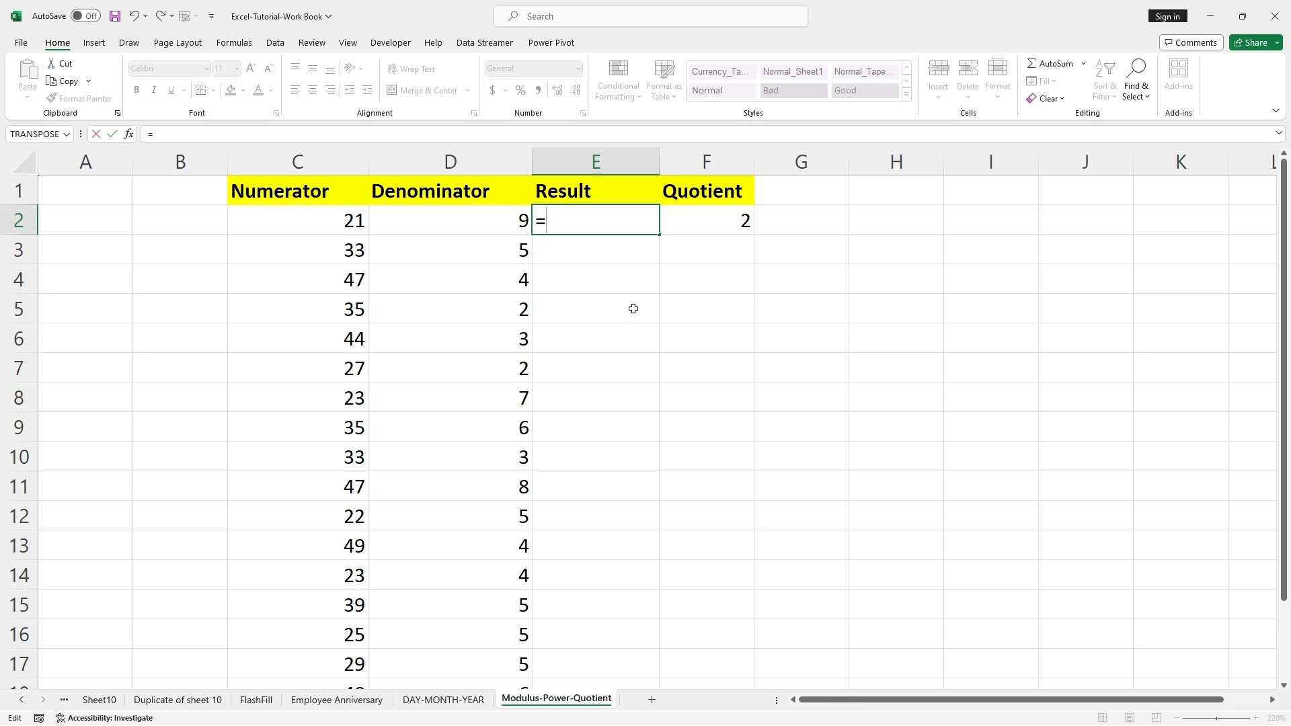
left_click(354, 224)
type("/")
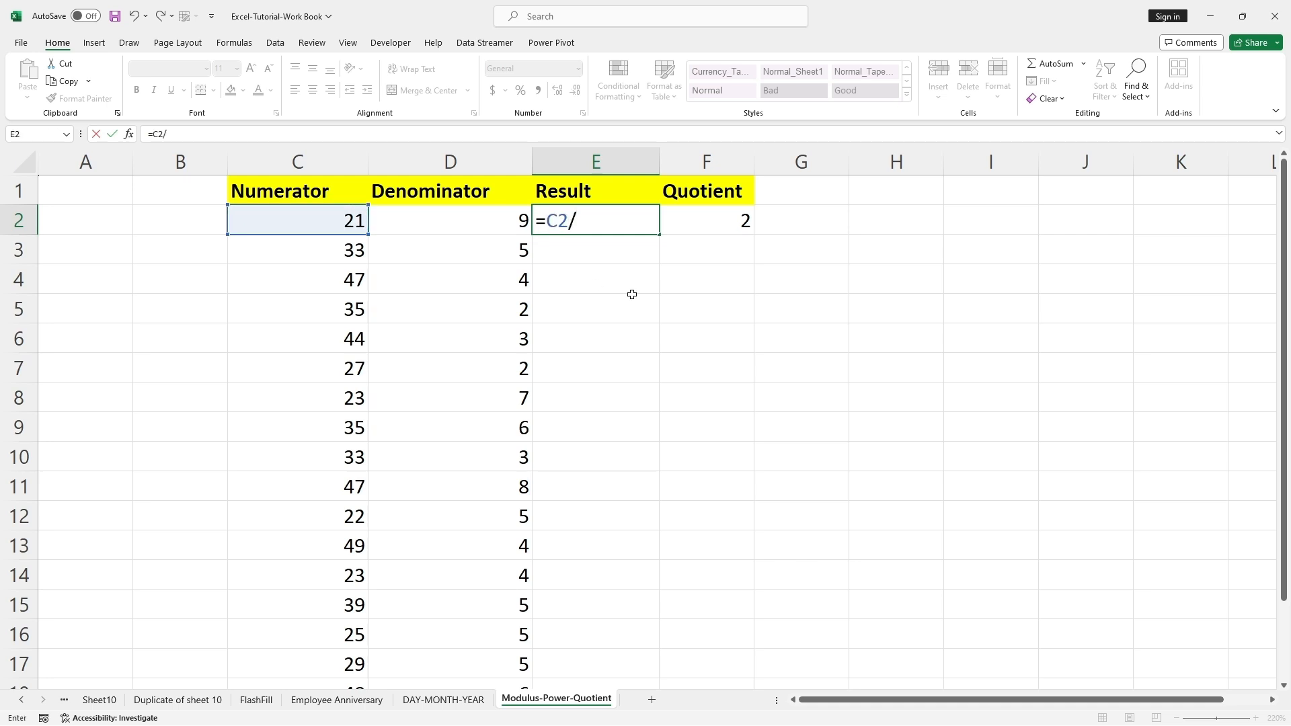
type("9")
key("BackSpace")
left_click(530, 225)
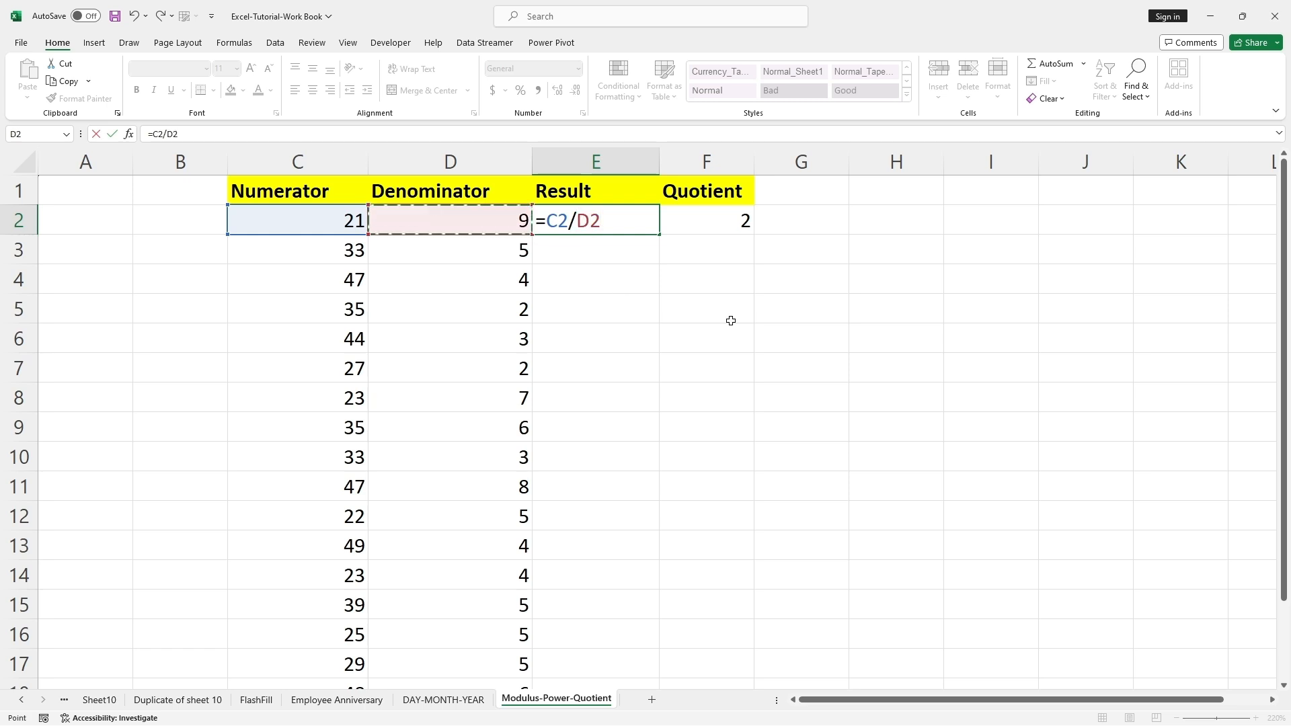
key("Return")
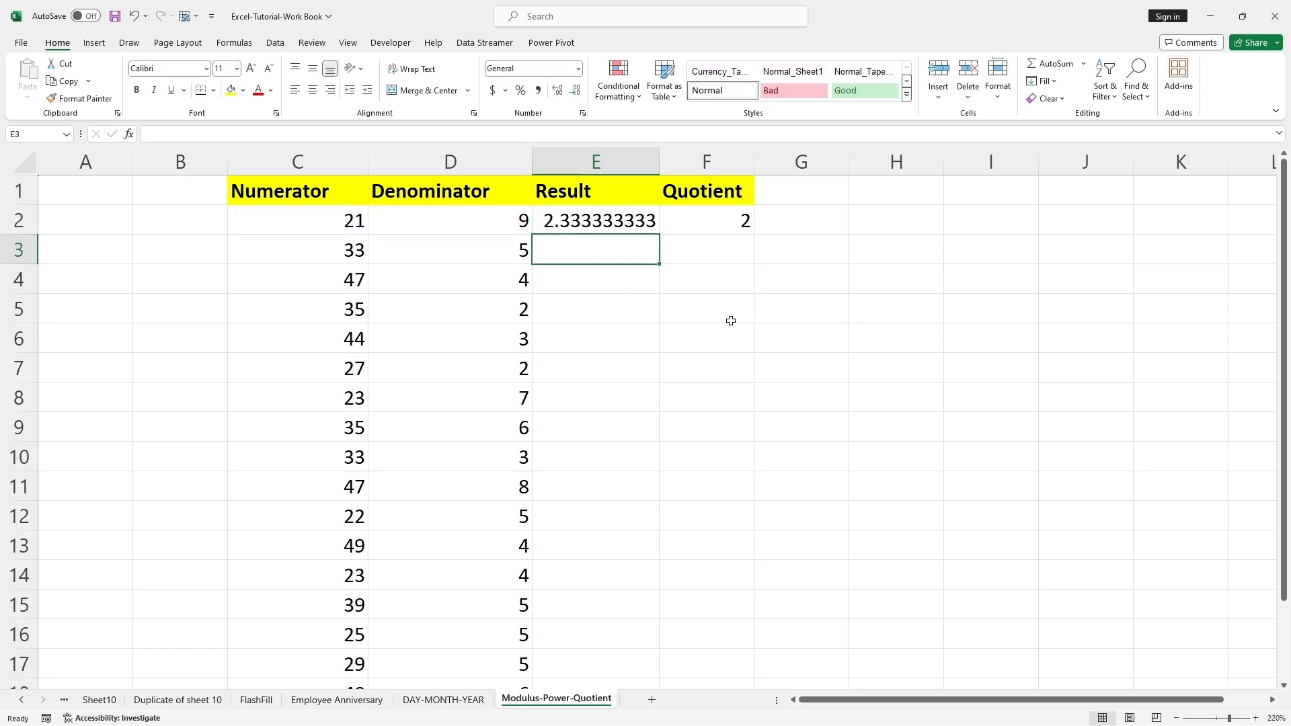
- Fill the division formula from E2 down the Result column to E11
left_click(672, 314)
left_click(653, 228)
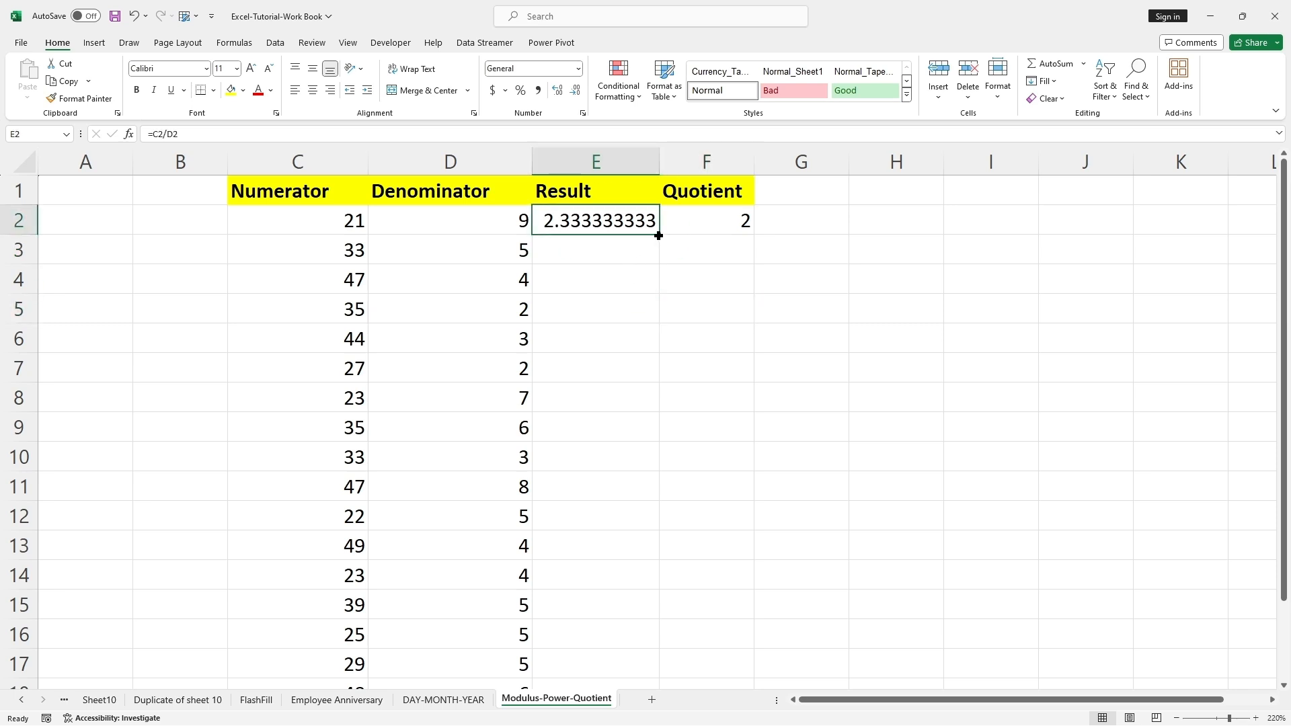
left_click_drag(658, 236, 644, 501)
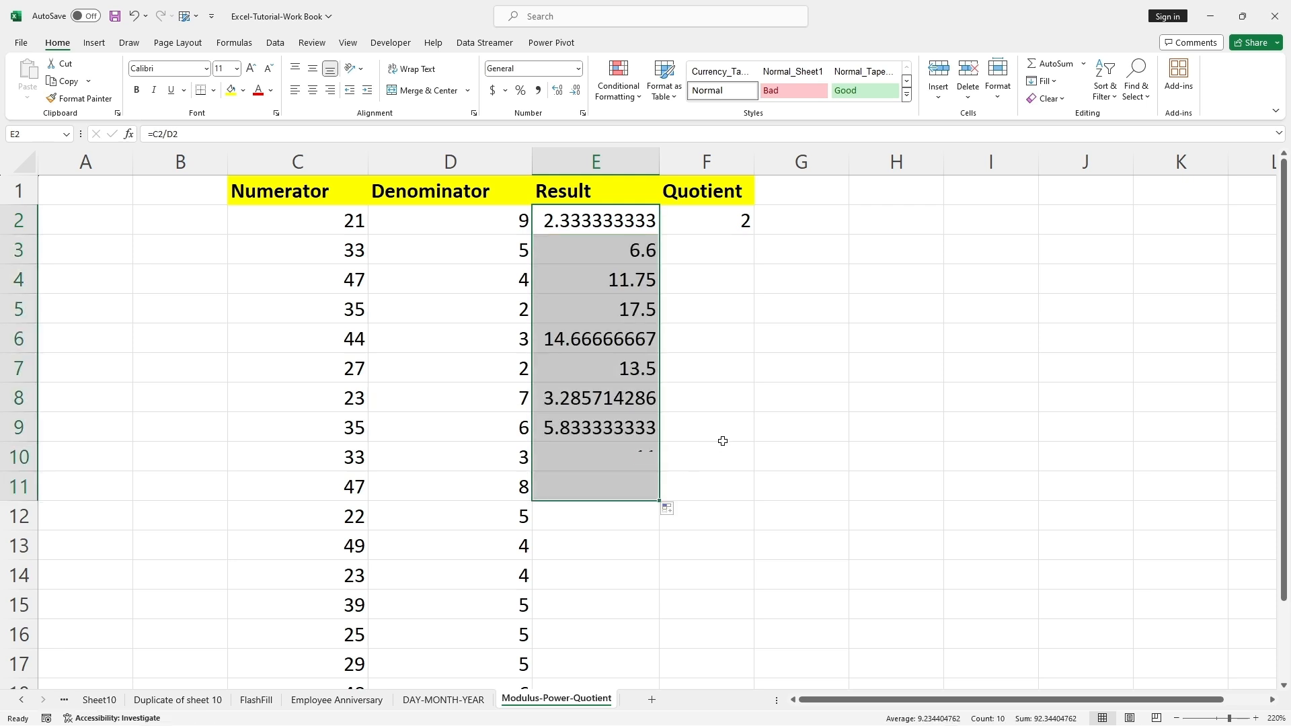
- Extend the division formula in the Result column down to the last data row, E19
scroll(720, 438, "down", 2)
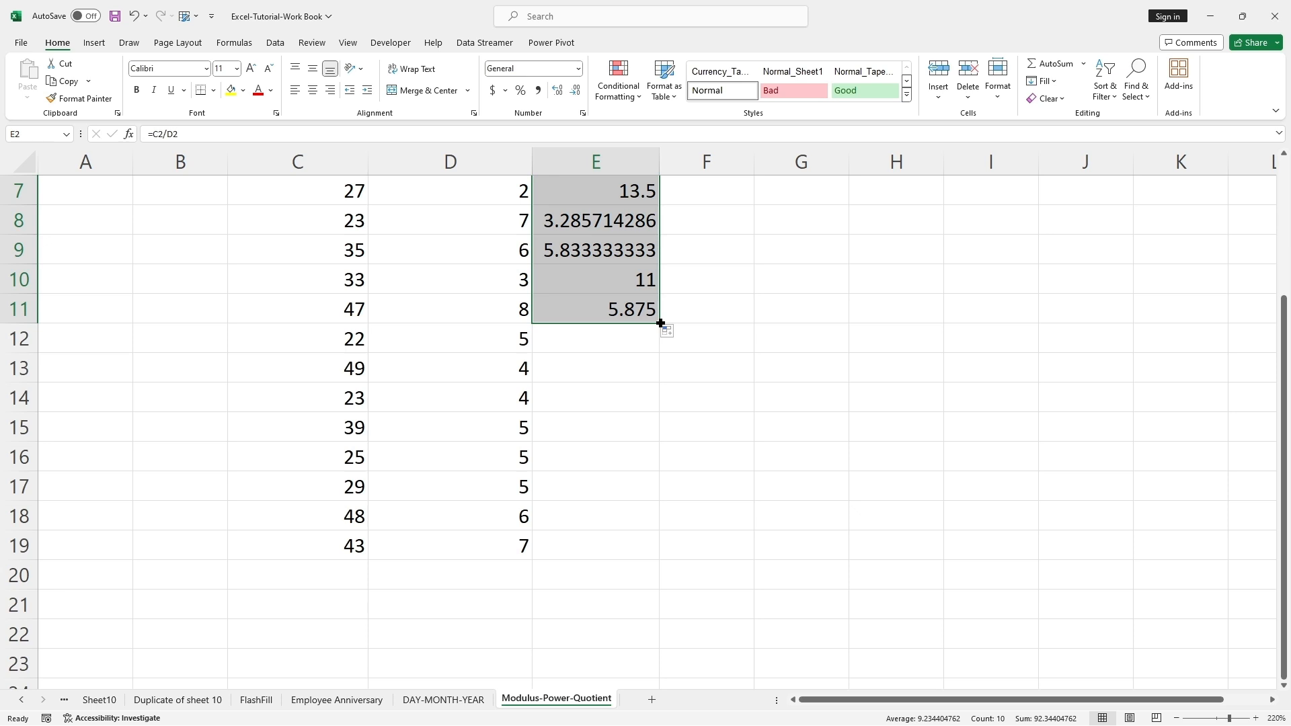
double_click(660, 324)
scroll(765, 335, "up", 2)
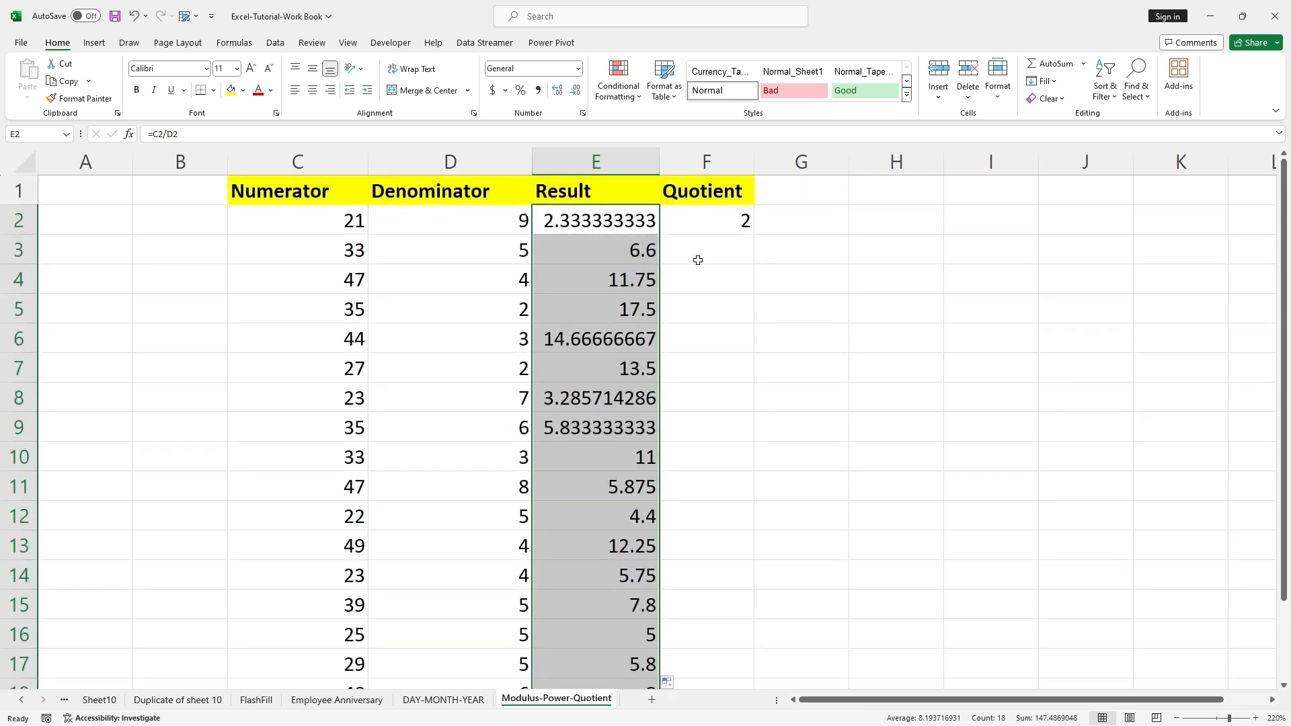
- Fill the QUOTIENT formula from F2 down the Quotient column to the last data row, F19
left_click(709, 221)
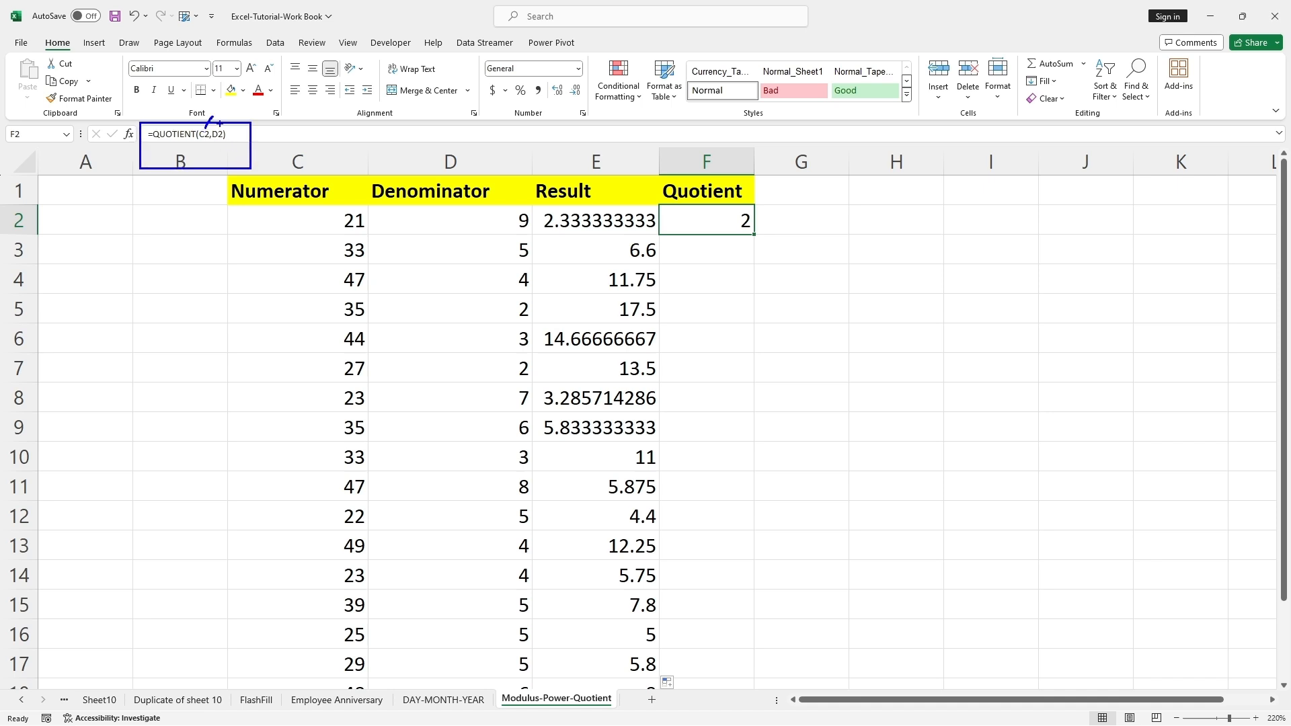
left_click_drag(220, 123, 243, 107)
left_click_drag(331, 217, 347, 202)
left_click_drag(483, 222, 507, 196)
key("Escape")
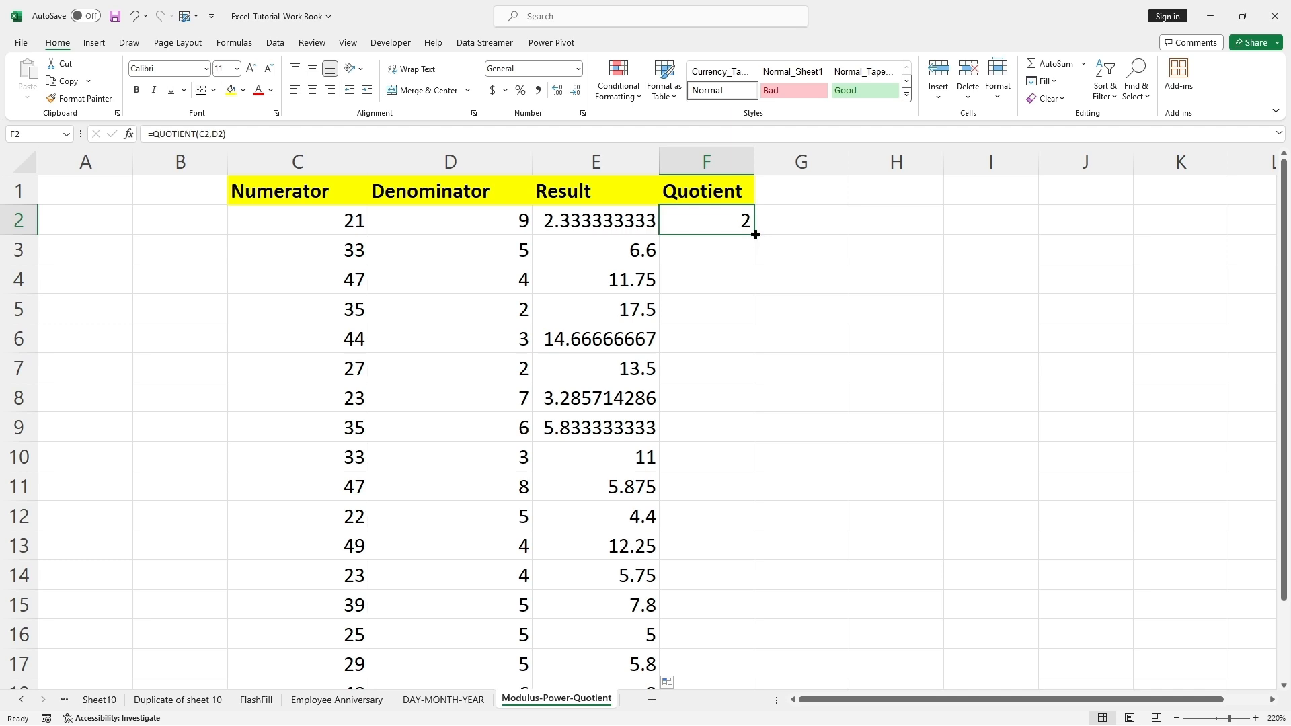
double_click(755, 234)
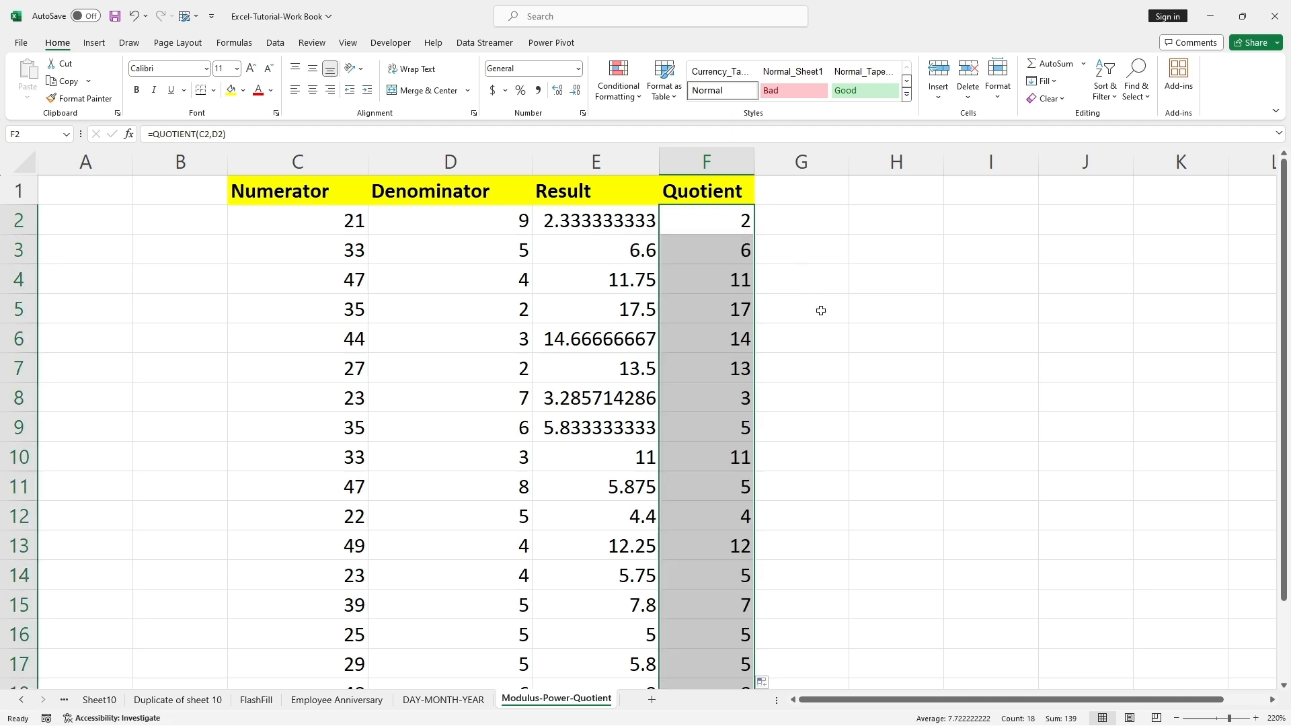
scroll(822, 310, "down", 2)
scroll(822, 310, "up", 2)
left_click(598, 224)
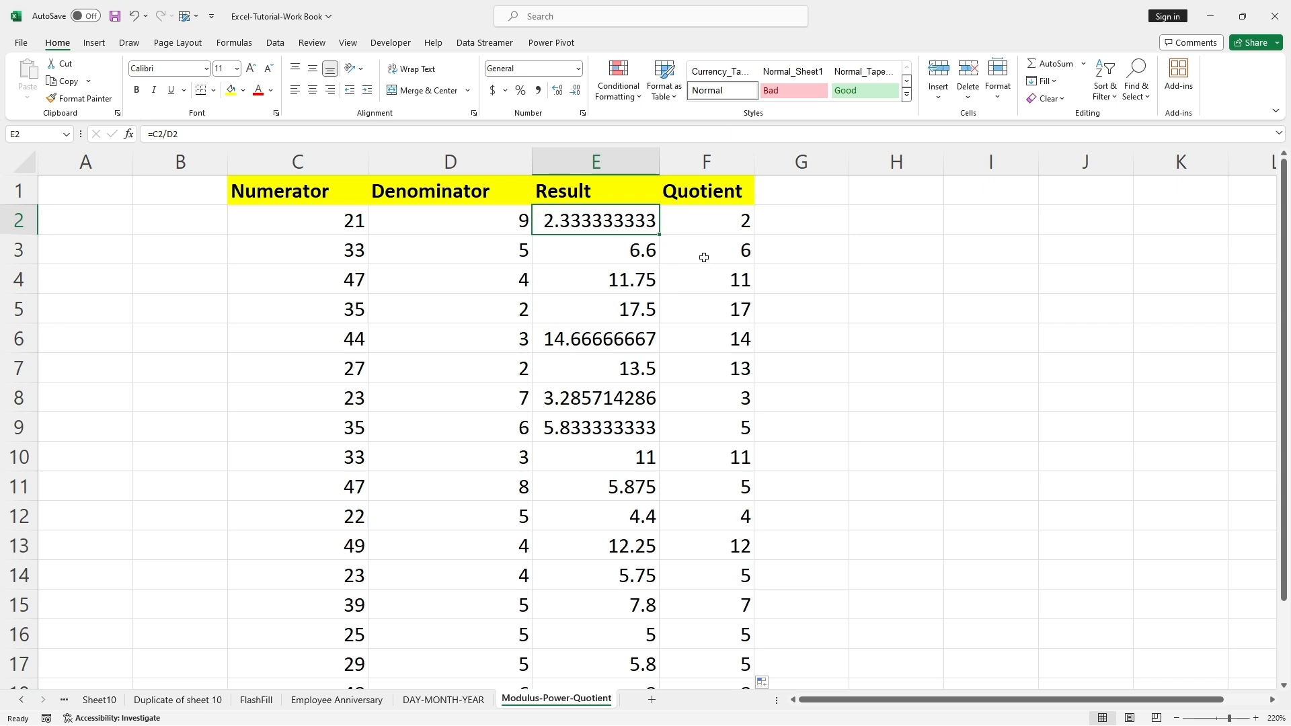
left_click(726, 220)
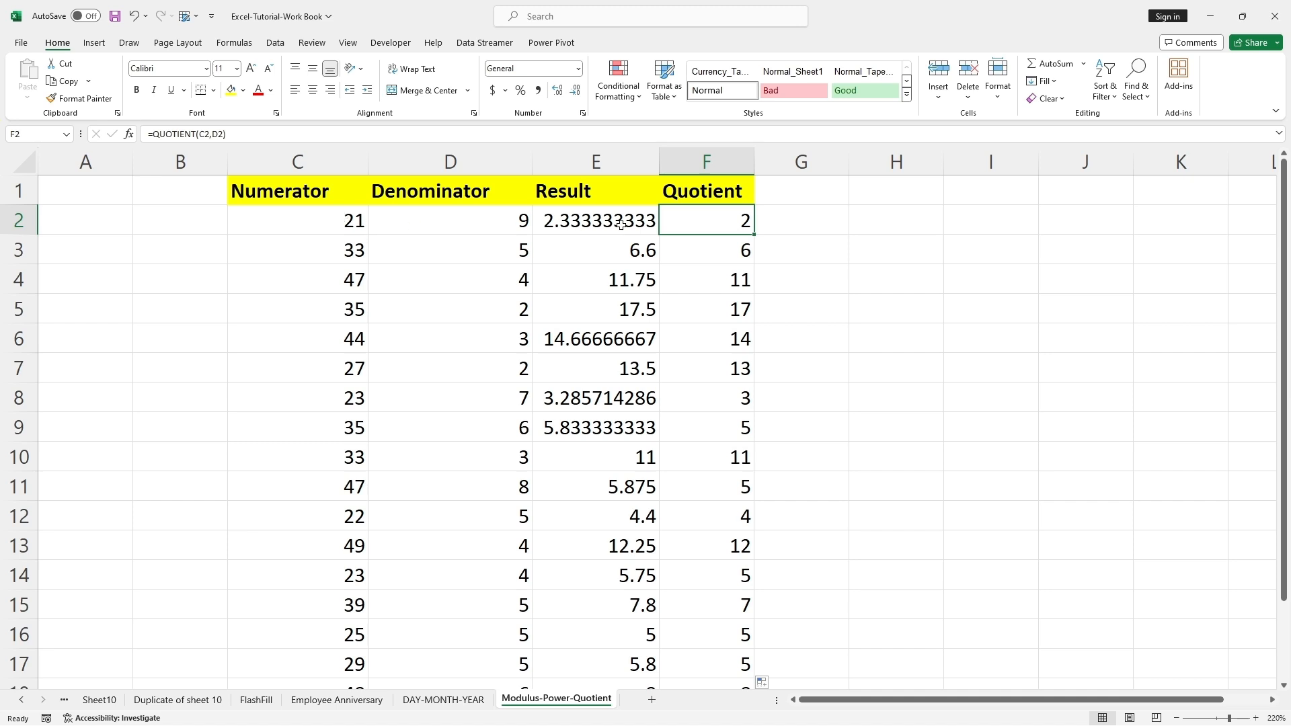
- Add the column header Modulus in cell G1, beside Quotient
left_click(790, 191)
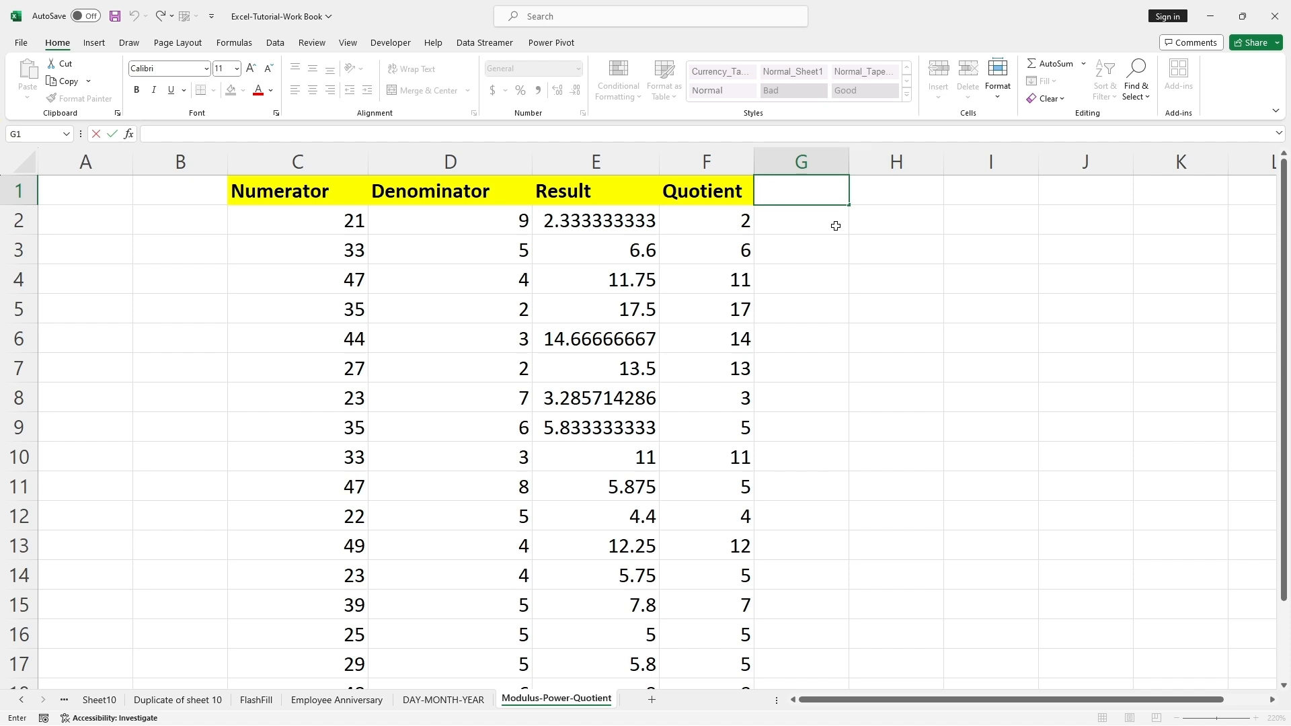
type("Modulus")
left_click(810, 243)
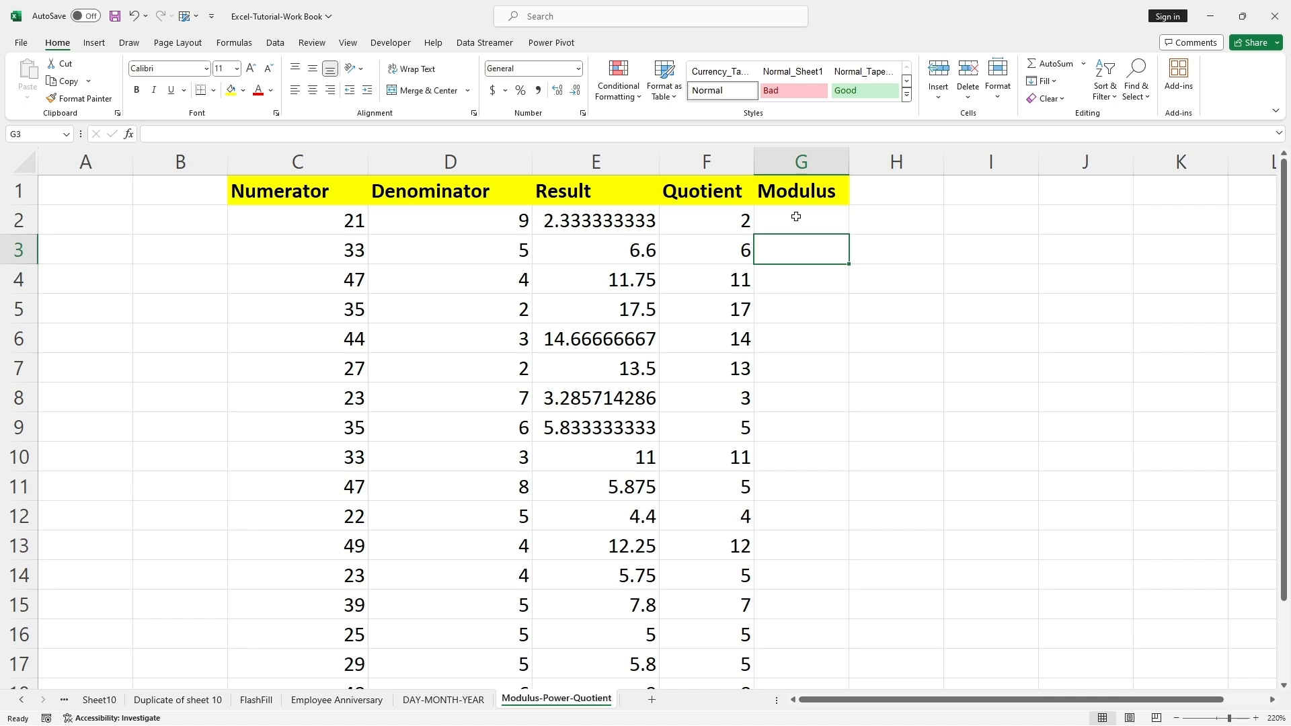
- Enter the remainder formula =MOD(C2,D2) in G2, using the first numerator and denominator cells
left_click(797, 216)
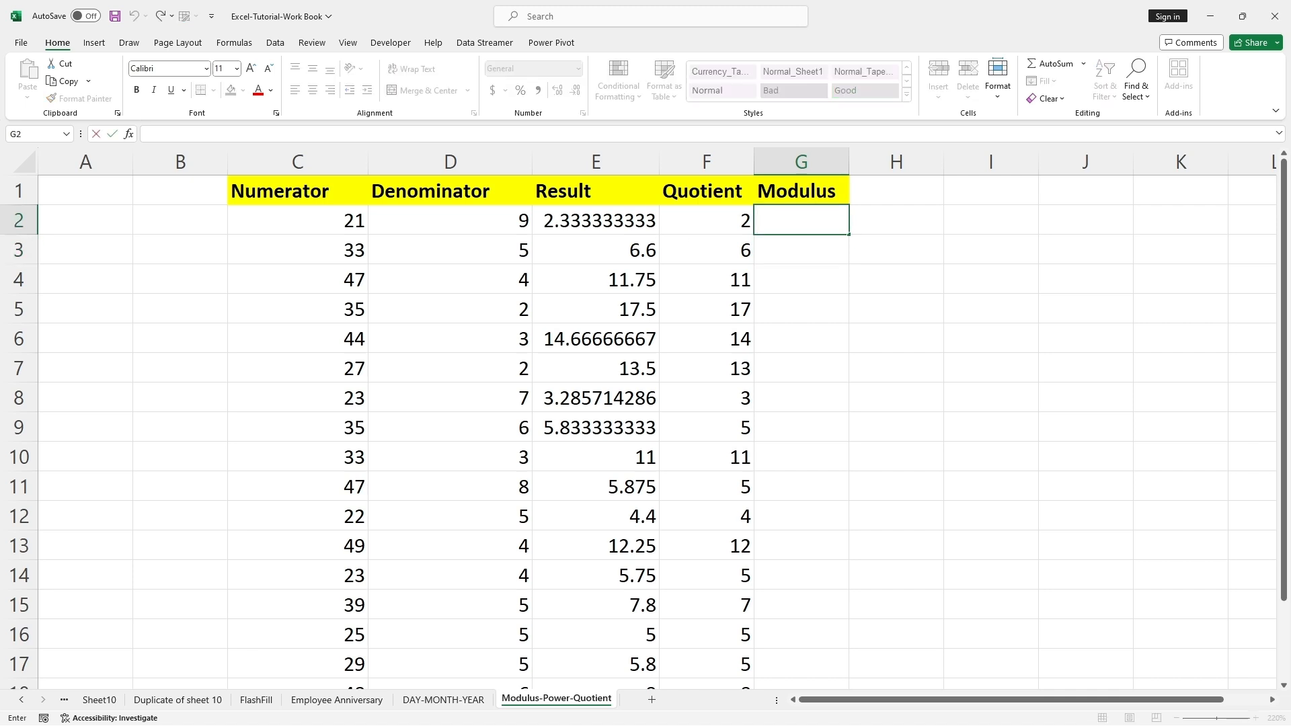
type("=")
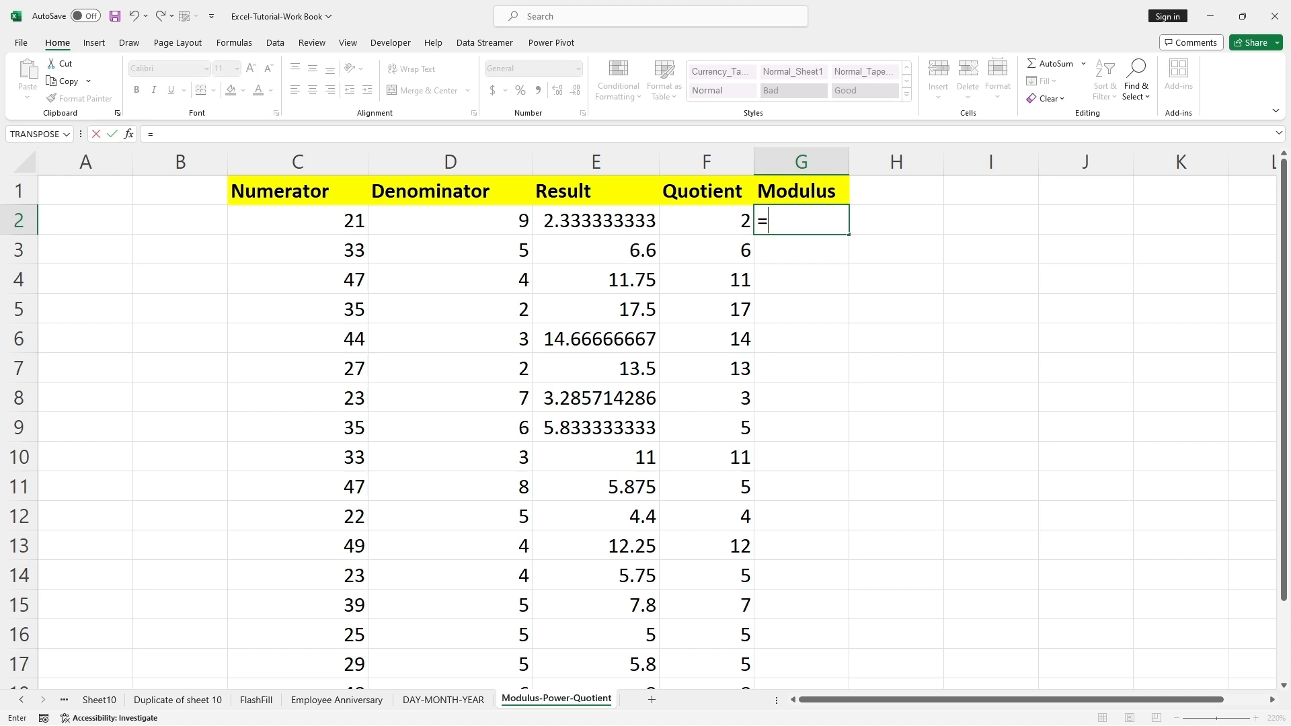
type("MOD")
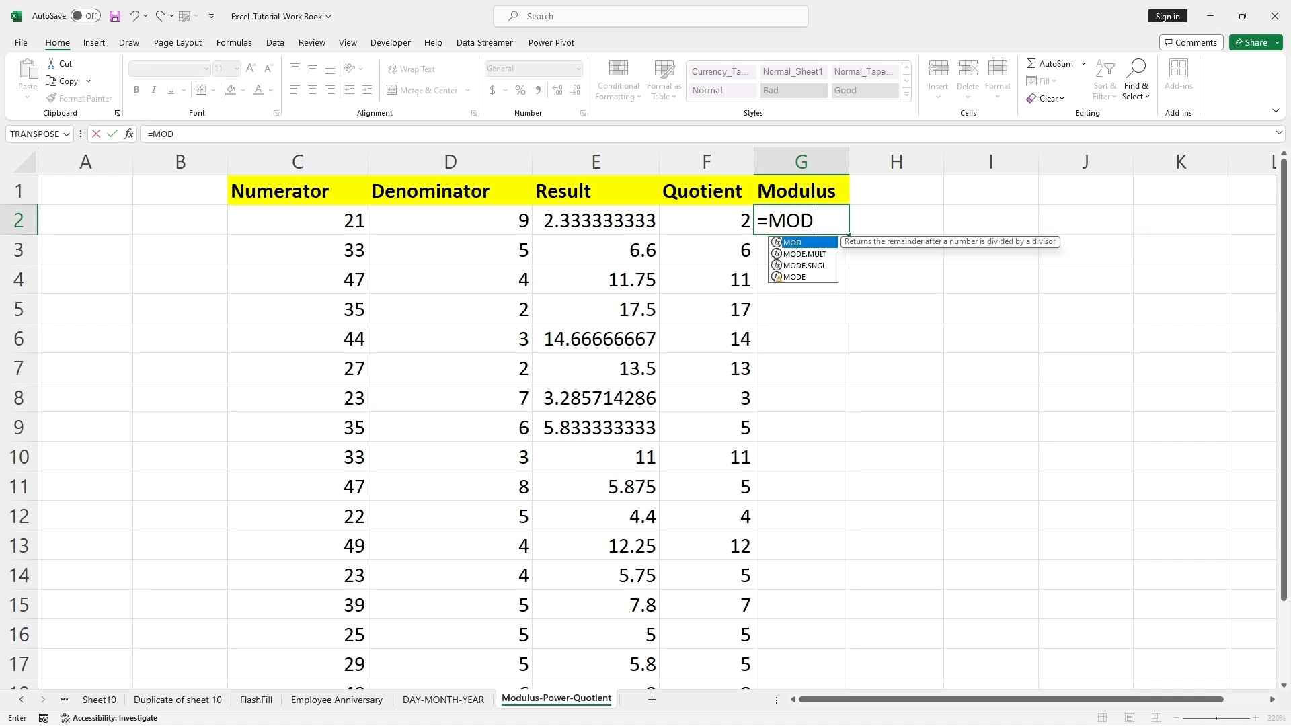
type("(")
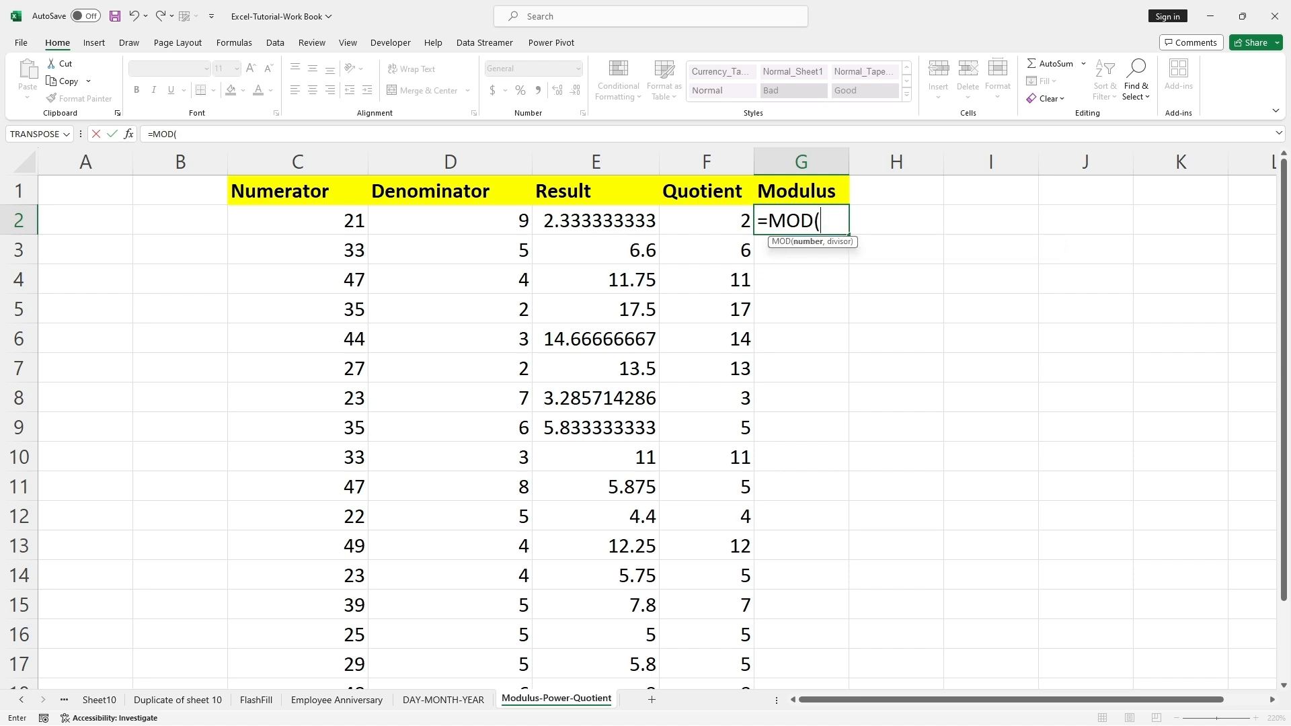
left_click(318, 216)
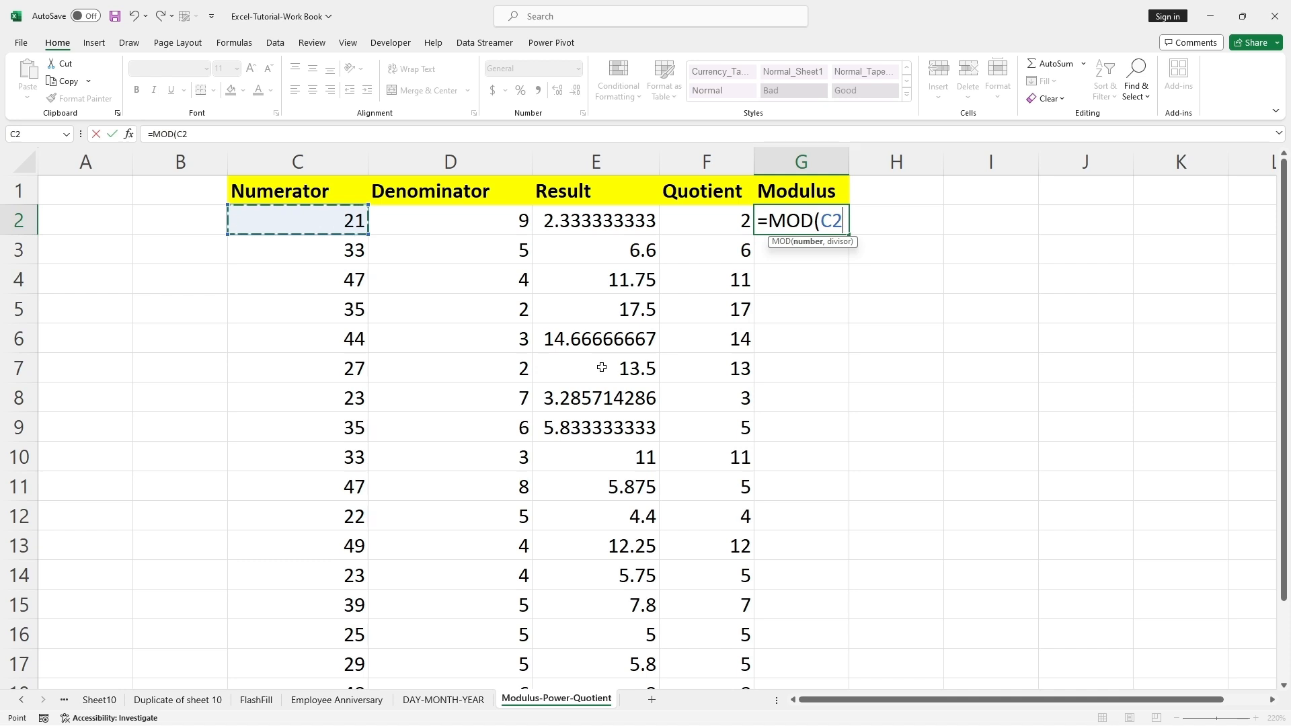
type(",")
left_click(437, 220)
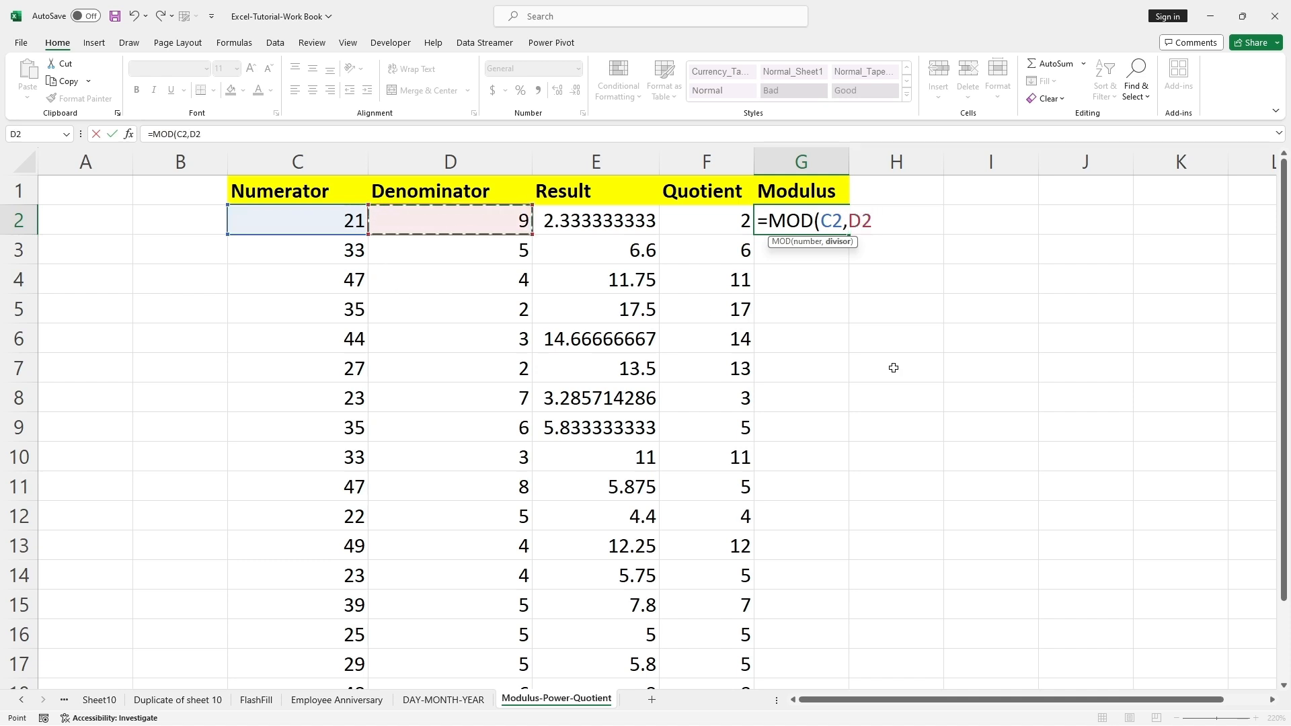
type(")")
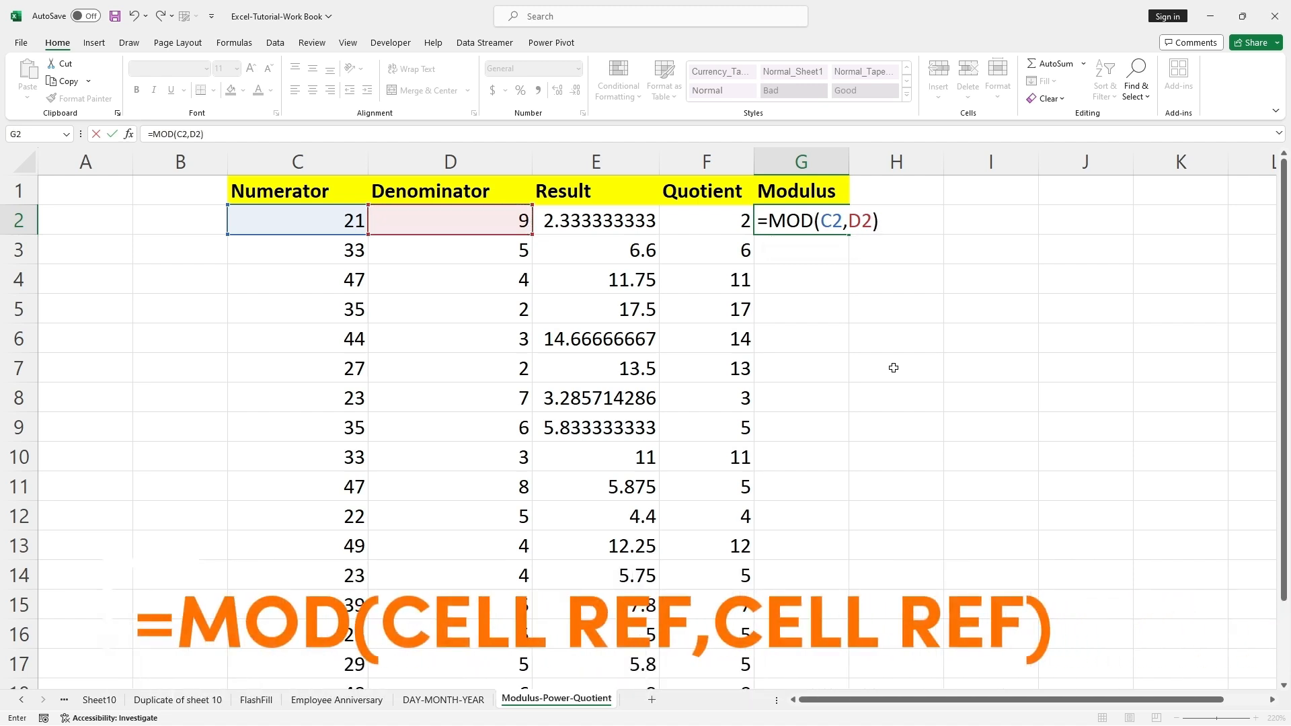
key("Return")
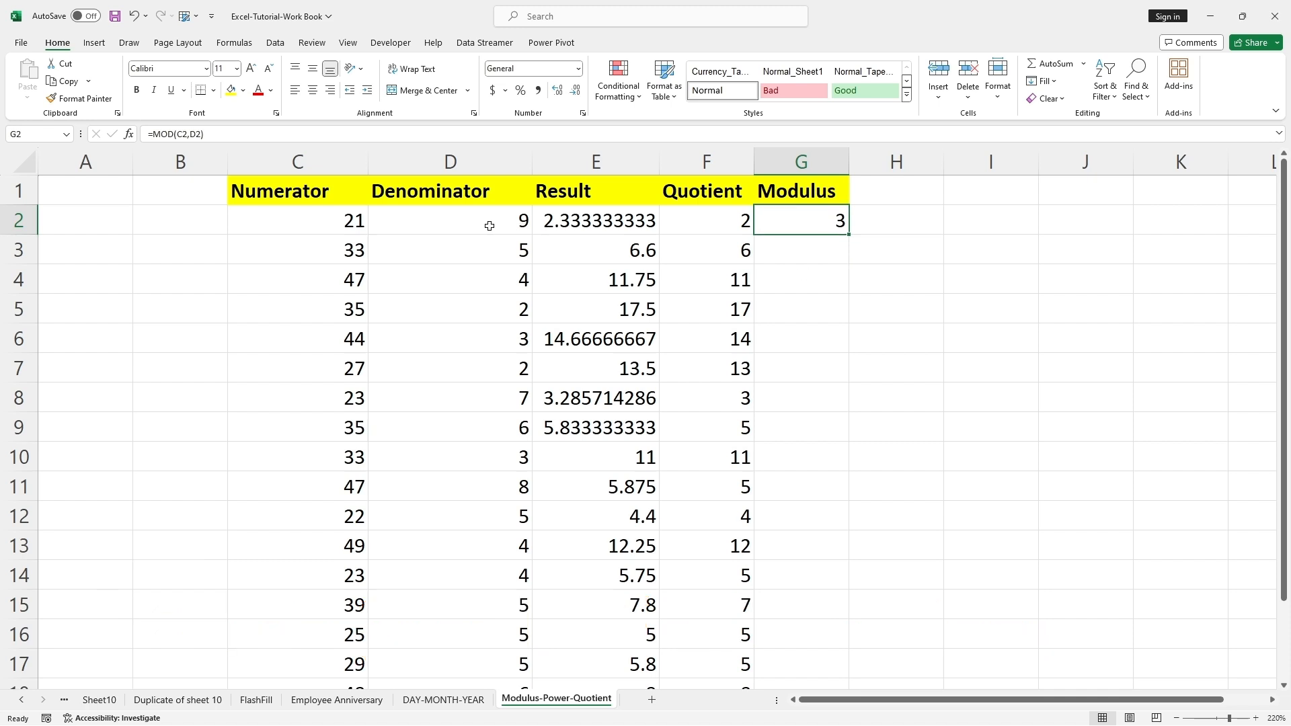
- Fill the MOD formula from G2 down the Modulus column to the last data row, G19
left_click(342, 219)
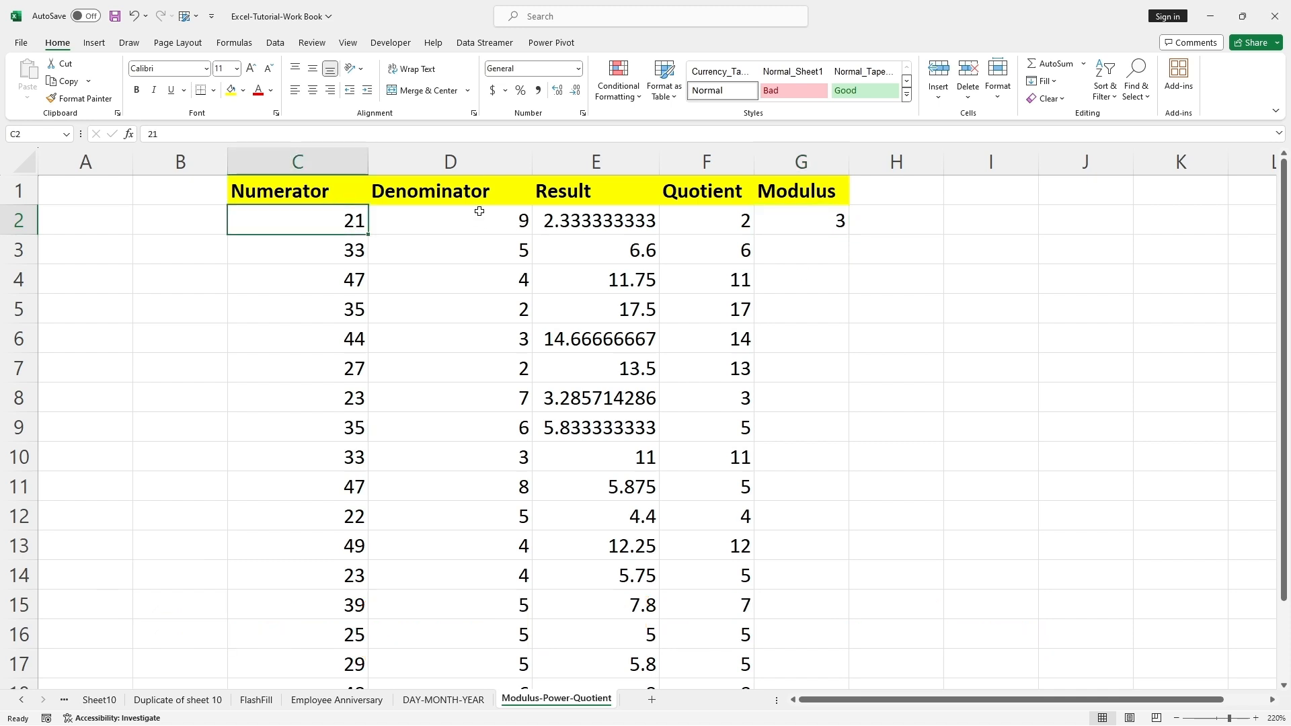
left_click(499, 220)
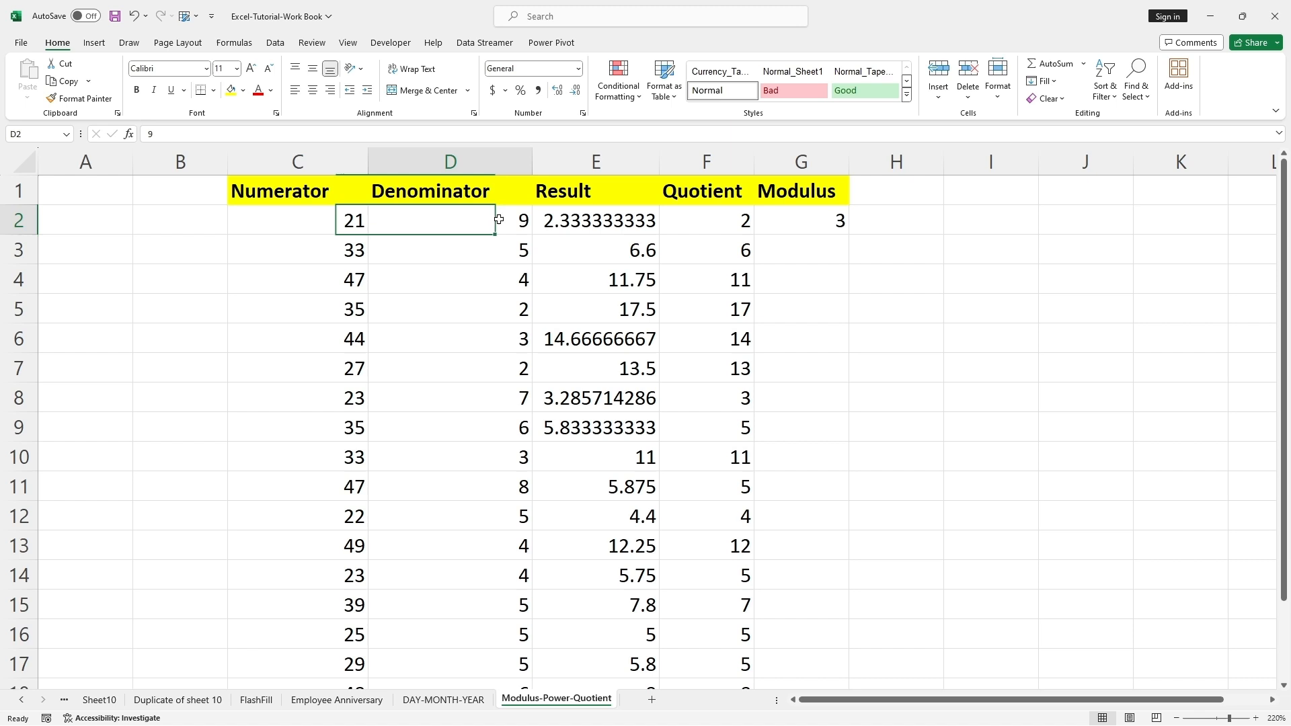
left_click(829, 222)
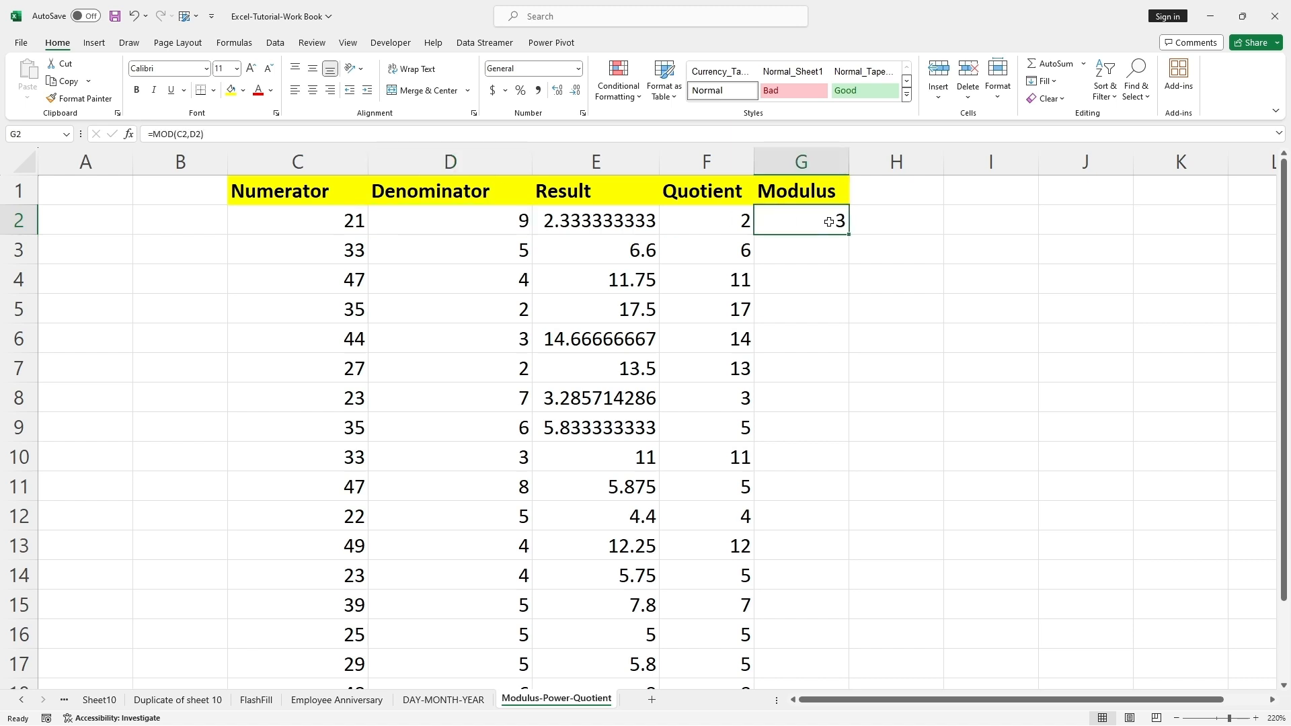
left_click(723, 216)
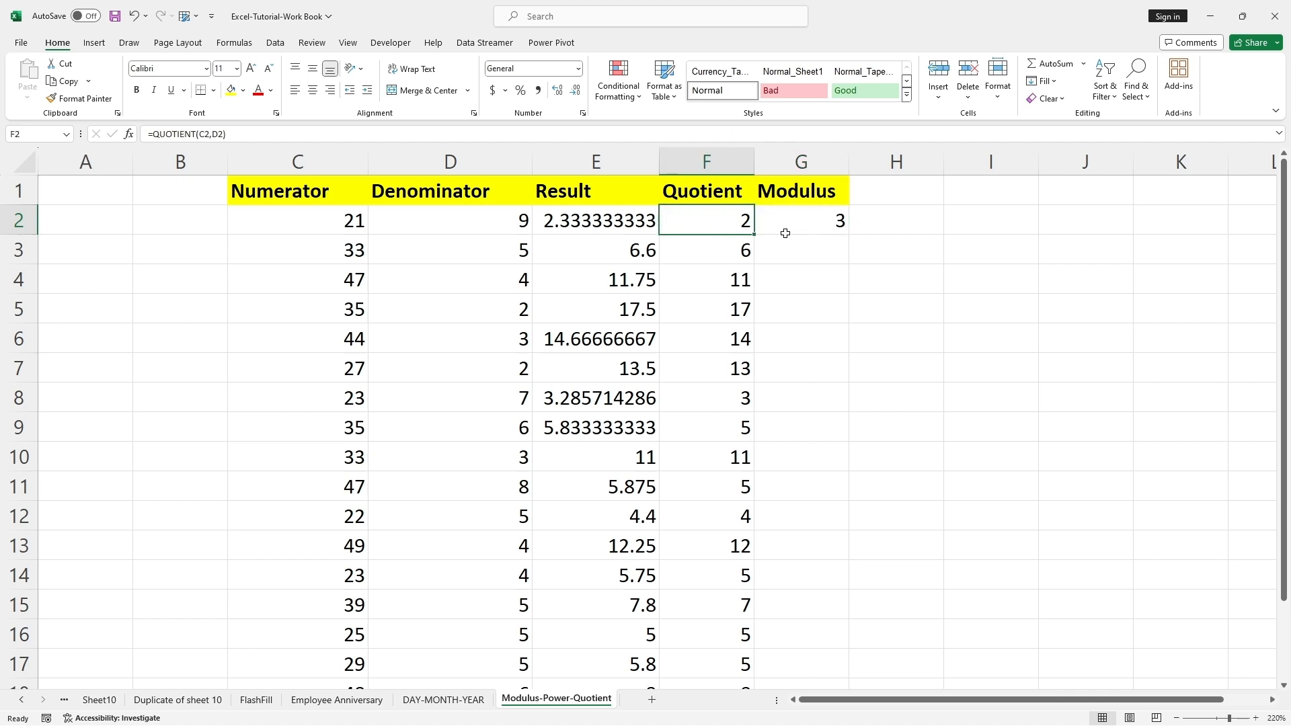
left_click(813, 222)
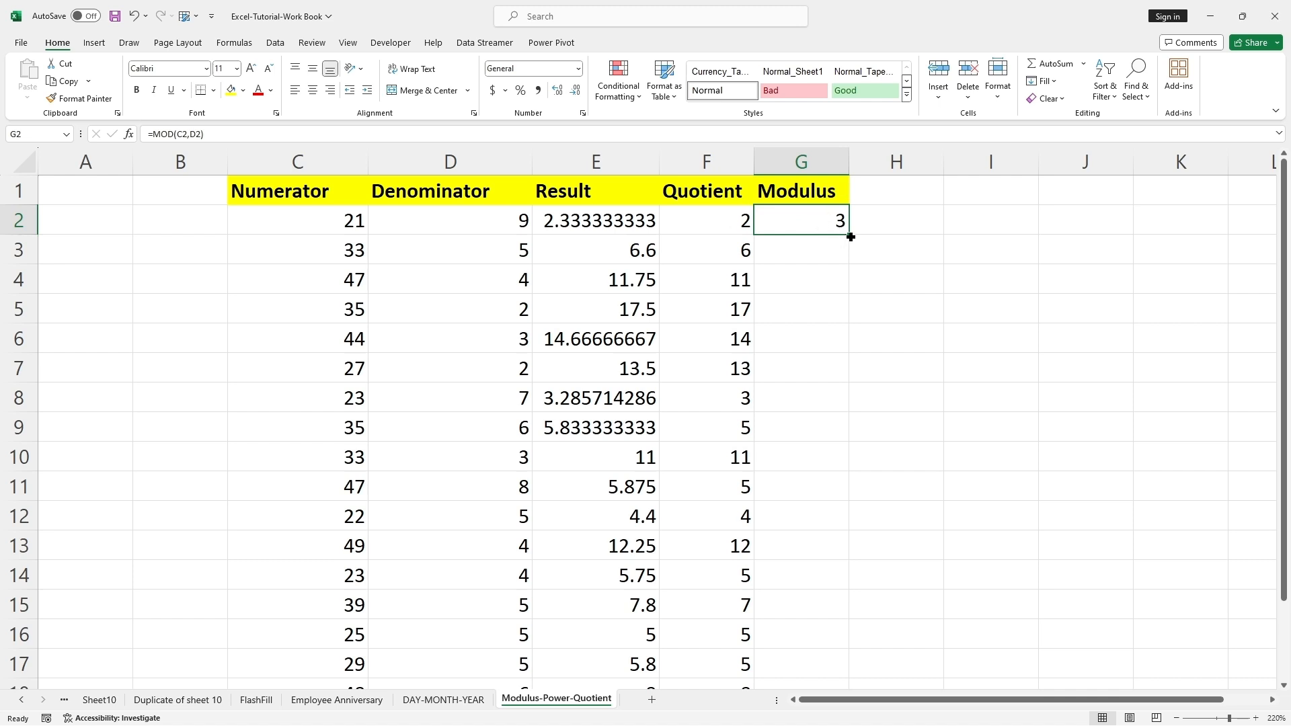
left_click_drag(851, 237, 852, 505)
scroll(919, 446, "down", 1)
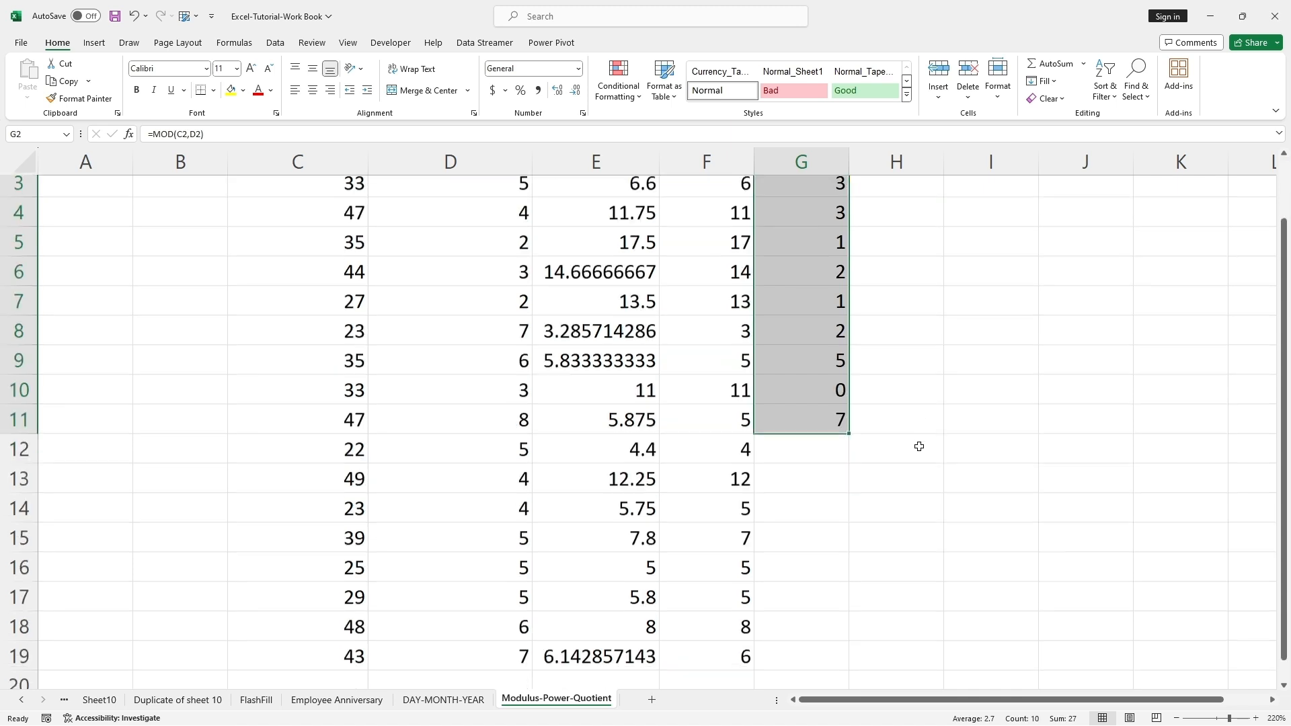
scroll(918, 447, "down", 4)
left_click_drag(851, 324, 851, 558)
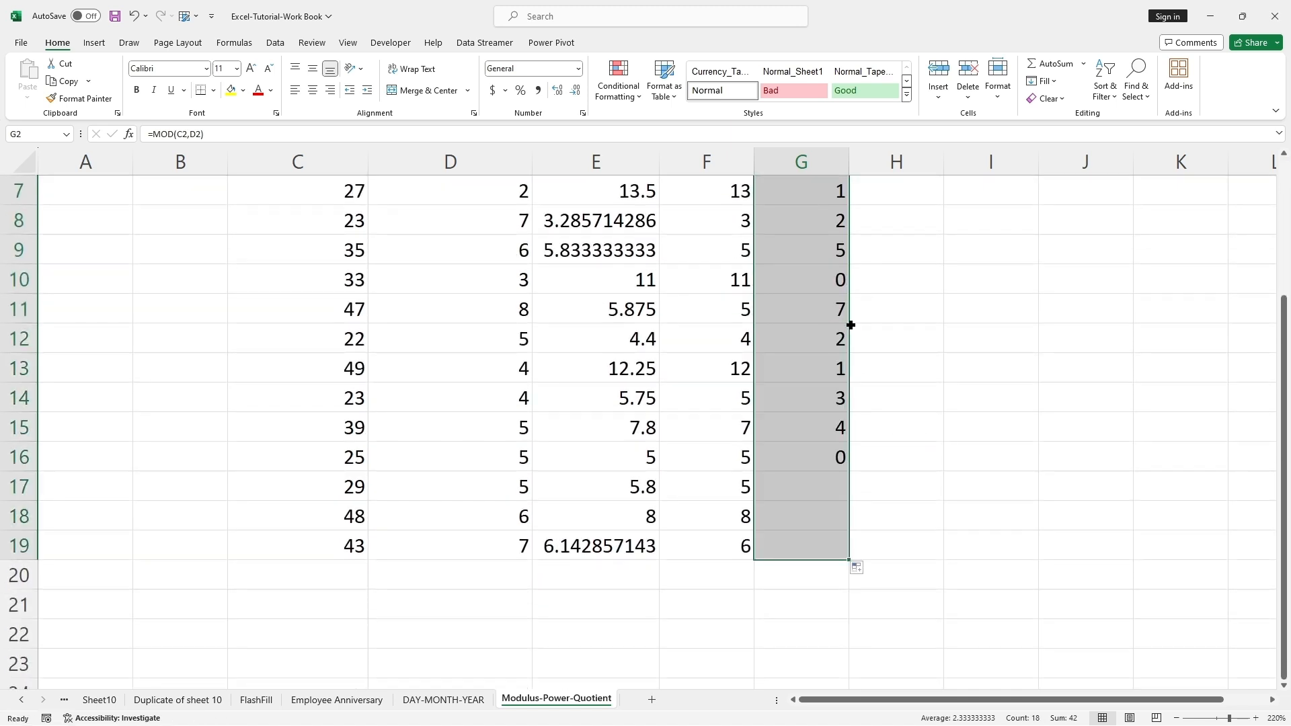
scroll(921, 374, "up", 2)
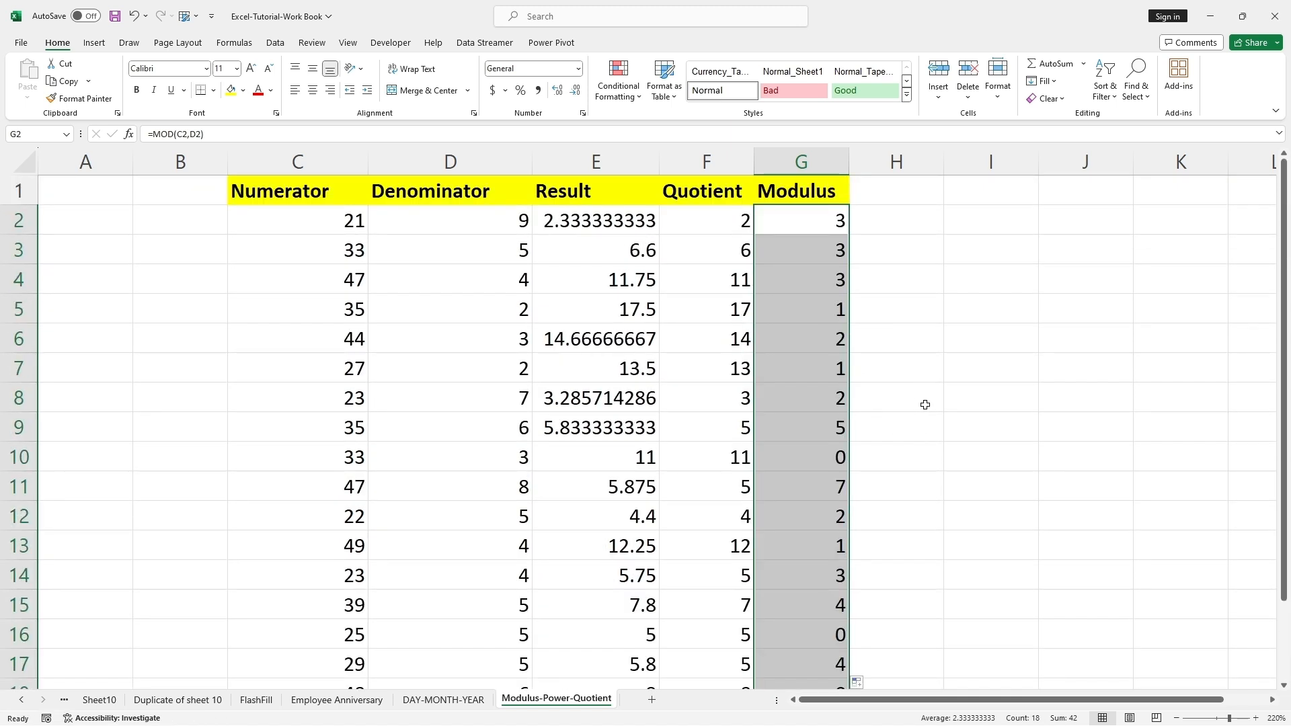
- Examine the numerator, denominator, result, quotient and modulus in row 10 to see how they relate
left_click(925, 402)
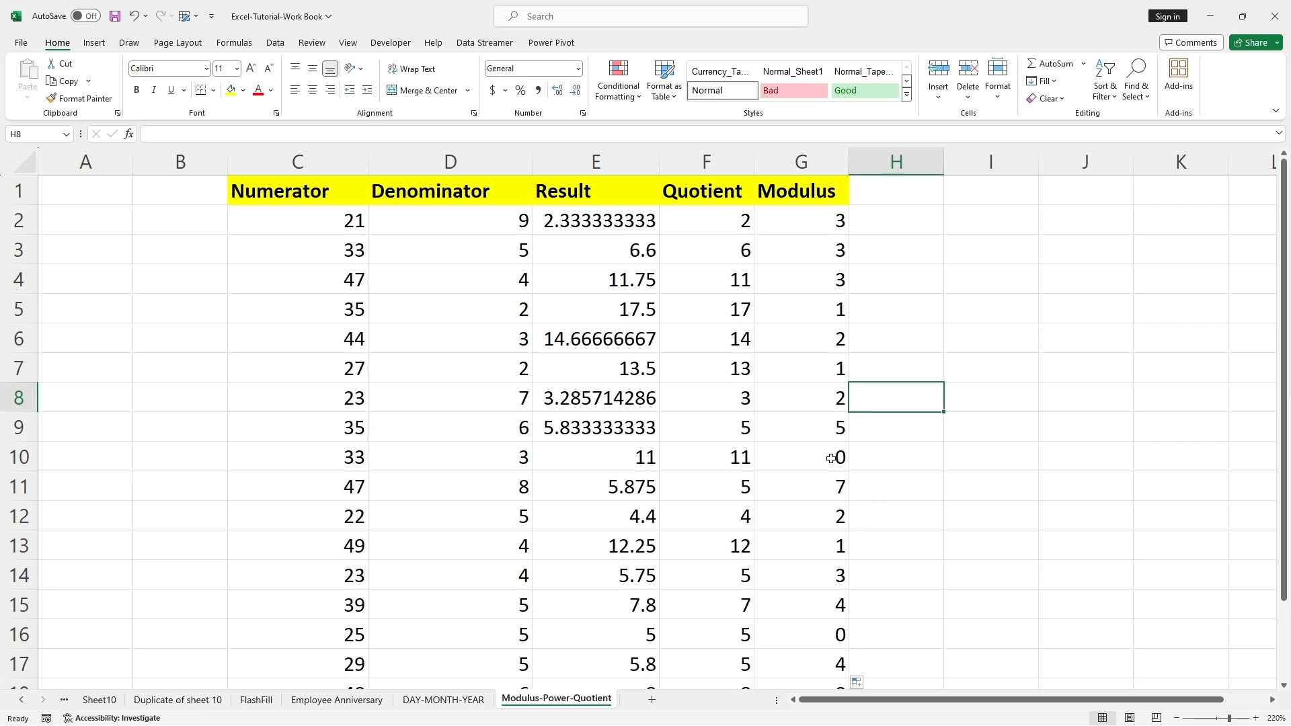
left_click(831, 458)
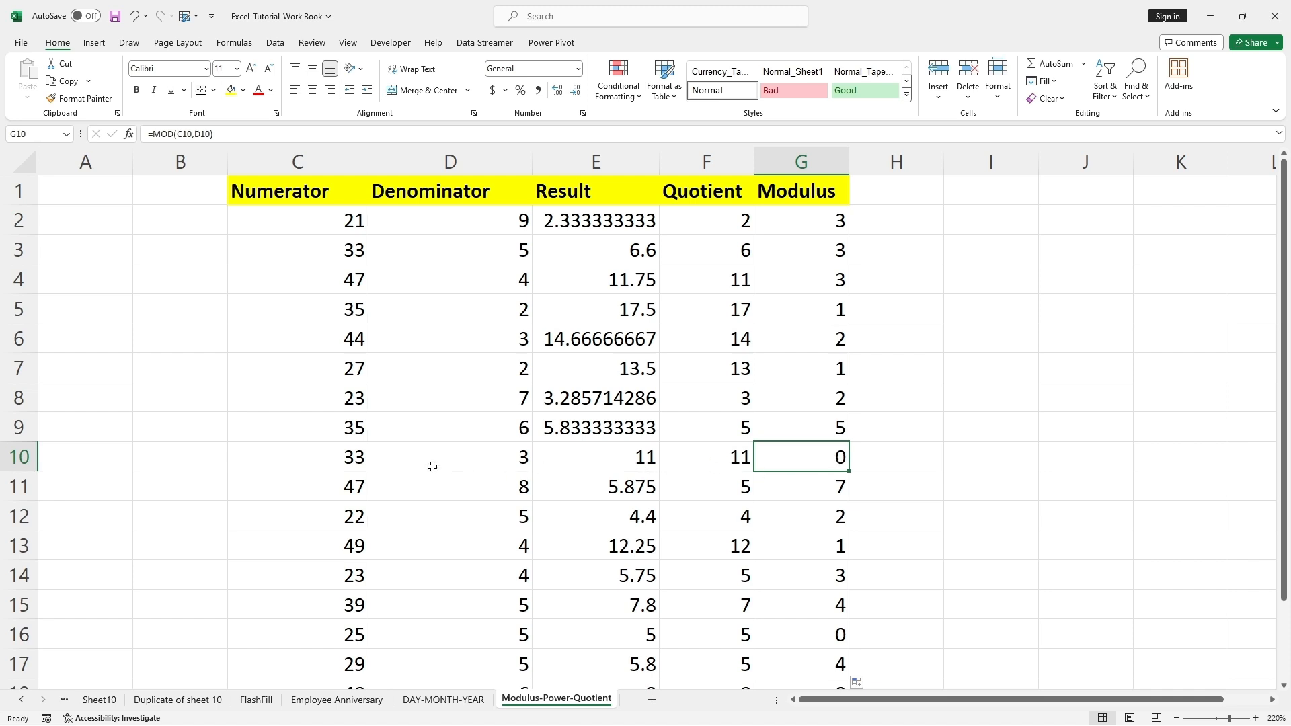
left_click(340, 461)
left_click(502, 460)
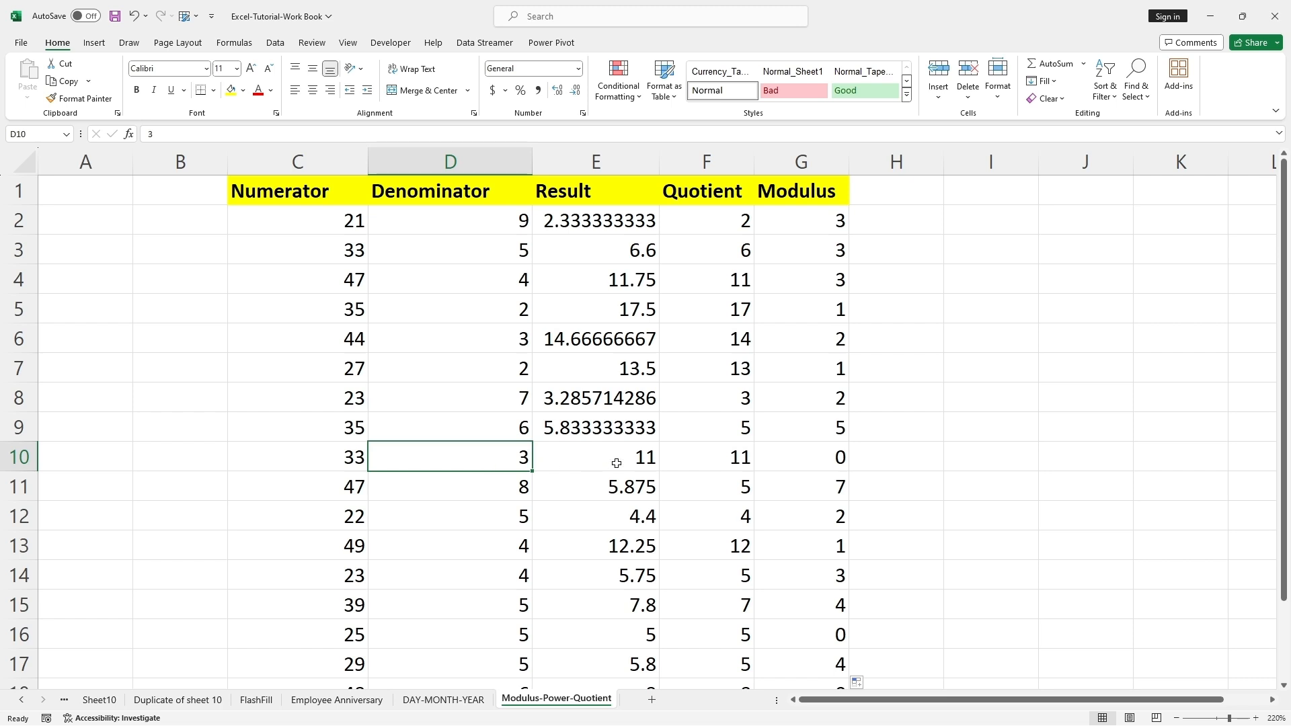
left_click(642, 461)
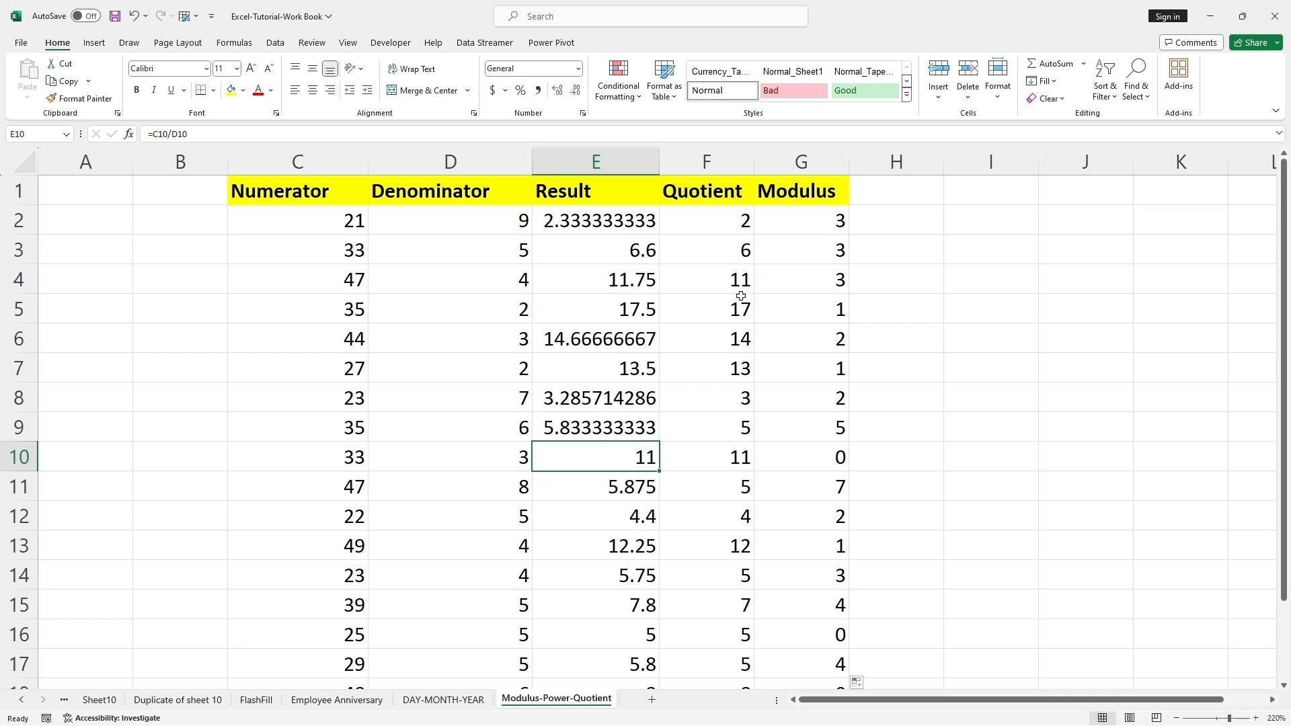
left_click(735, 458)
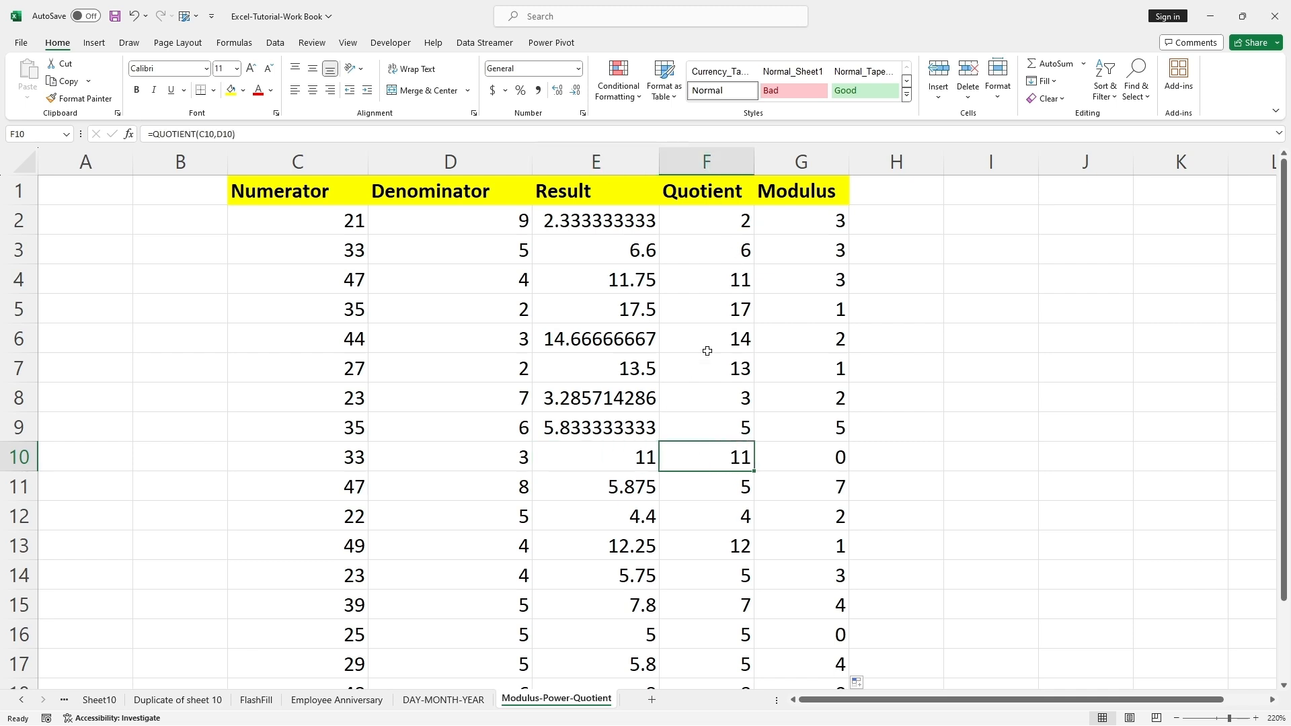
left_click(840, 458)
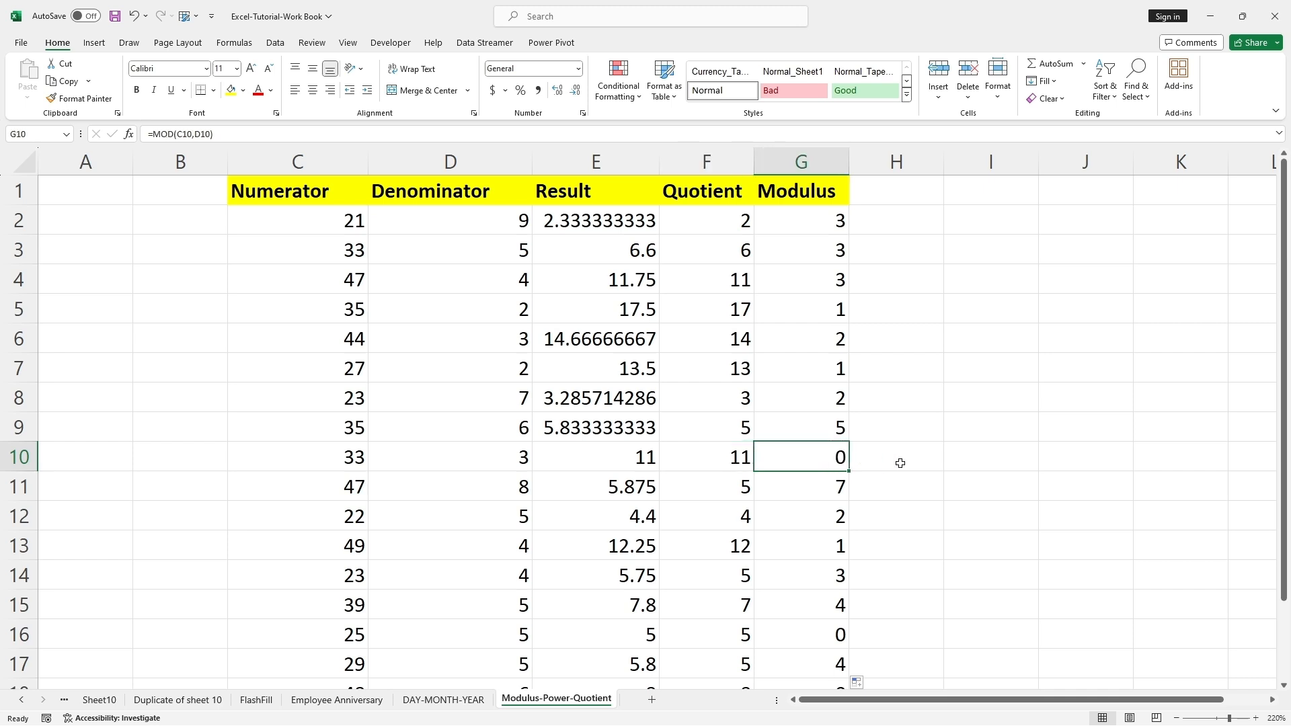
left_click(861, 358)
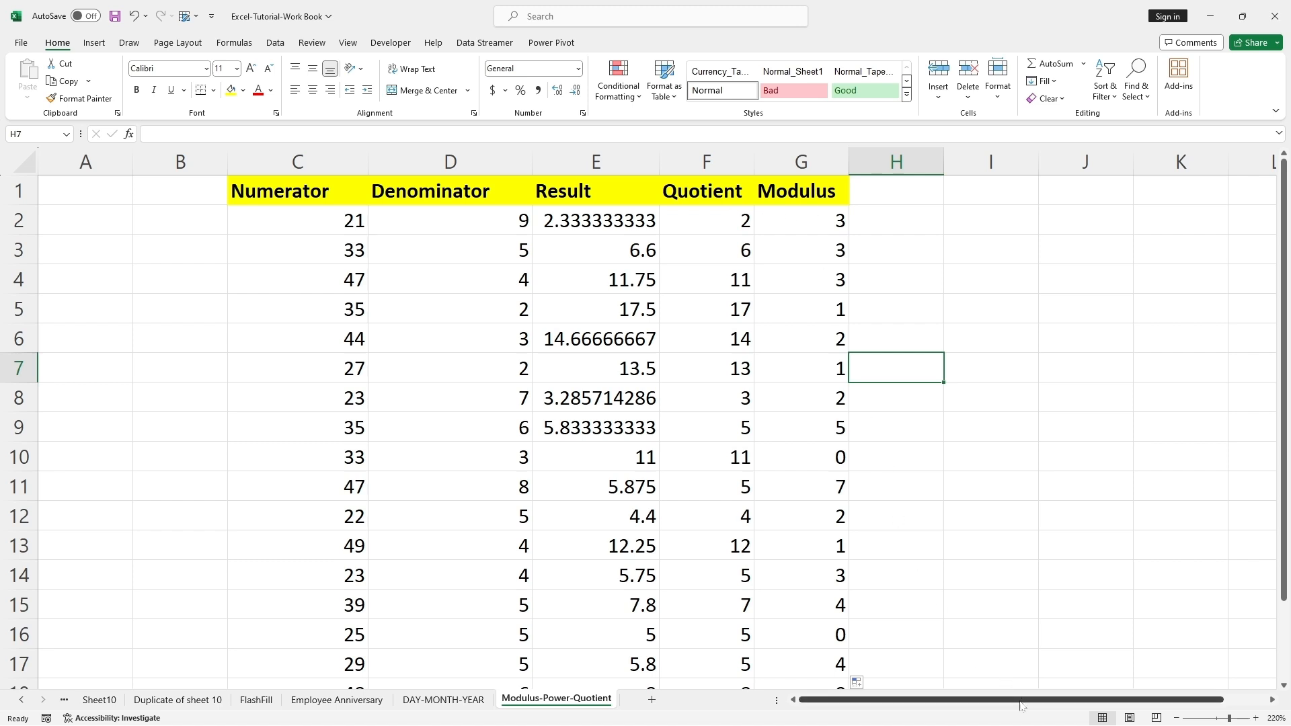
- Add the column header Base in cell I1, one blank column after Modulus
left_click_drag(1050, 699, 1092, 699)
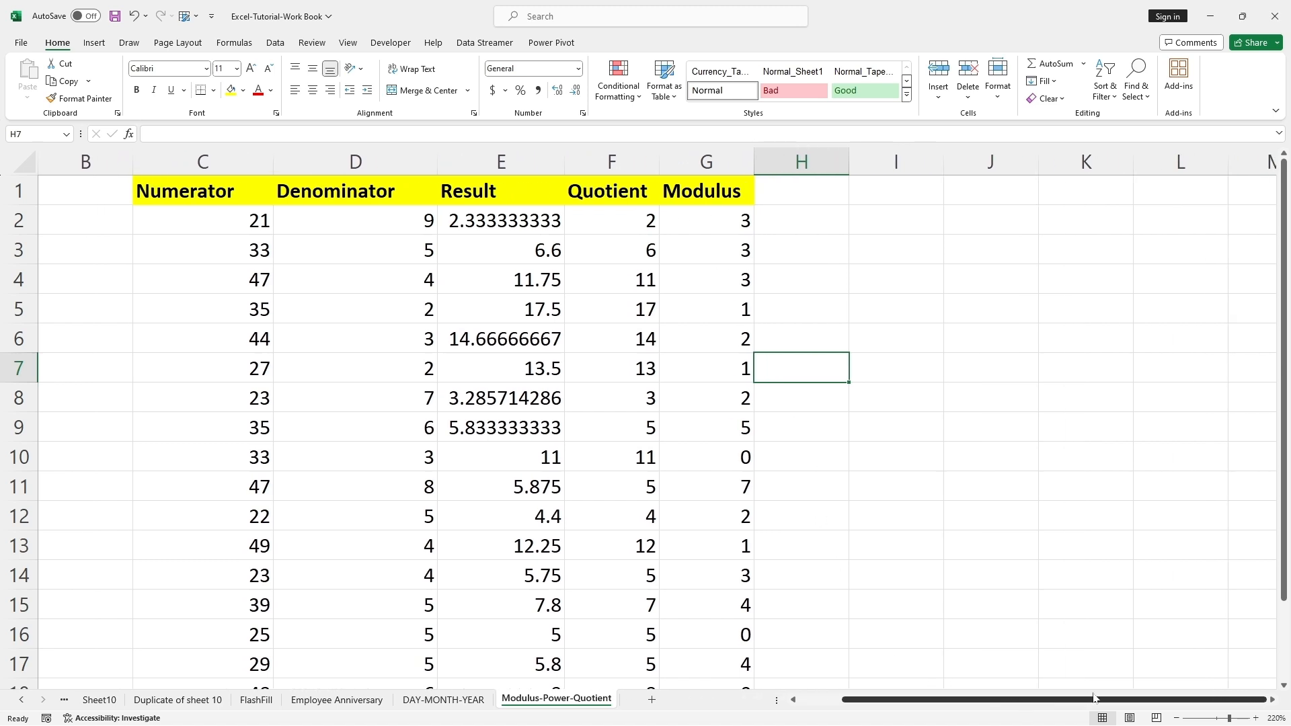
left_click(936, 334)
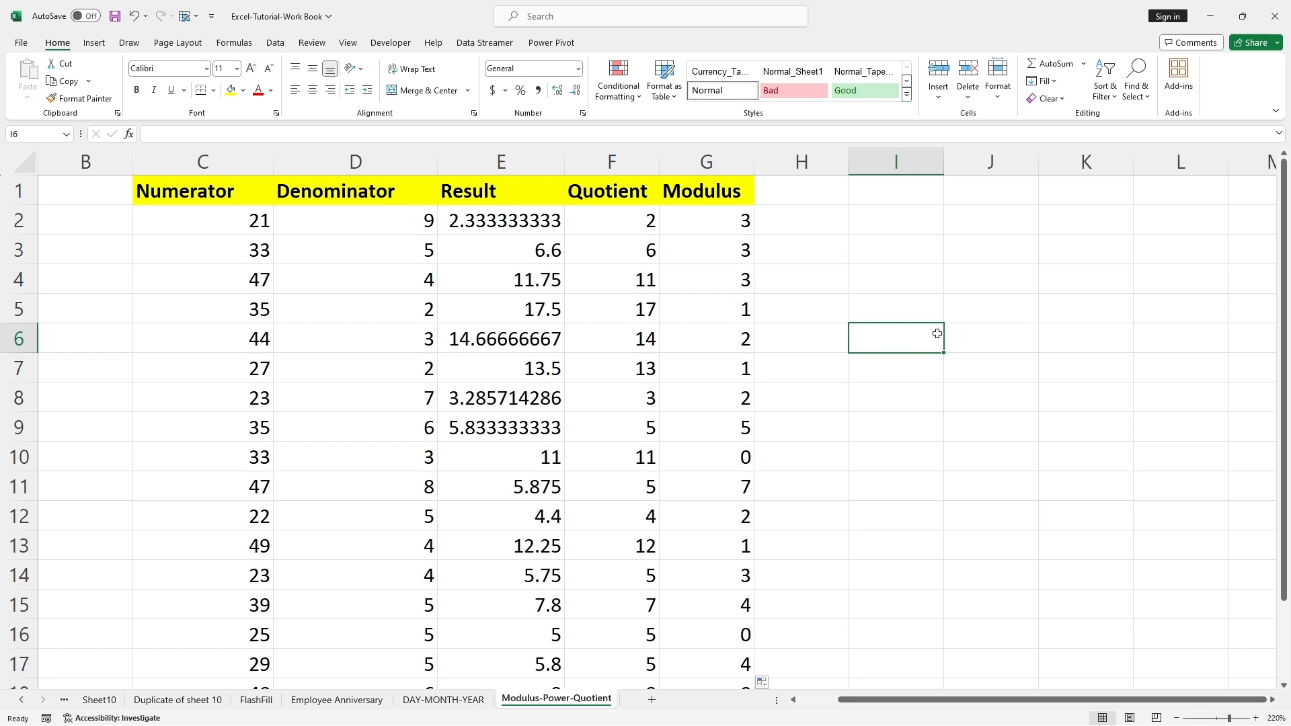
left_click(890, 188)
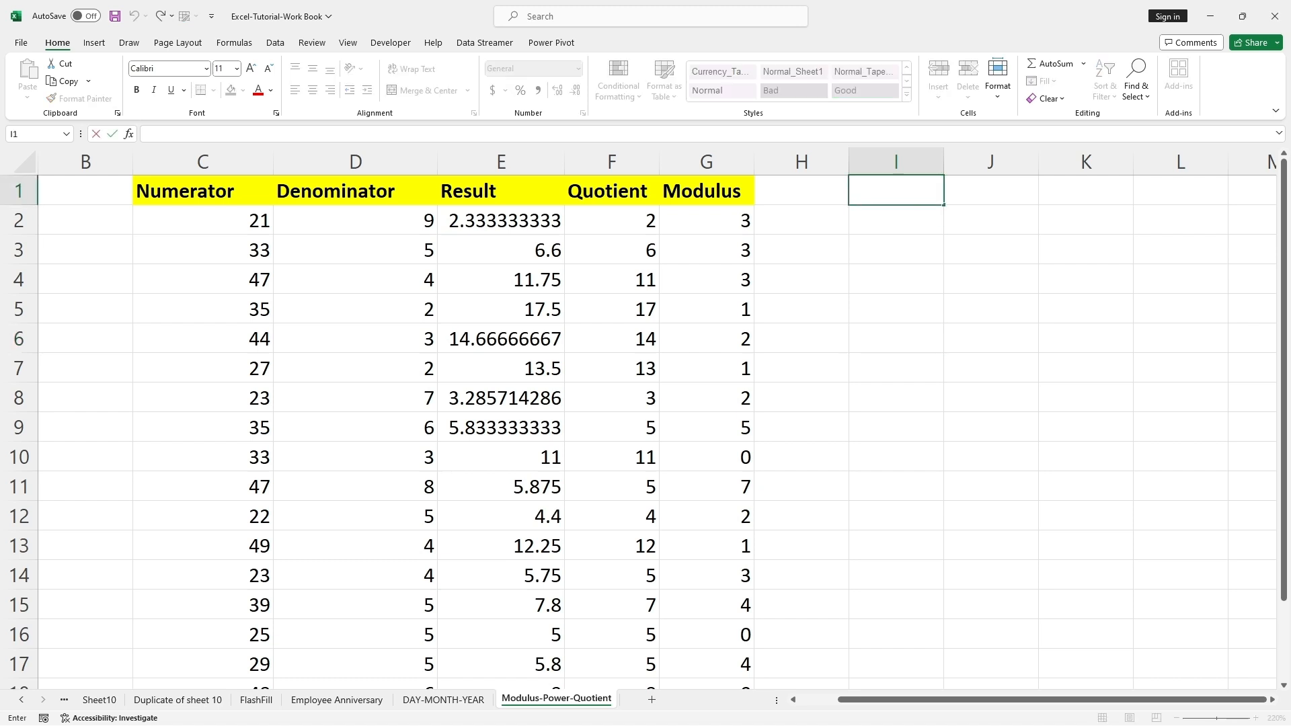
type("Base")
left_click(909, 250)
- Enter 1 in I2 and fill the Base column down to I19 as a series running from 1 to 18
left_click(899, 220)
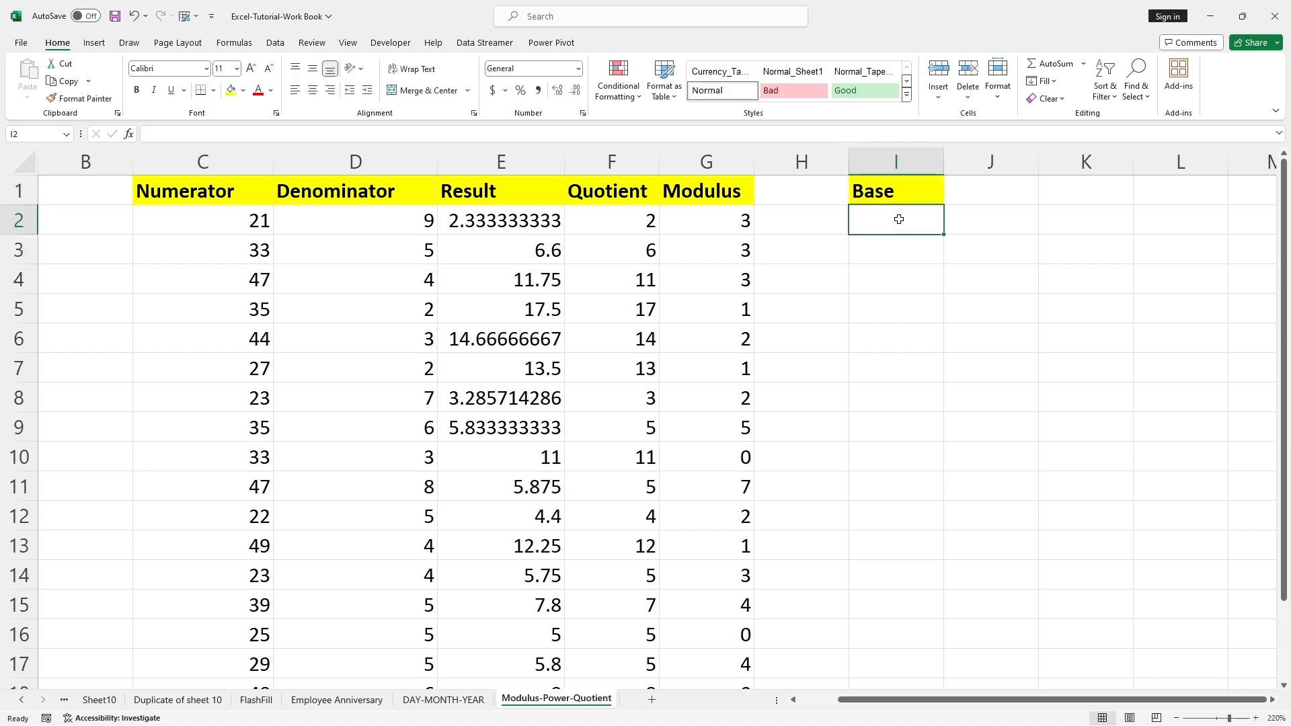
type("1")
left_click(909, 250)
left_click(912, 219)
left_click_drag(941, 236, 943, 647)
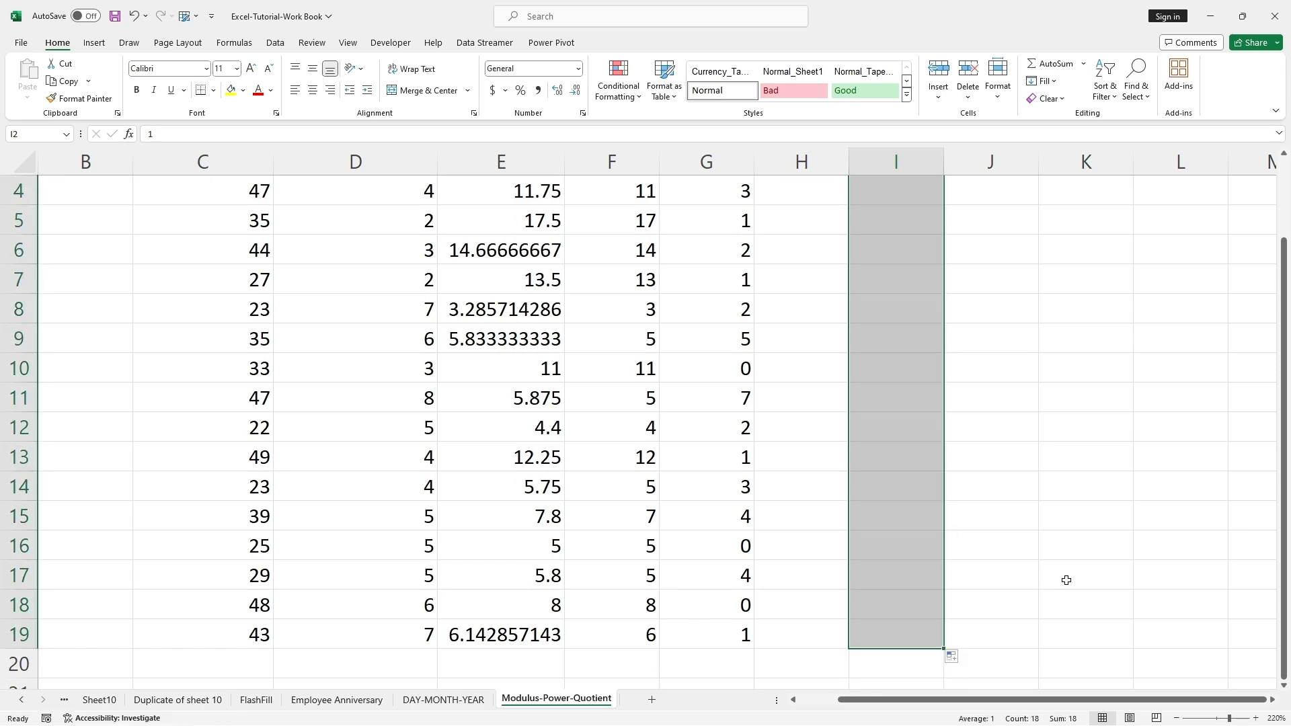
left_click(955, 657)
left_click(978, 594)
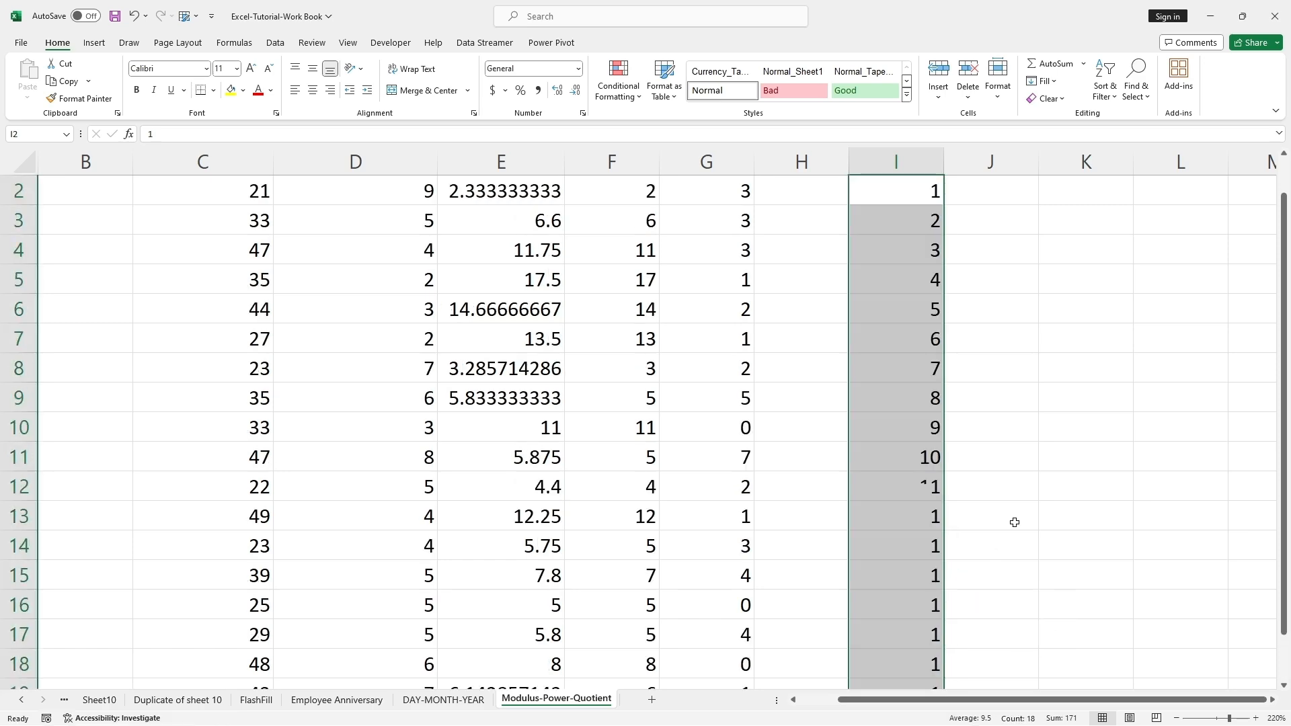
scroll(1028, 503, "down", 2)
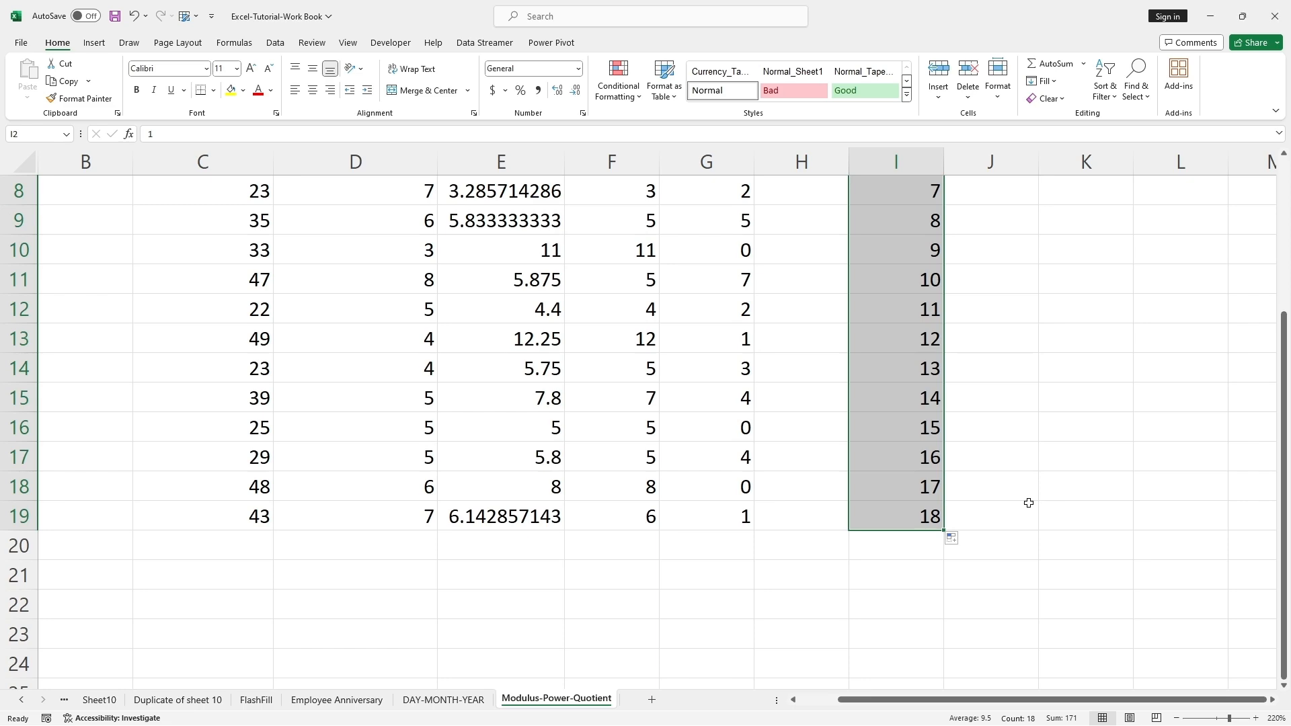
scroll(1028, 503, "up", 3)
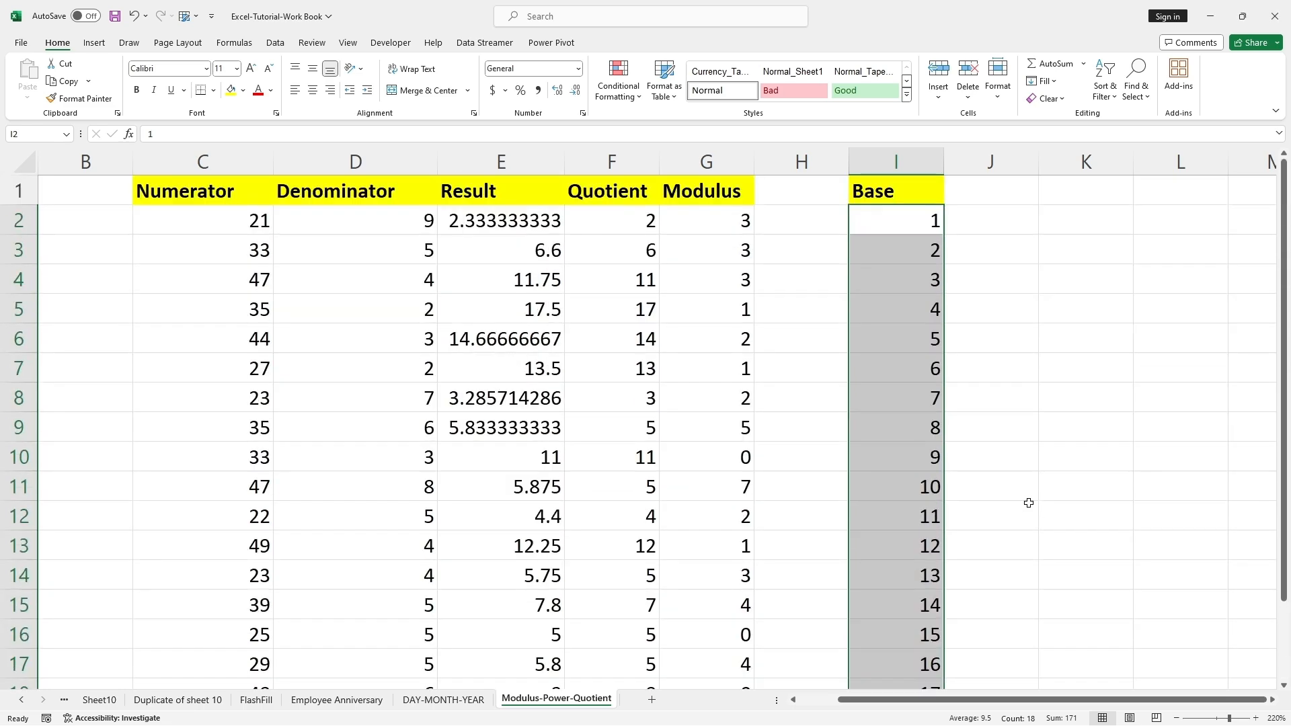
left_click(1028, 503)
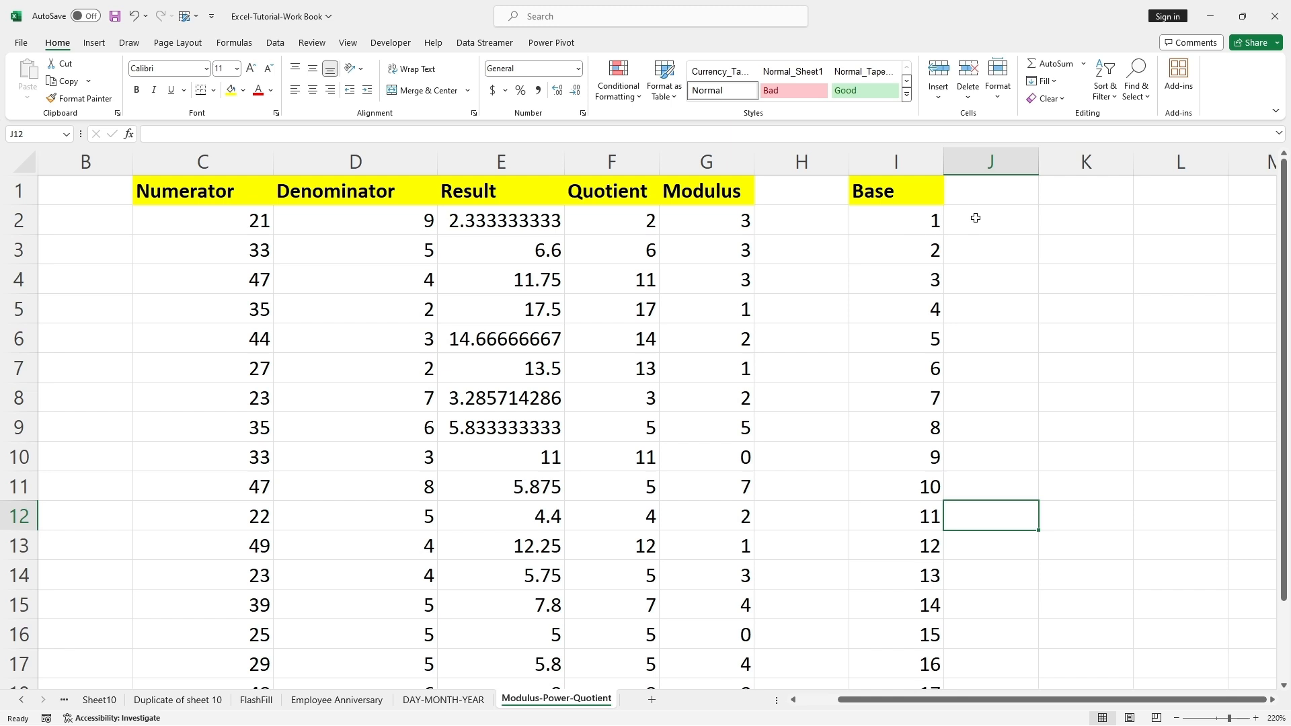
- Add the column header Power Of in cell J1, beside Base
double_click(973, 192)
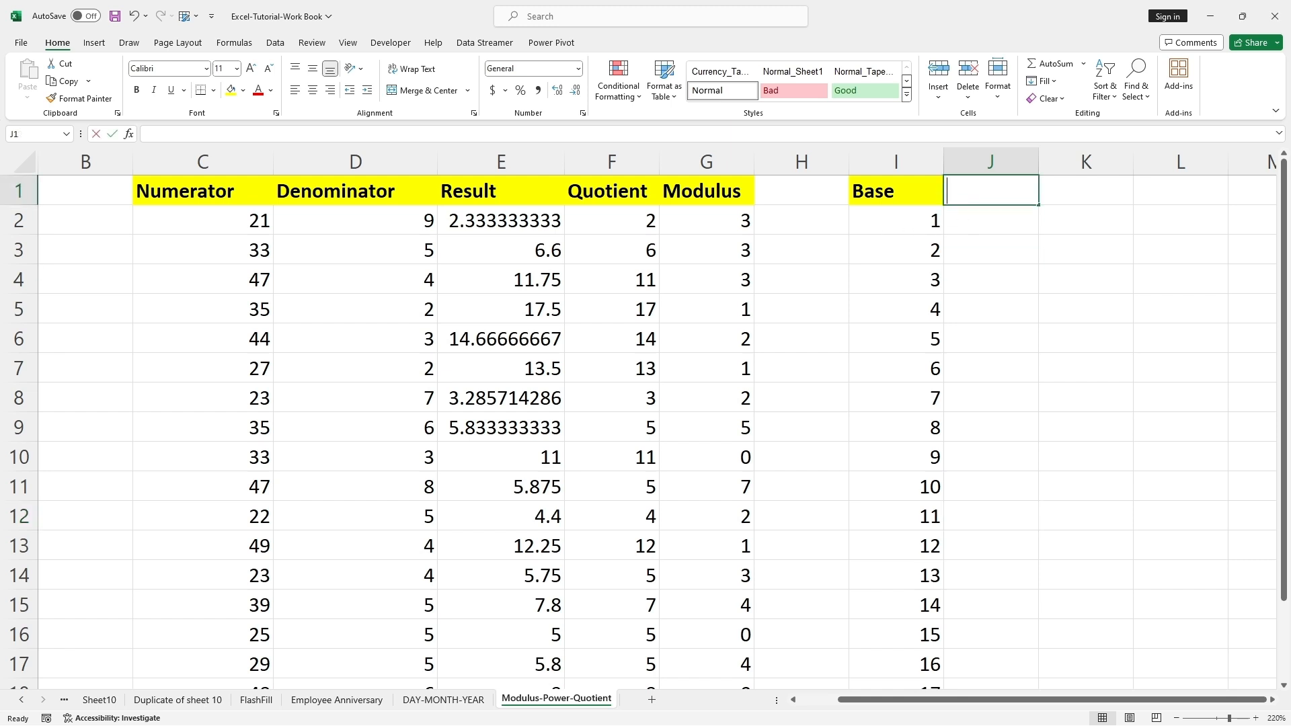
type("Power")
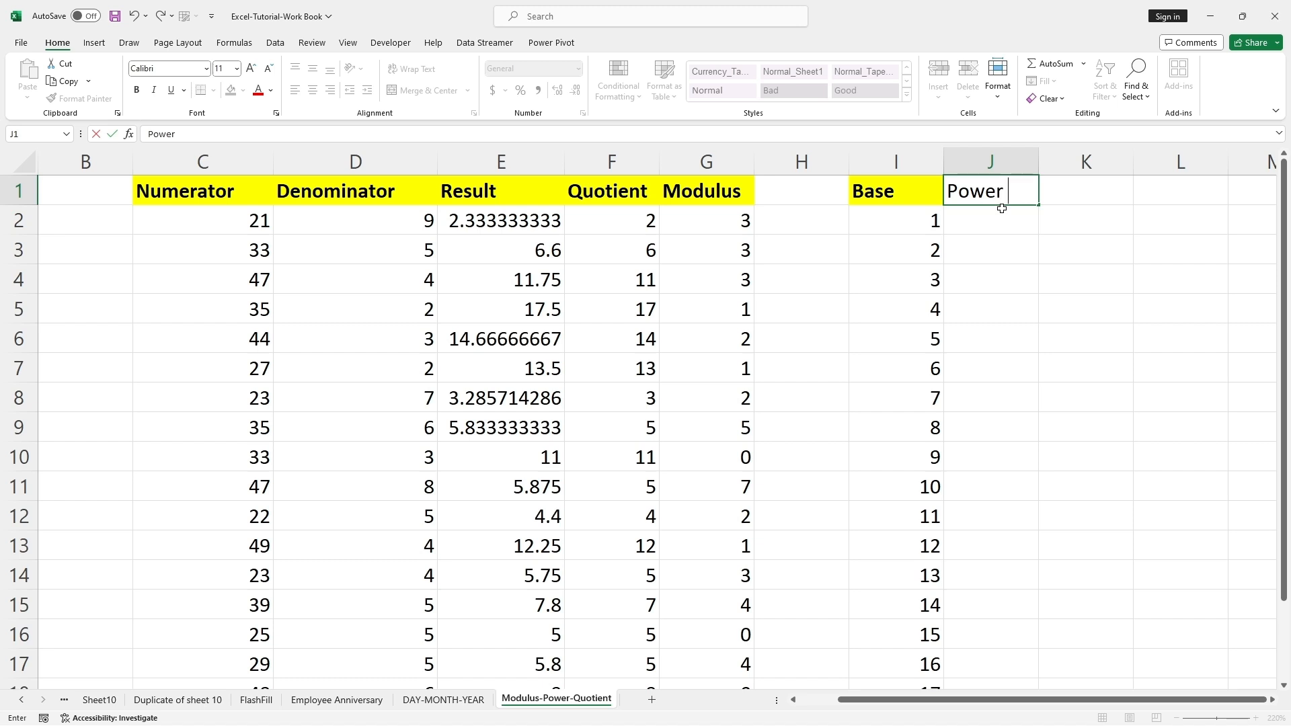
type(" Of")
left_click(996, 286)
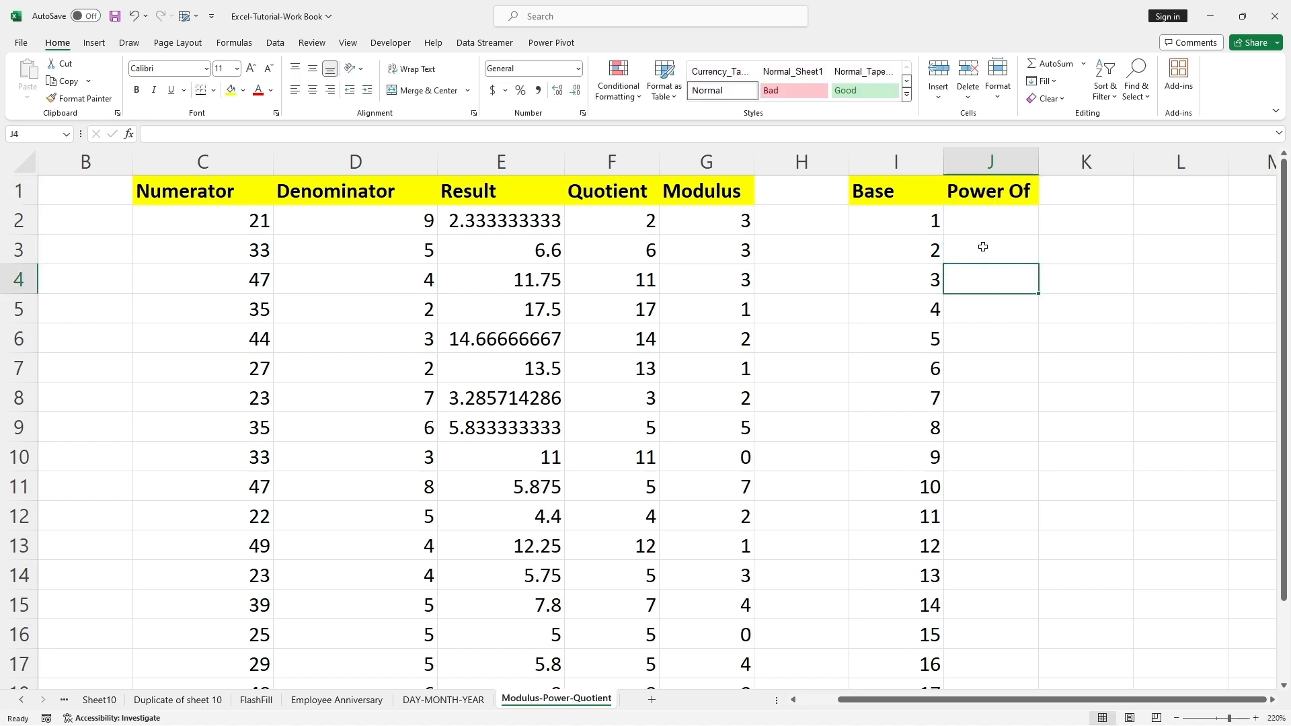
- Enter the formula =1^2 in J2 to raise the literal number 1 to the power of 2
left_click(985, 222)
left_click(1055, 255)
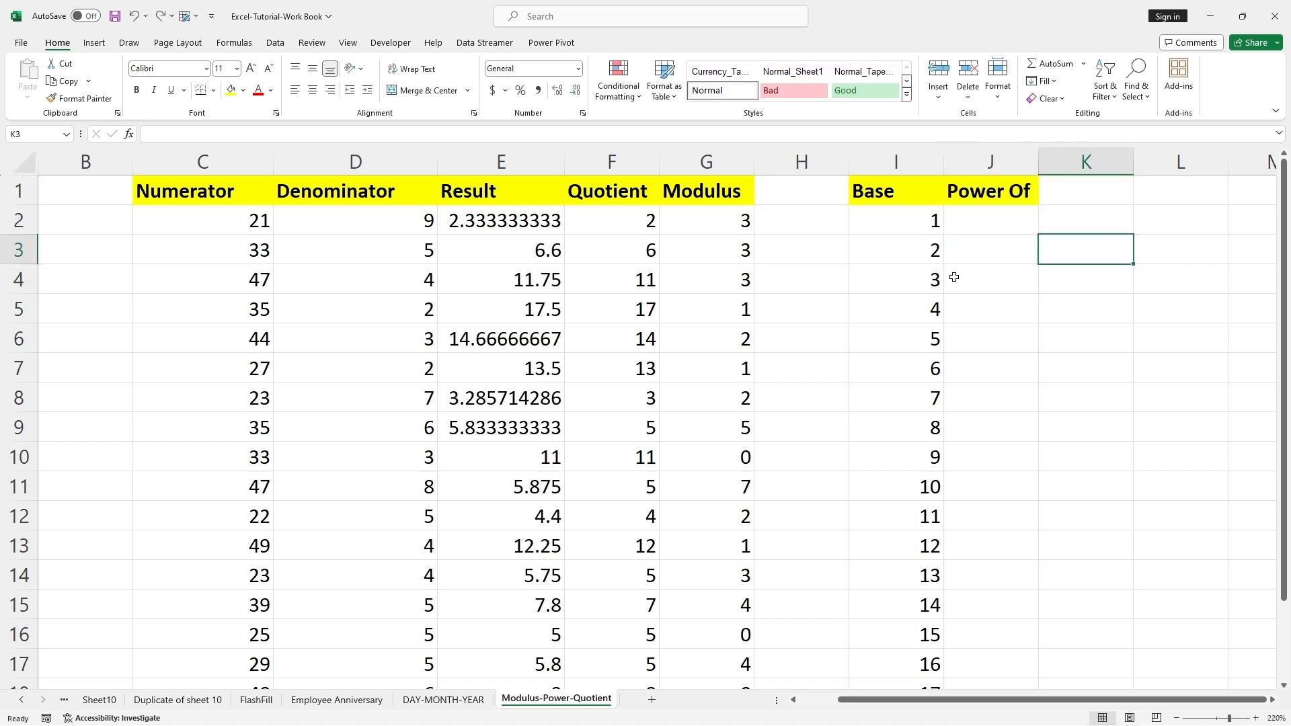
left_click(983, 220)
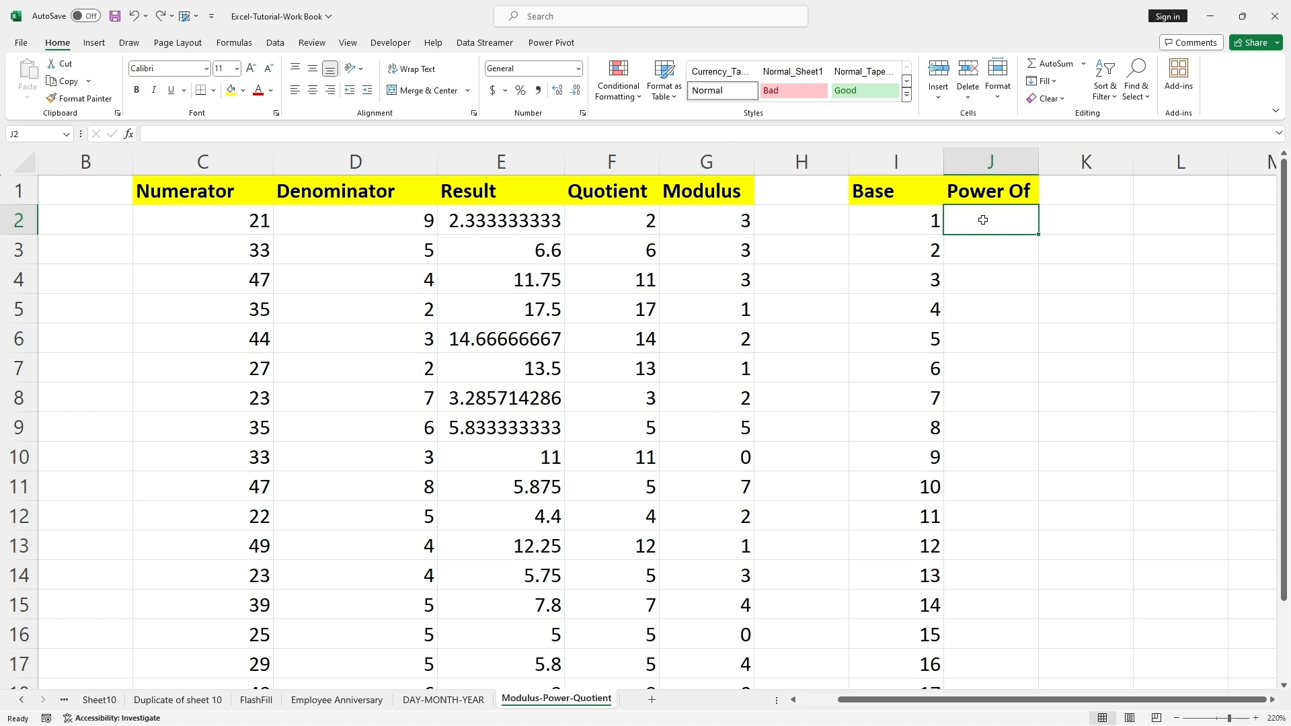
type("=")
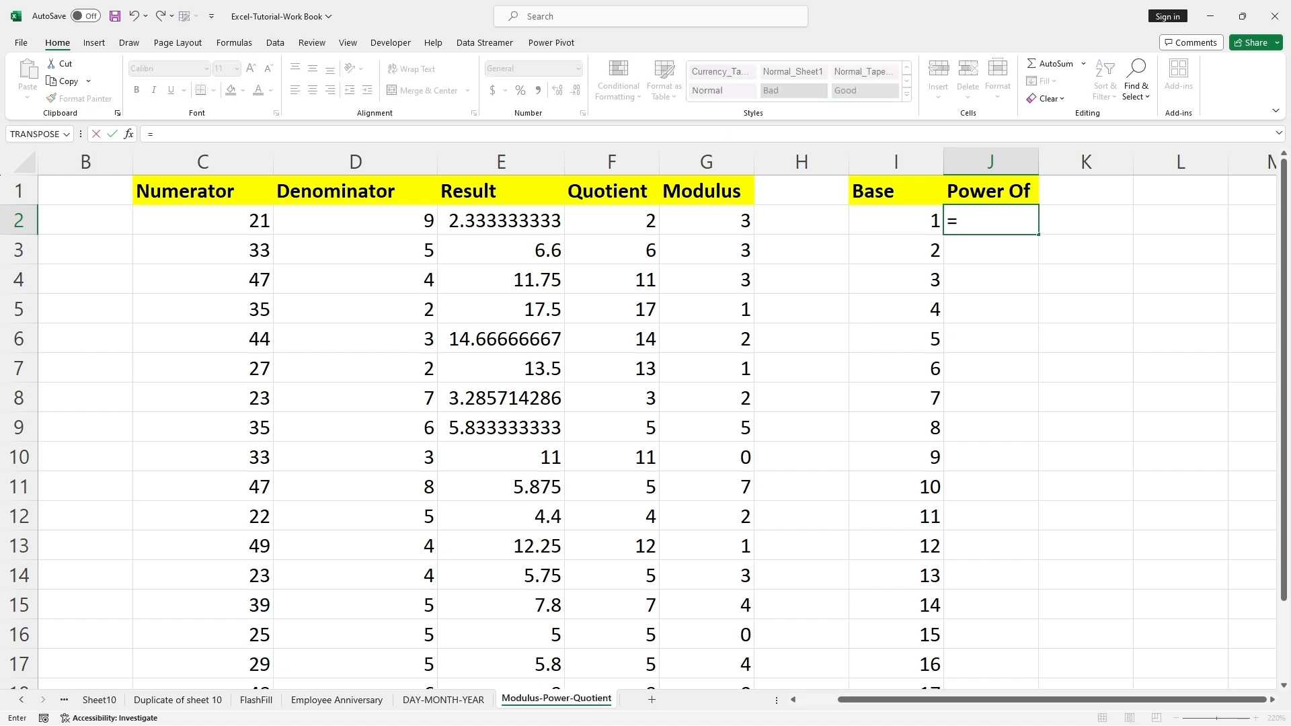
type("1")
type("^")
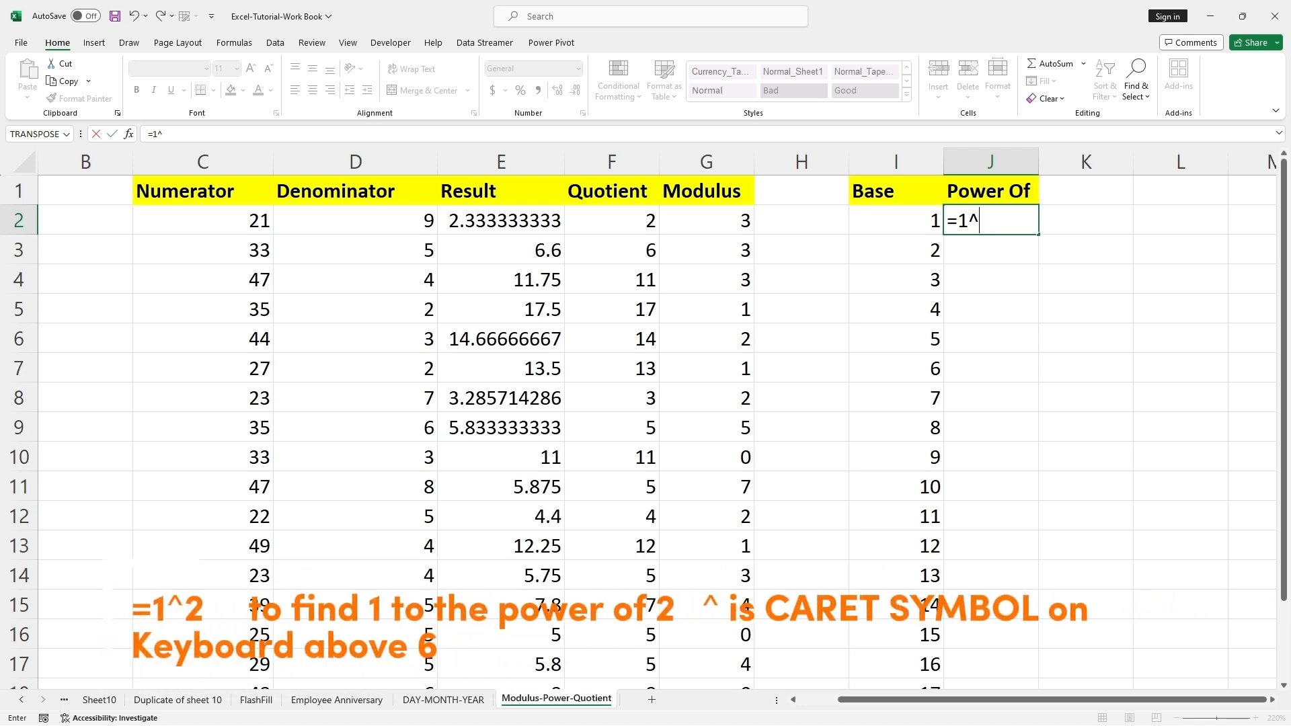
type("2")
key("Return")
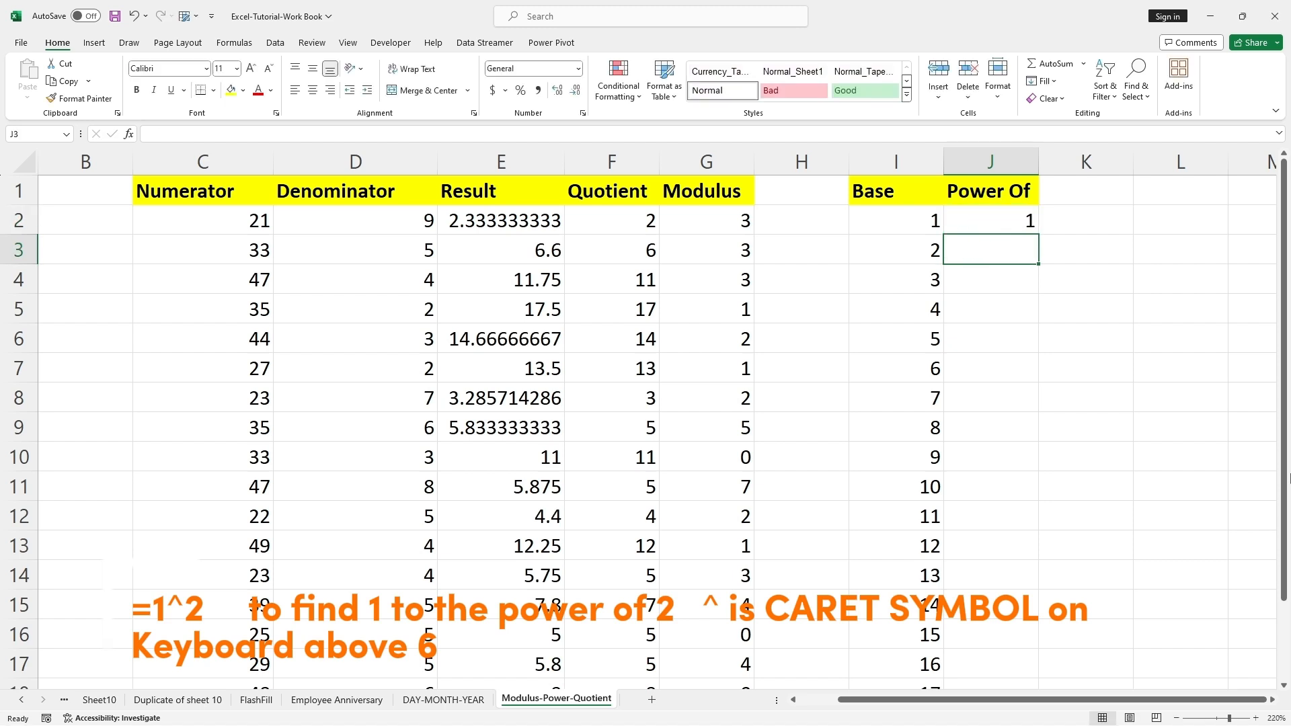
- Try to fill the literal power formula from J2 down the Power Of column to J9
left_click(1009, 226)
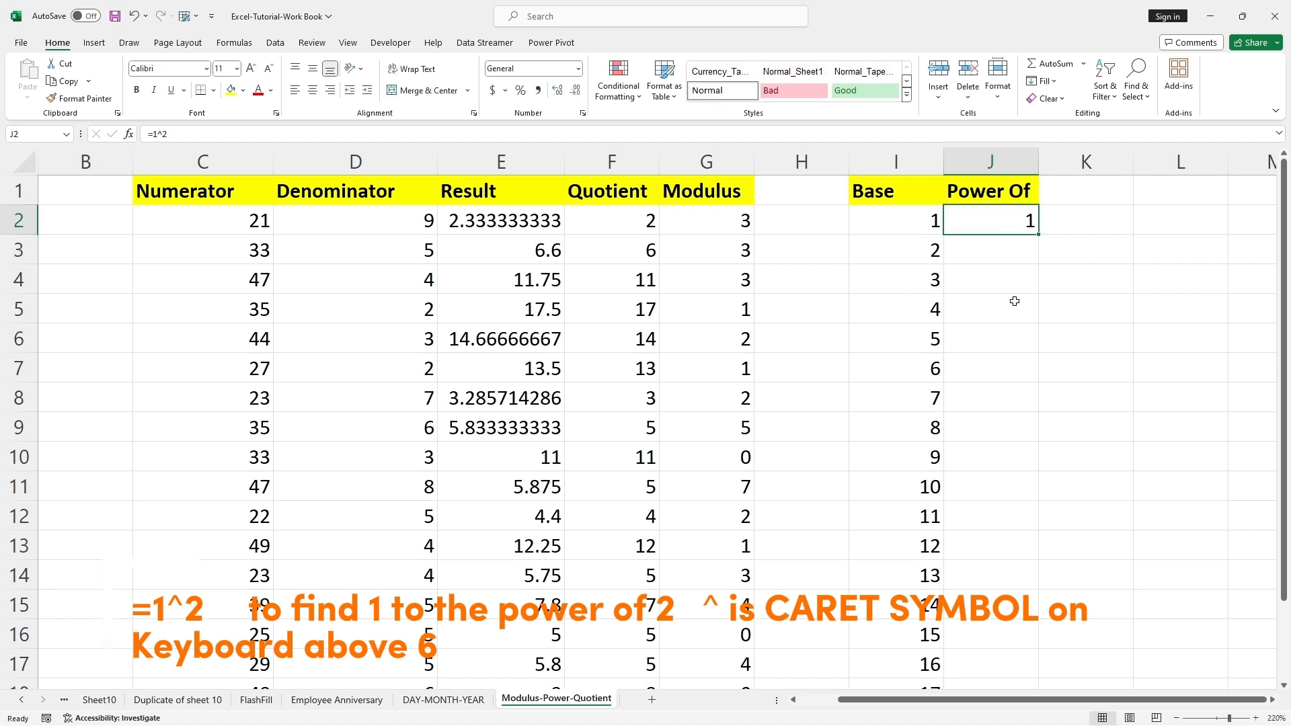
left_click(916, 224)
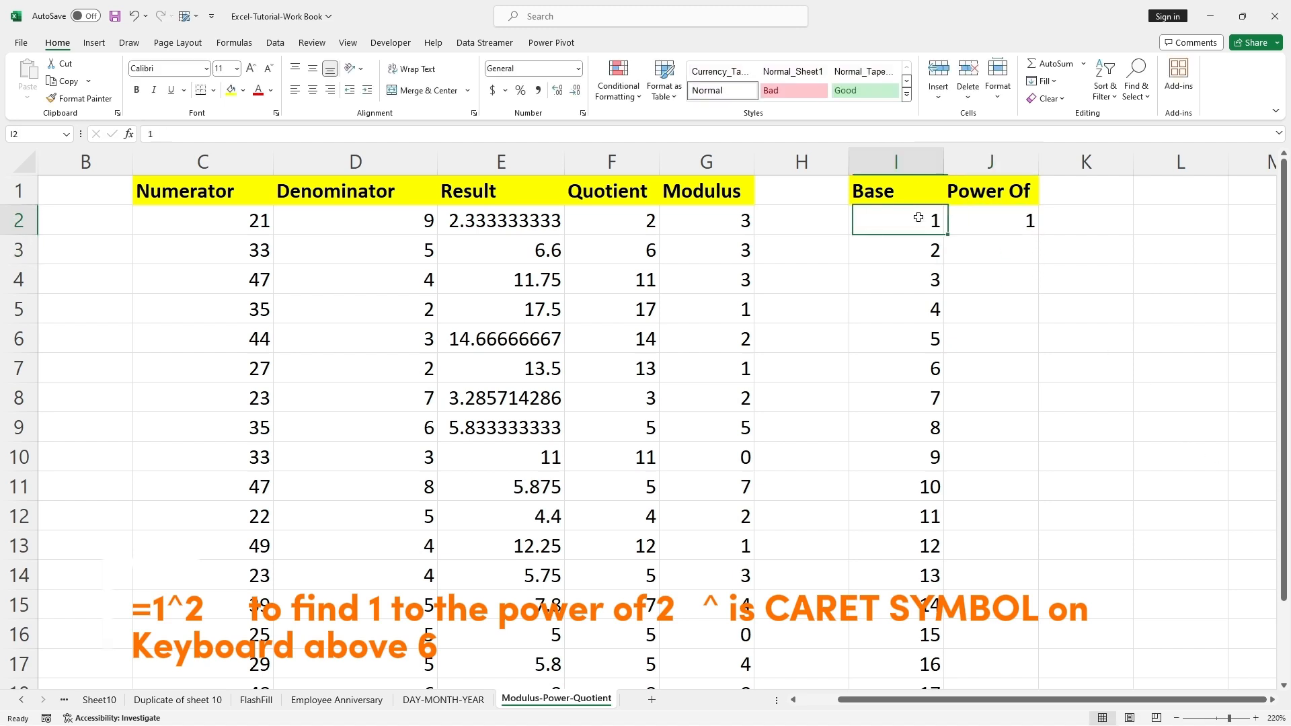
left_click(1020, 224)
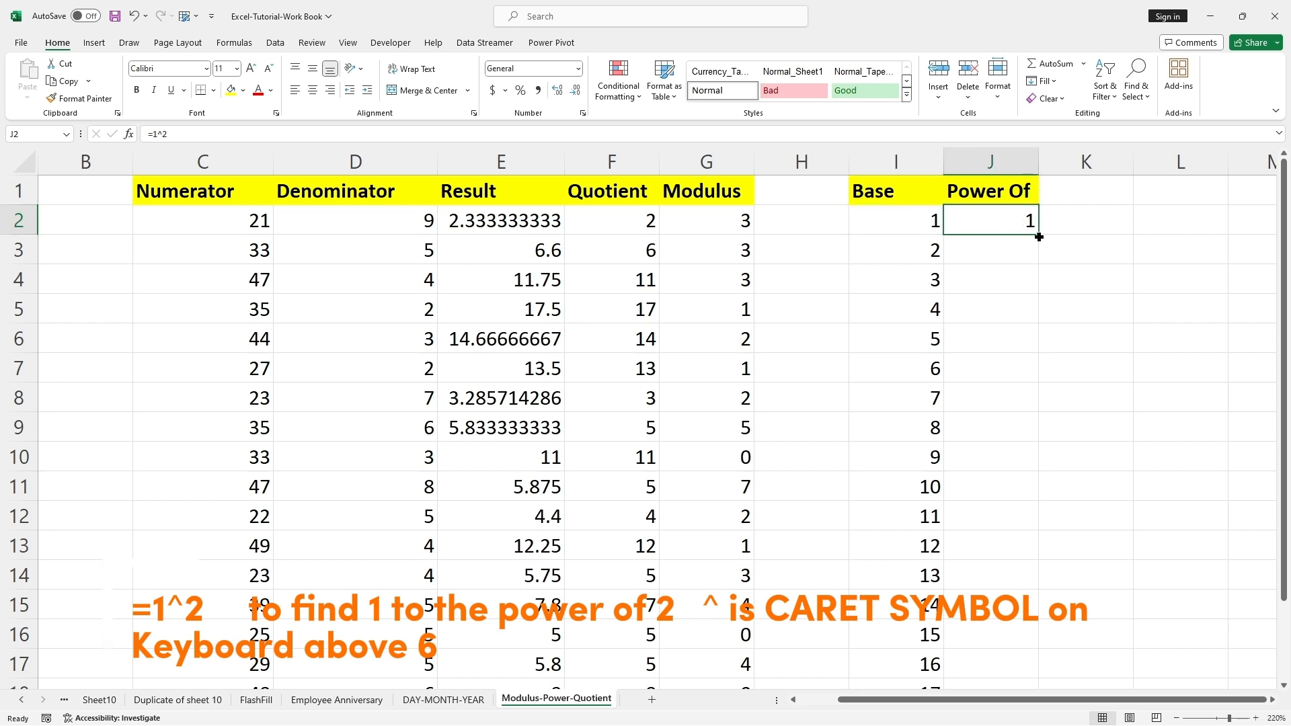
left_click_drag(1039, 237, 1040, 435)
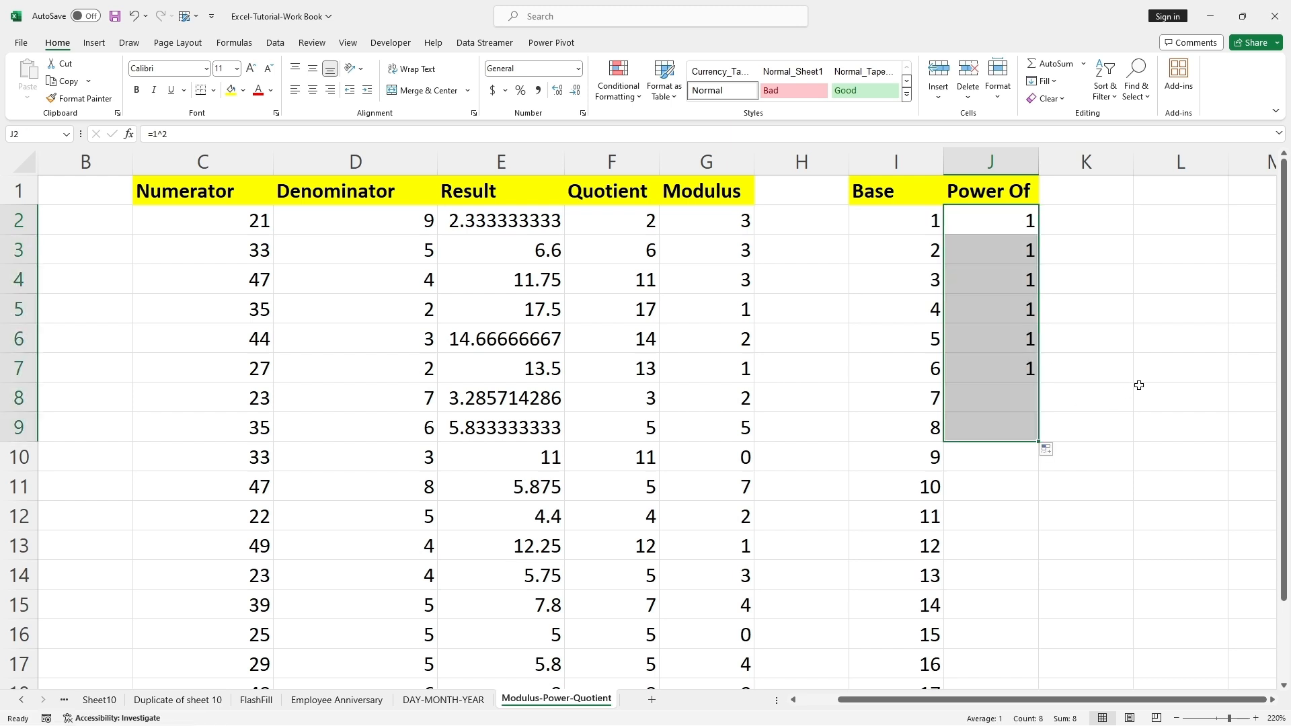
- Compare J2 with its base cell I2, and clear the trial power formulas from J2:J9
left_click(1012, 223)
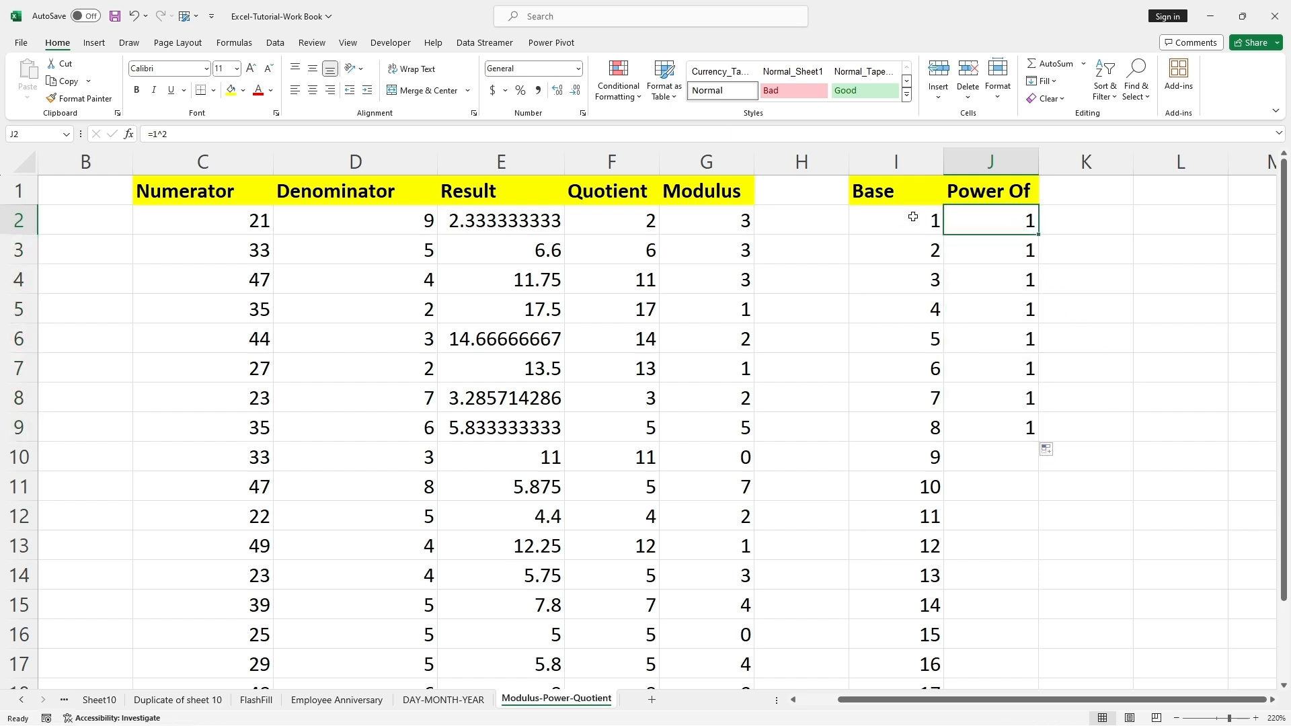
left_click(909, 220)
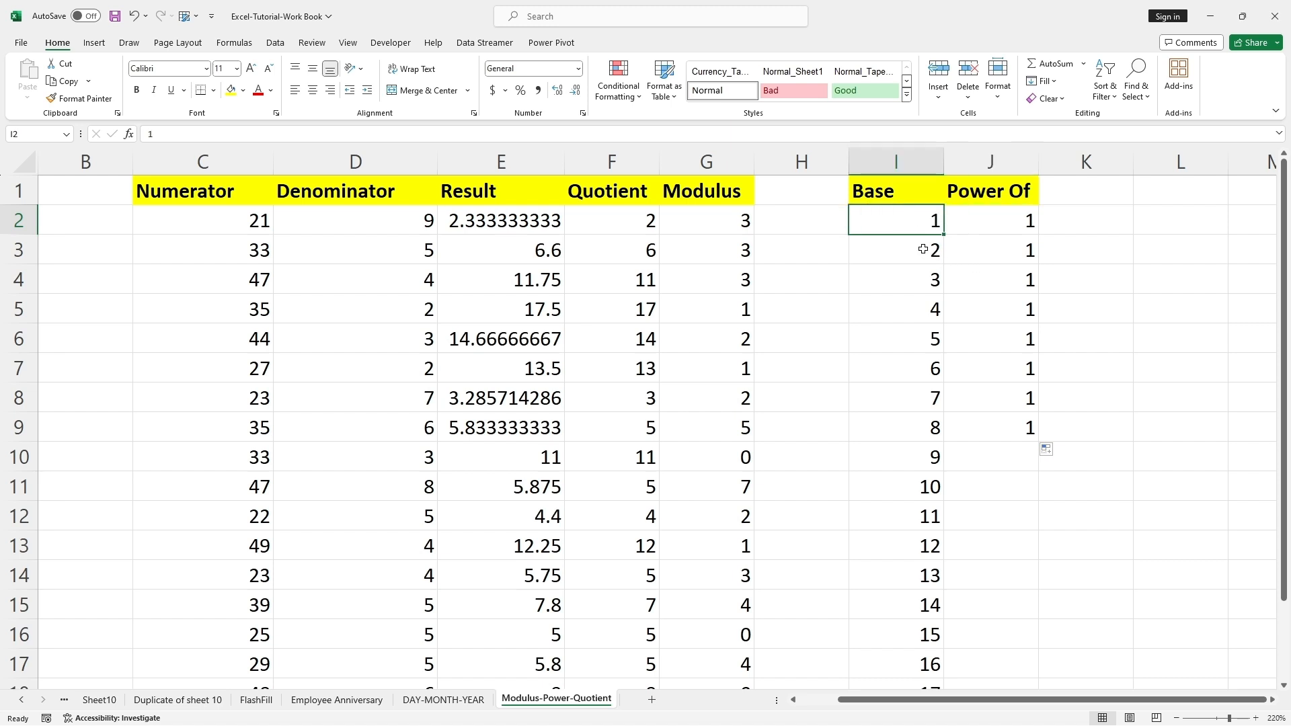
left_click_drag(988, 220, 1047, 421)
key("Delete")
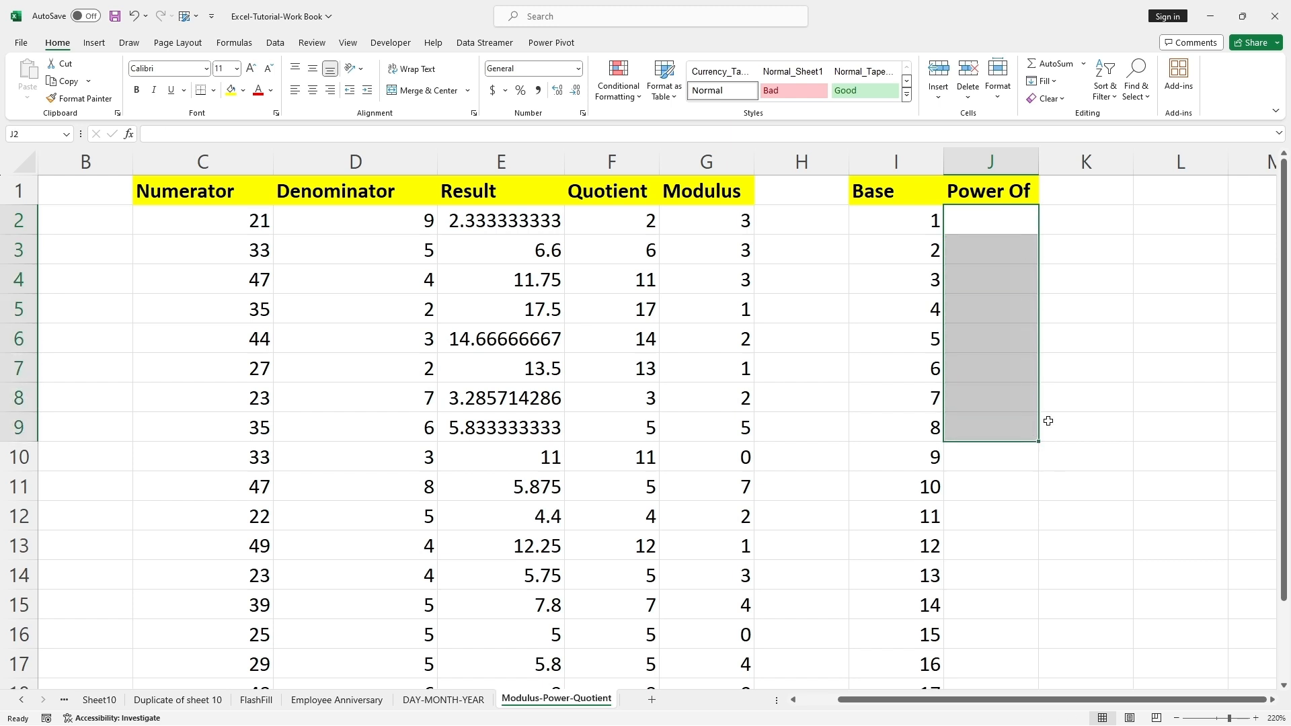
- Enter the formula =I2^2 in J2 to square the first base value by cell reference
left_click(969, 214)
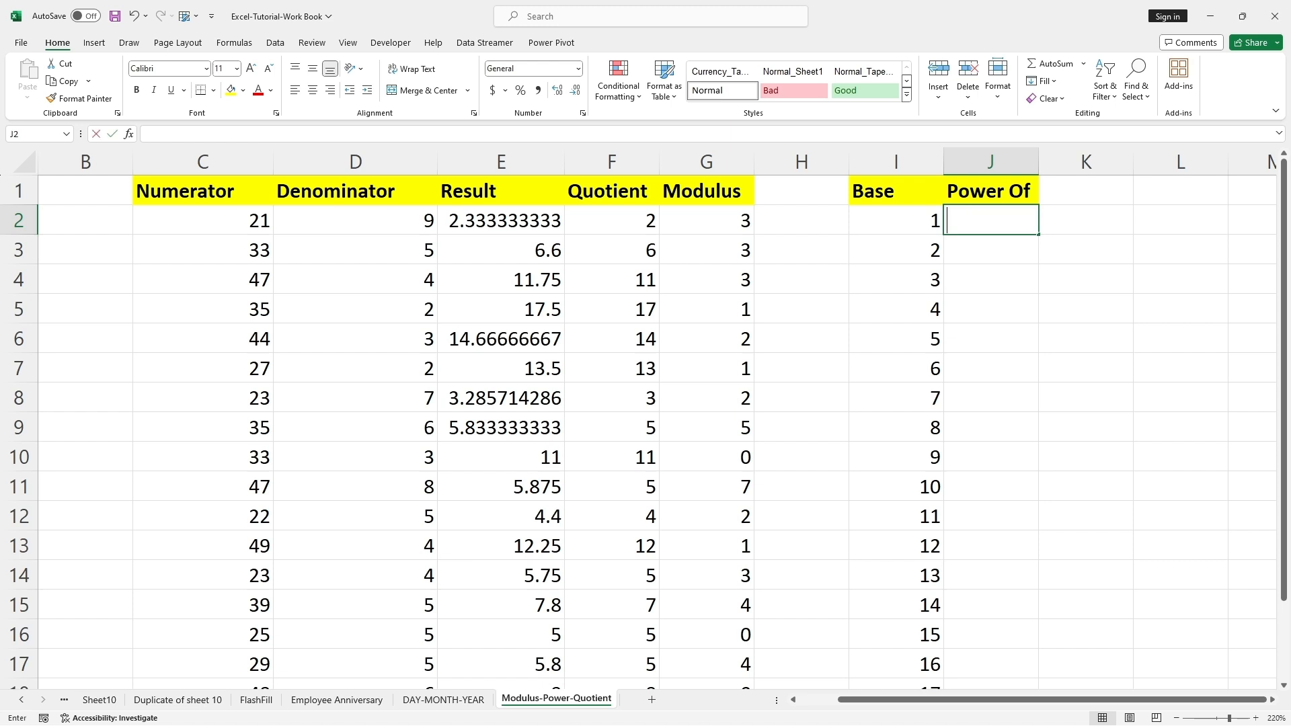
type("=")
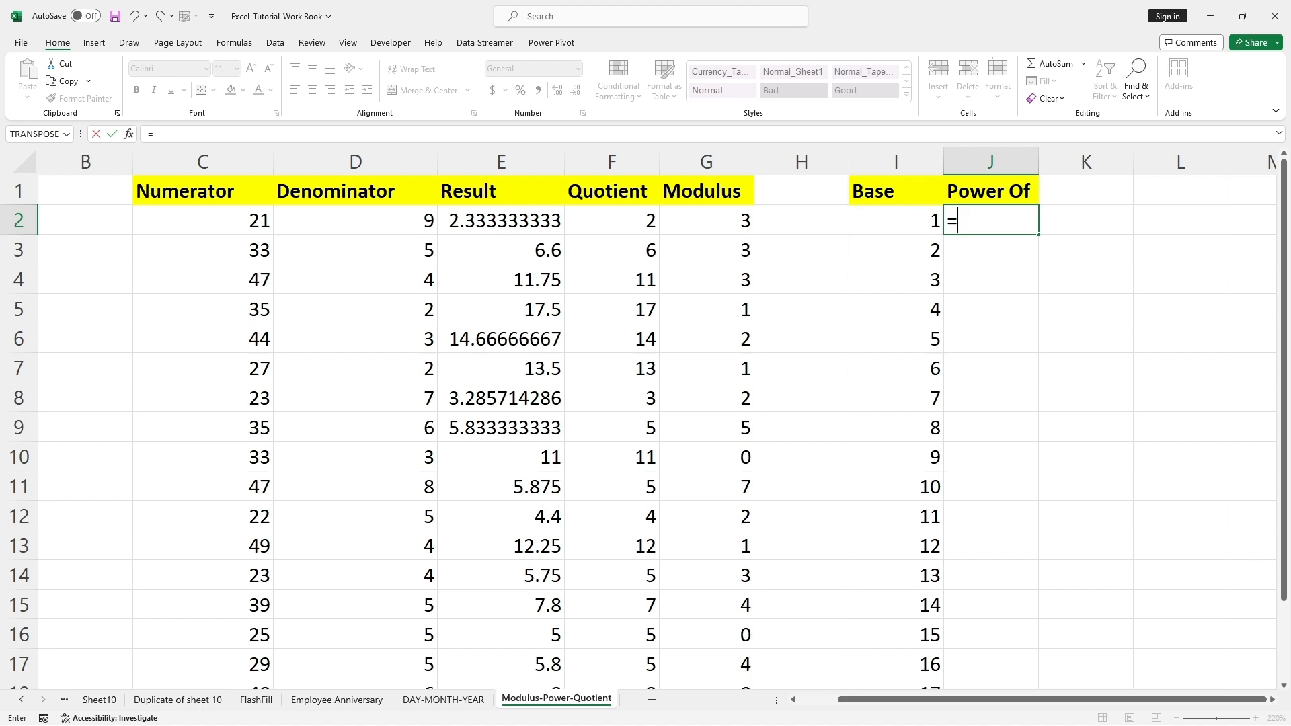
left_click(918, 219)
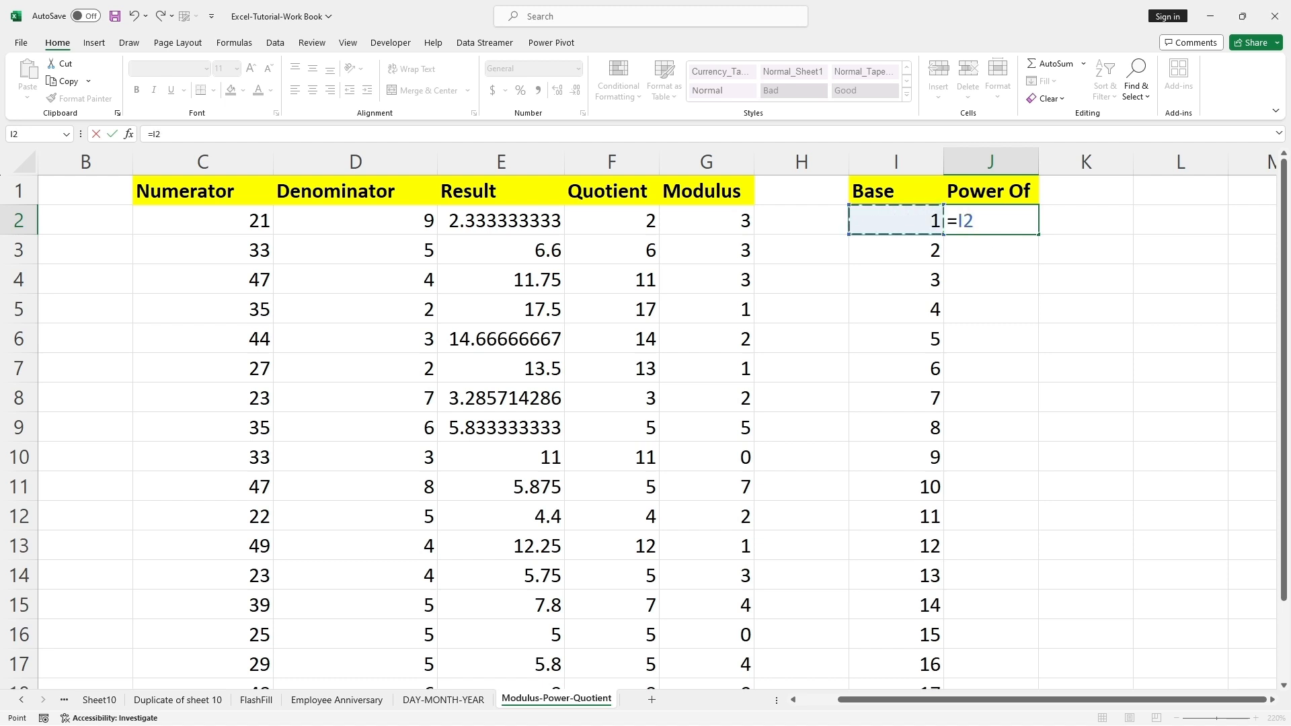
type("^2")
key("Return")
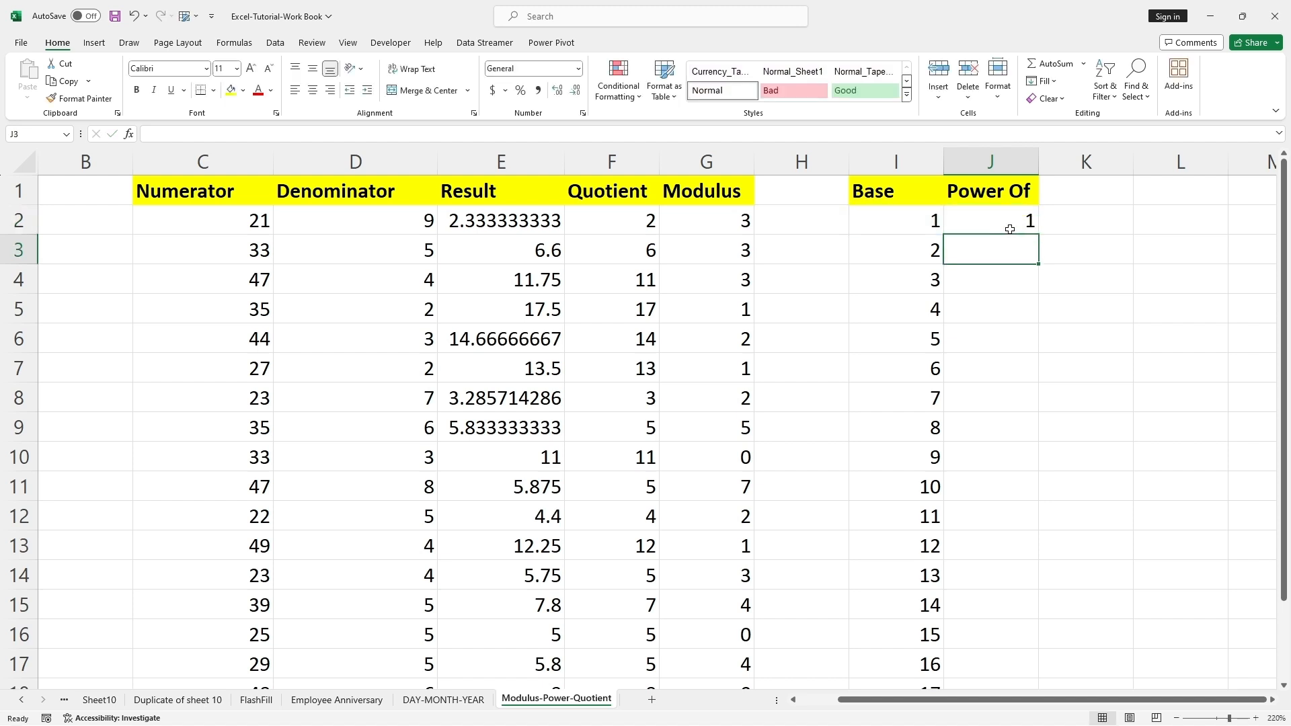
- Fill the squaring formula from J2 down the Power Of column to the last base row, J19
left_click(1010, 230)
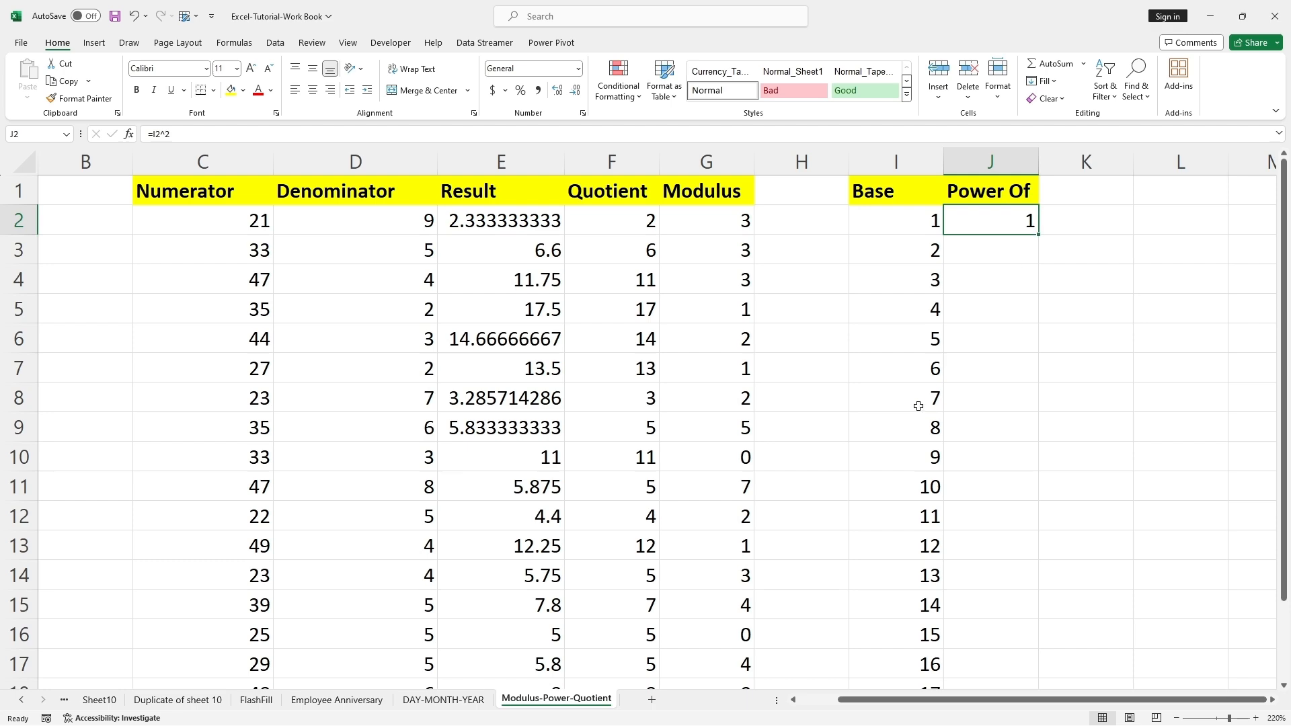
scroll(913, 395, "down", 3)
scroll(916, 426, "up", 3)
double_click(1039, 236)
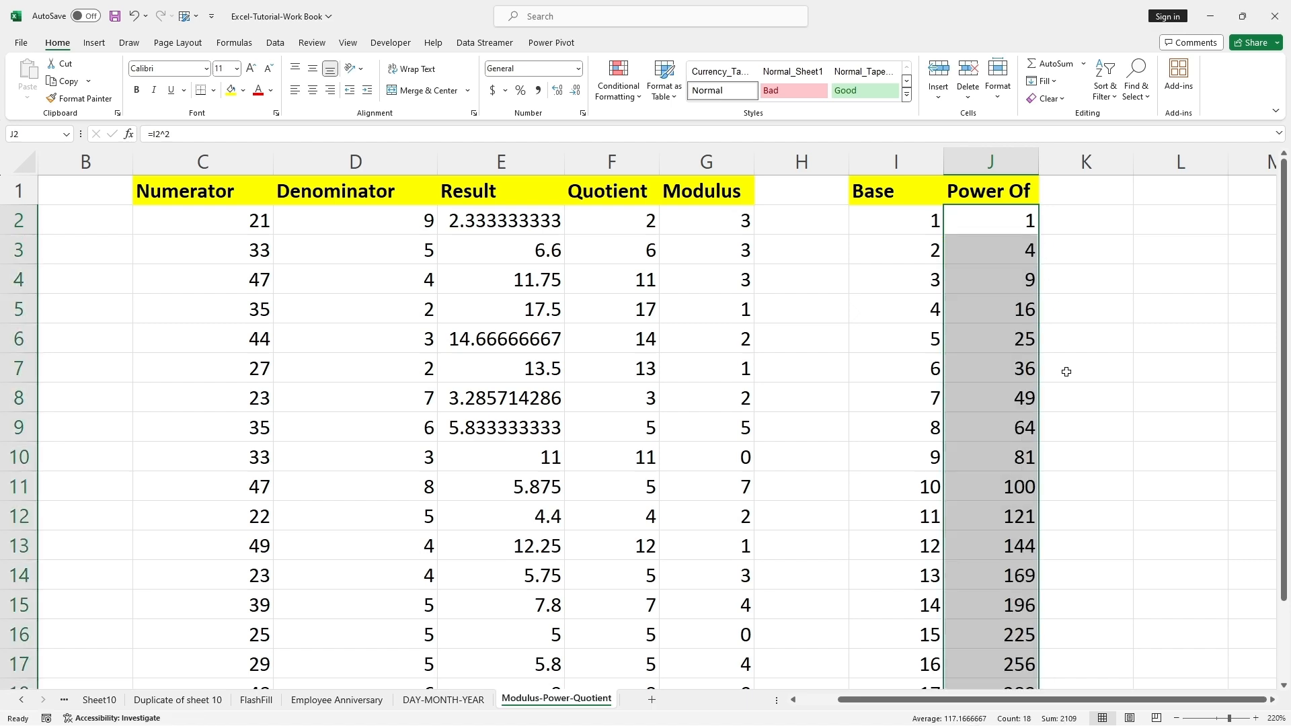
scroll(1066, 372, "down", 2)
scroll(1066, 372, "up", 2)
- Check the Base and Power Of cells in rows 2 to 5 against each other
left_click(911, 220)
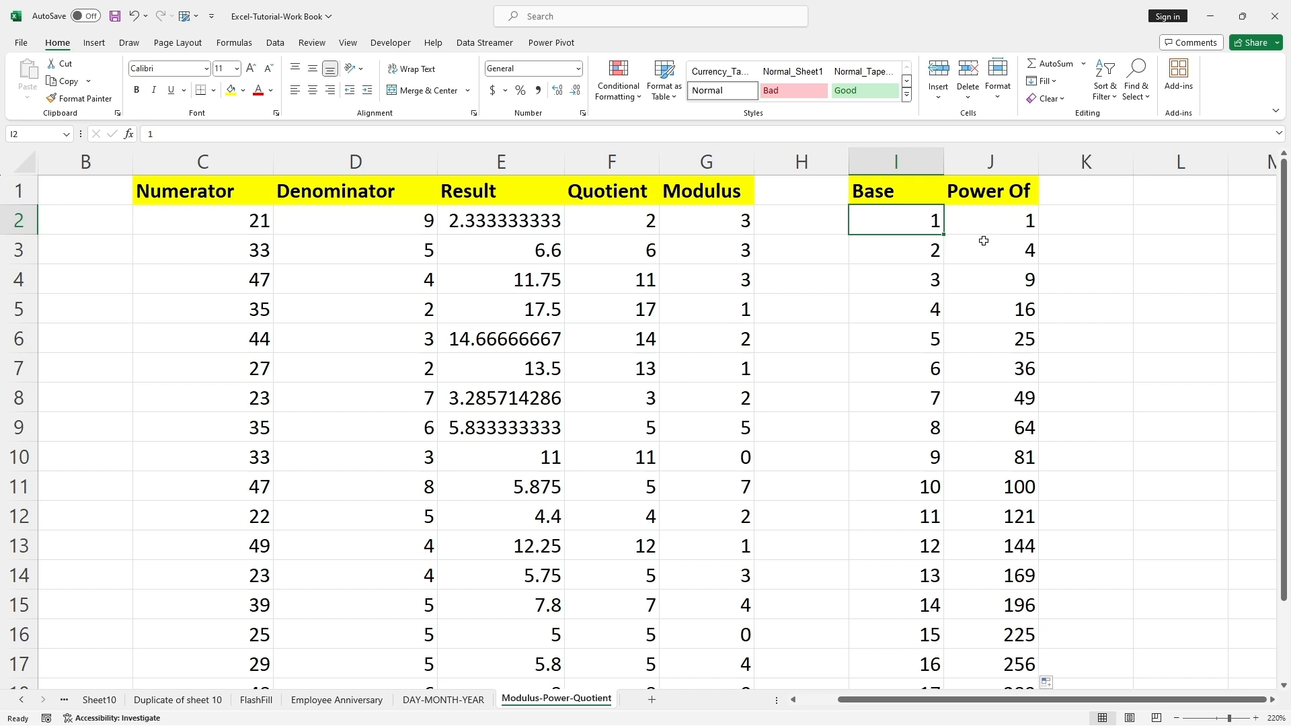
left_click(919, 251)
left_click(1031, 252)
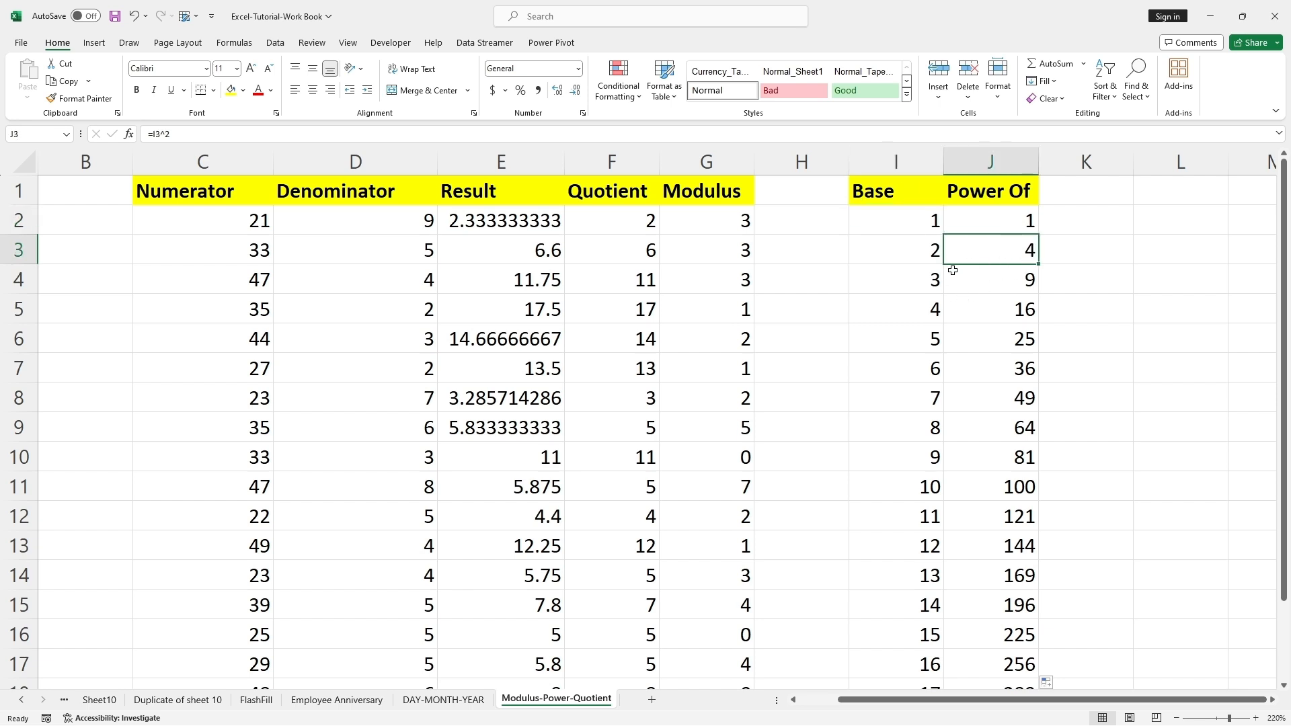
left_click(933, 276)
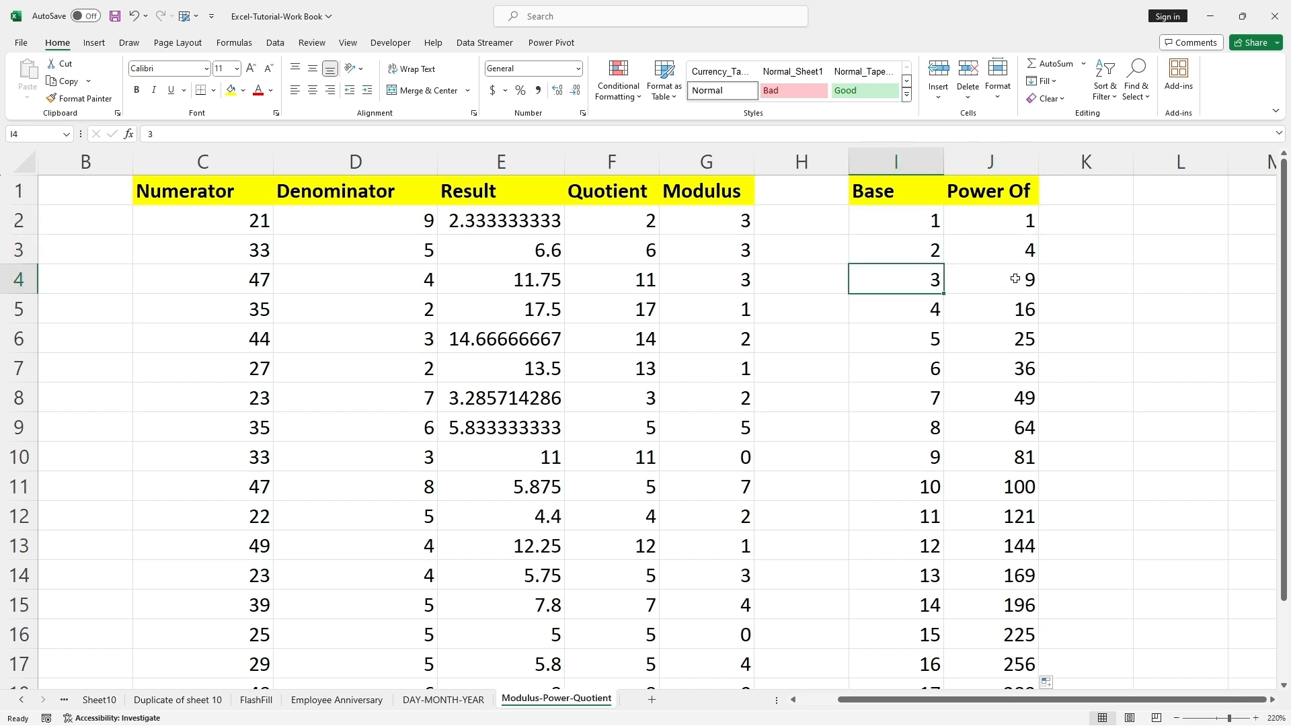
left_click(1014, 279)
left_click(924, 309)
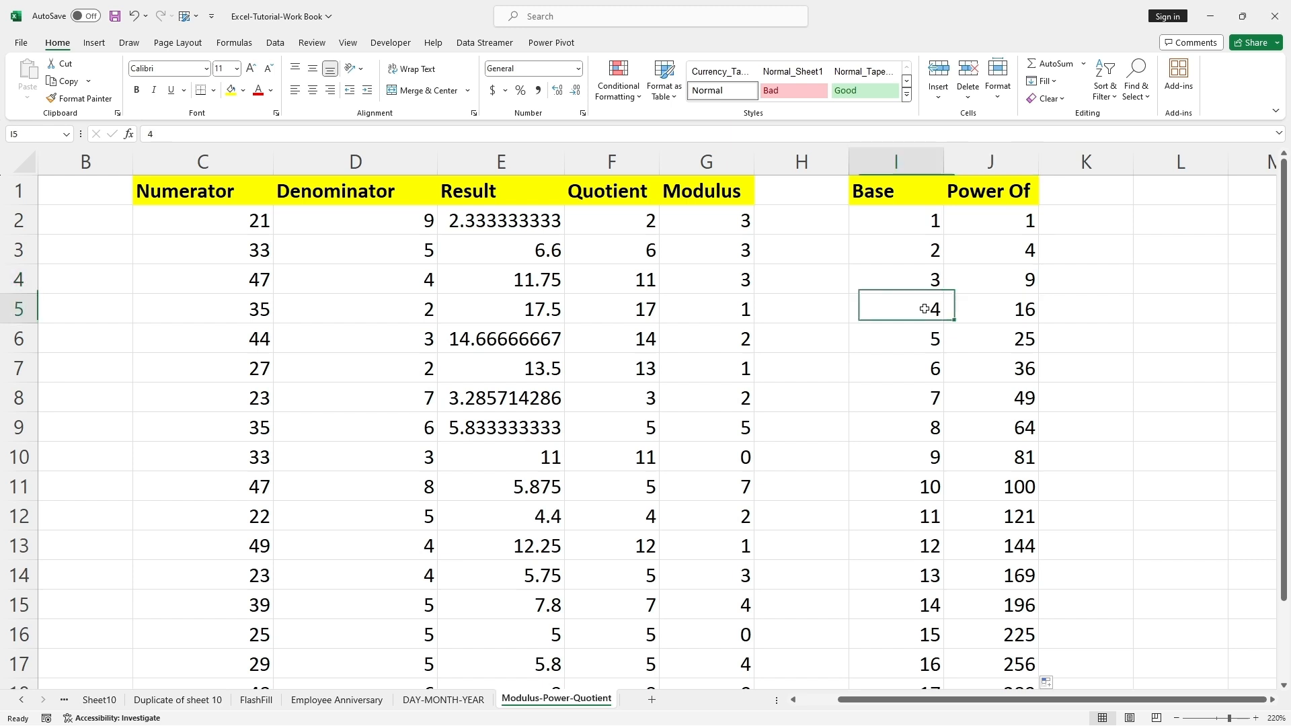
left_click(1017, 308)
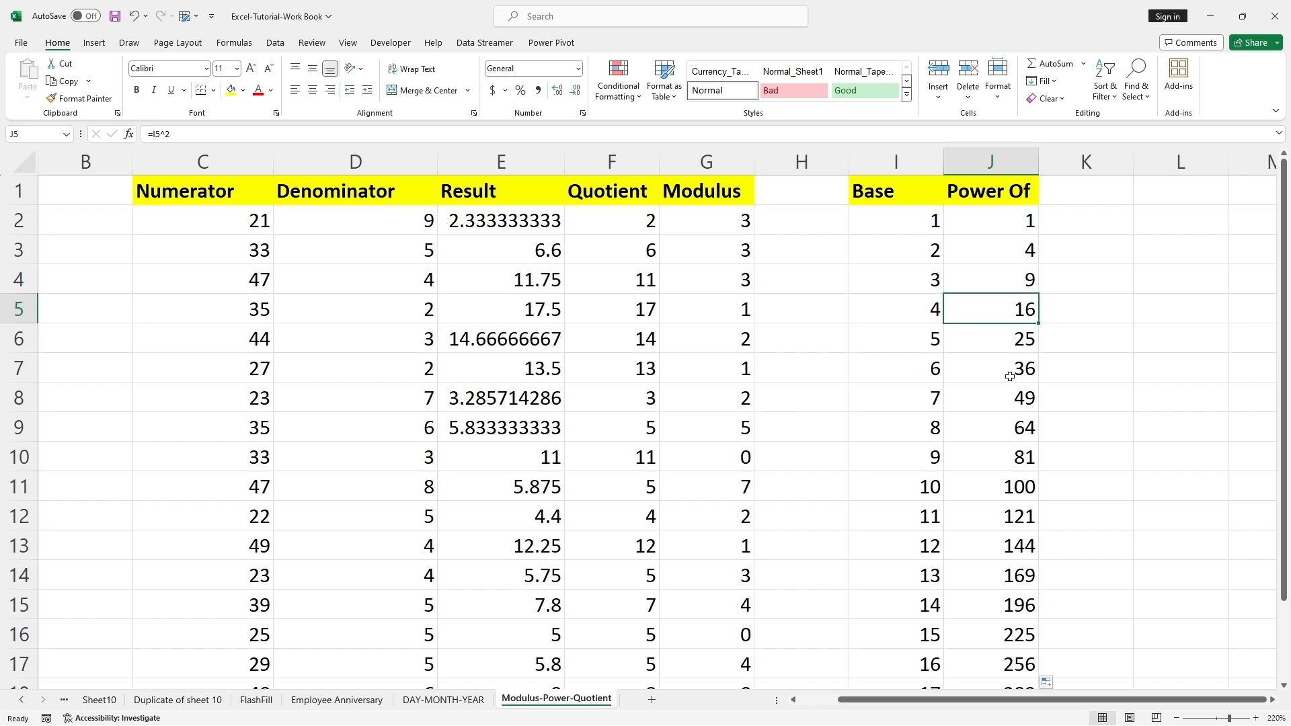
- Copy the first Base column with its header, I1:I19, to column L starting at L1
key("Right")
key("Right")
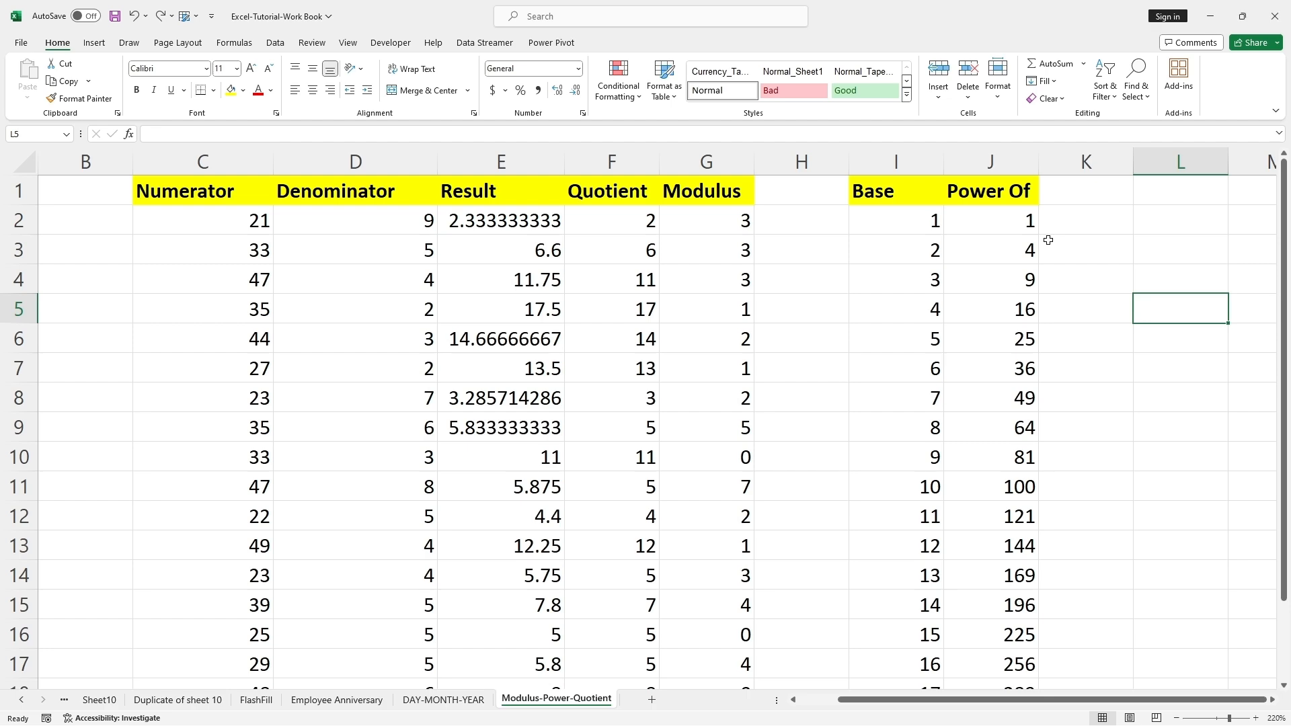
left_click_drag(886, 190, 916, 661)
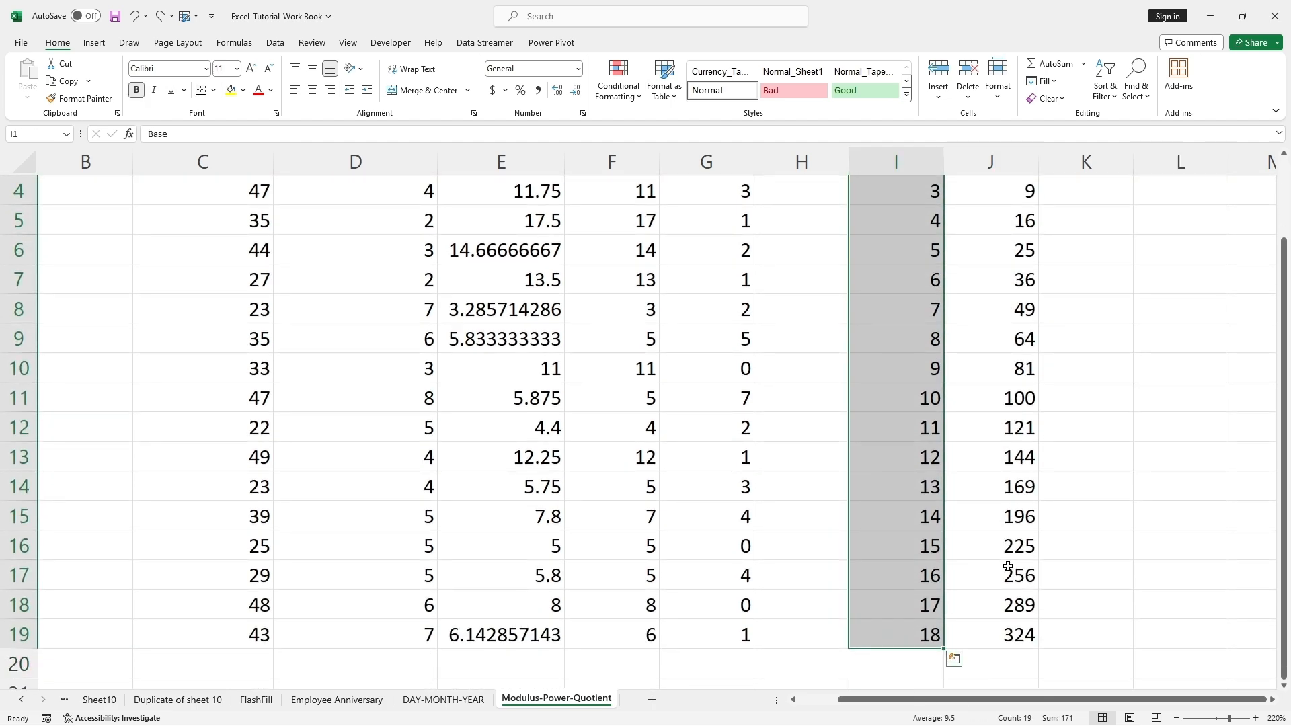
key("ctrl+c")
scroll(1049, 531, "up", 1)
left_click(1169, 191)
key("ctrl+v")
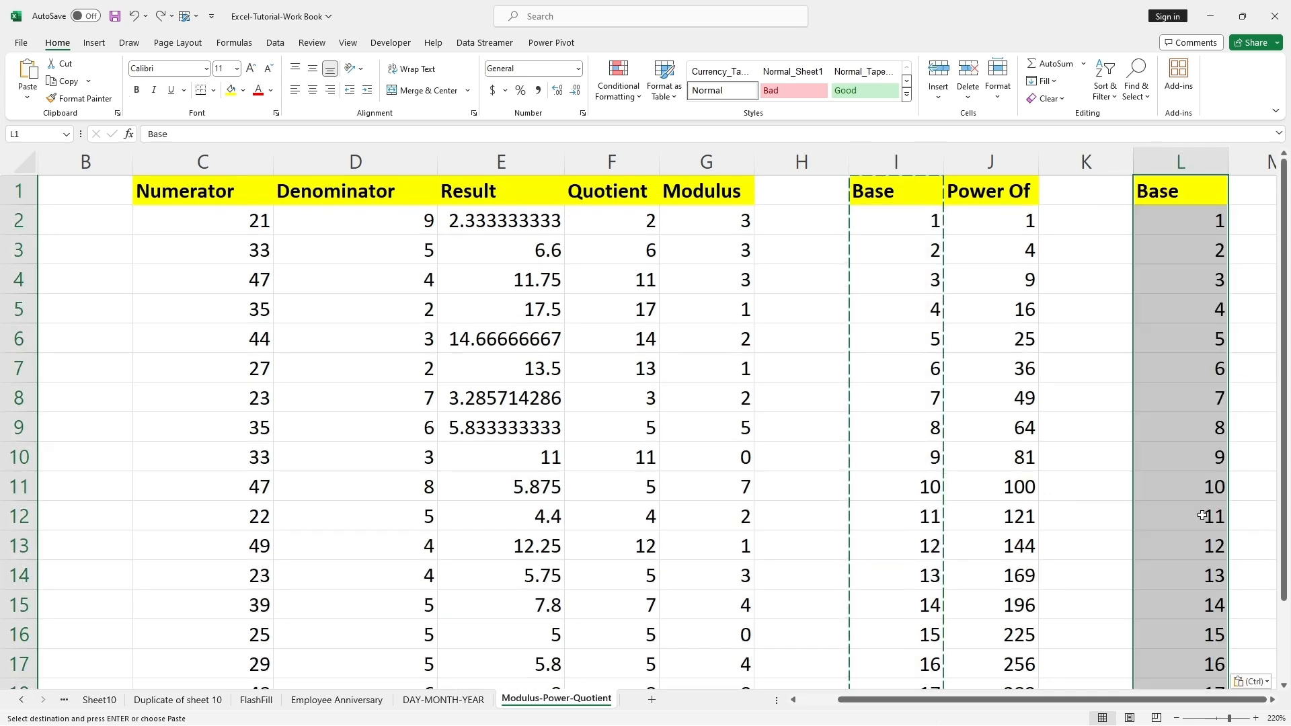
- Add the header Power Of in M1 beside the copied Base column
scroll(1276, 702, "right", 4)
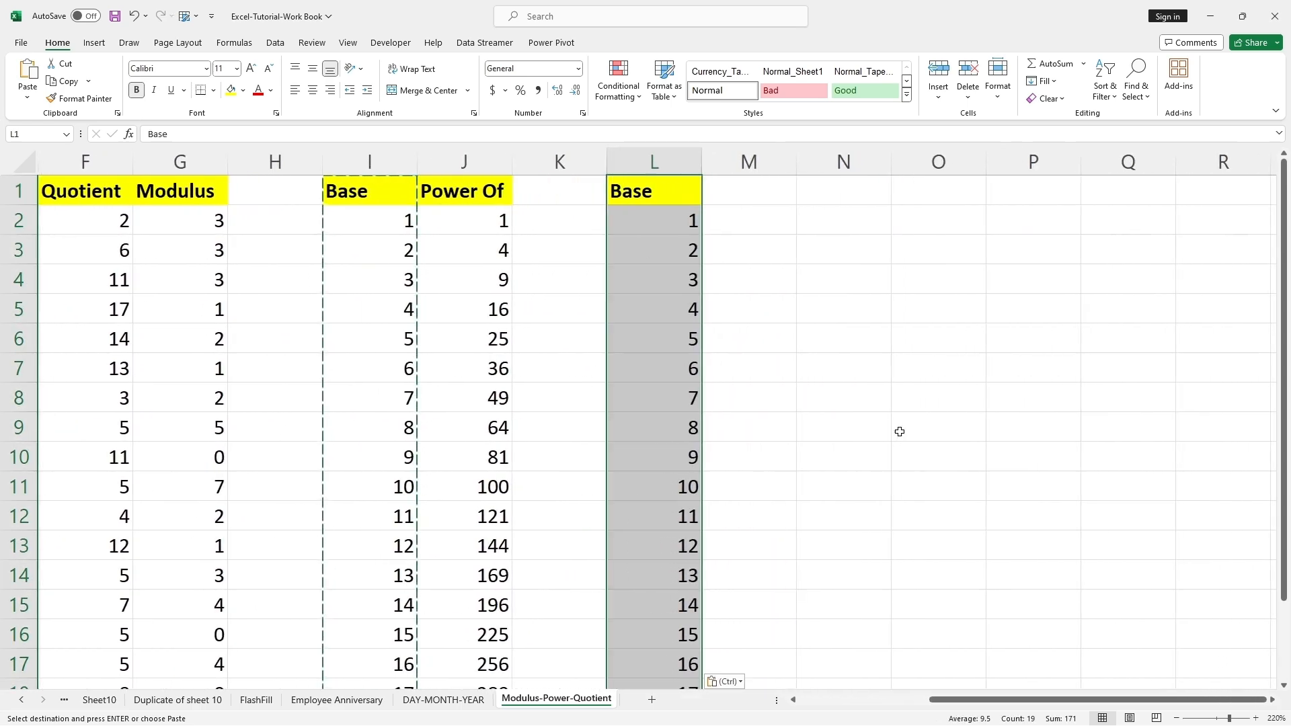
left_click(899, 430)
left_click(755, 194)
double_click(756, 194)
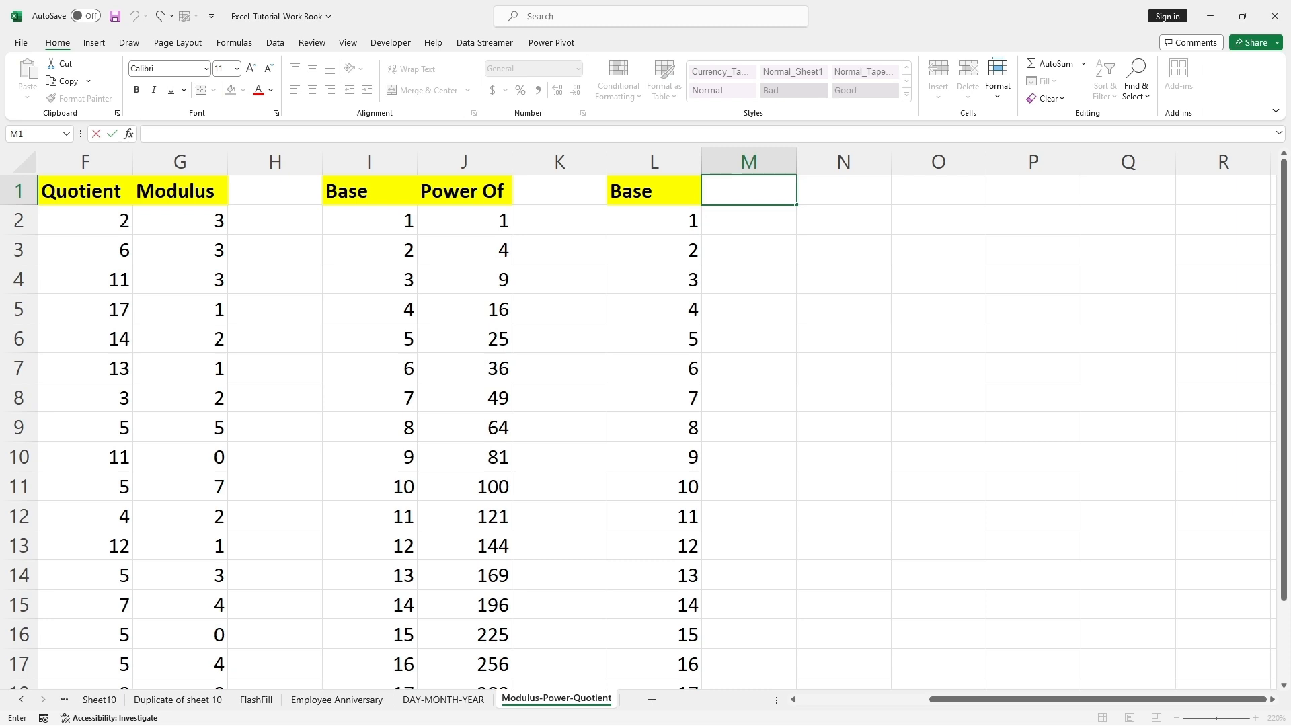
type("Power Of")
left_click(780, 288)
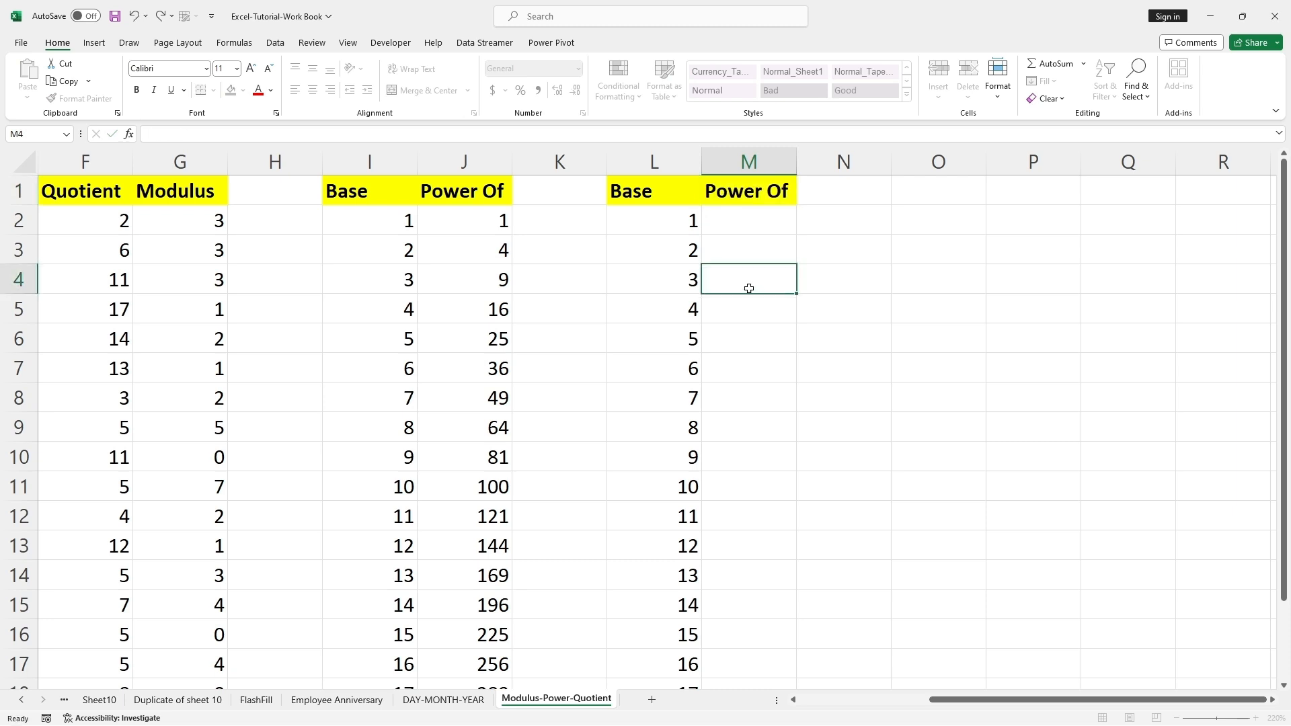
- Enter 4 in M2 as the exponent for the first base value in column L
left_click(755, 218)
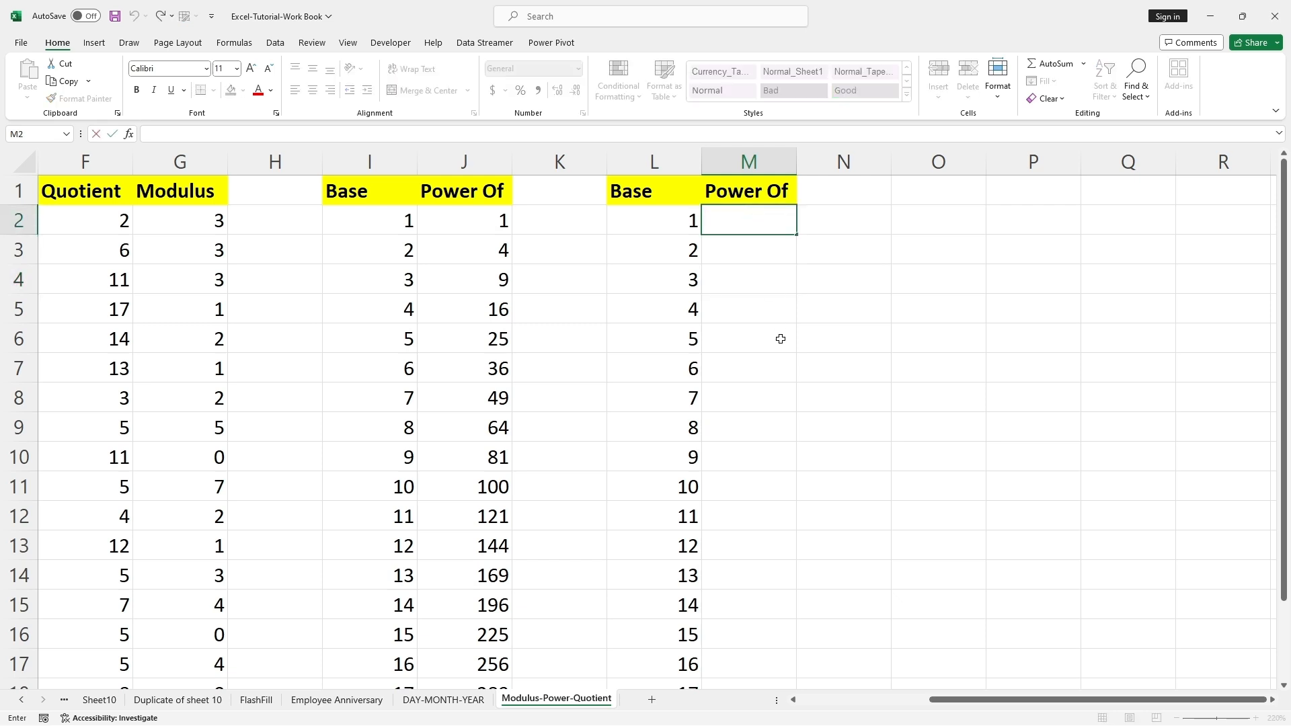
type("2")
key("BackSpace")
type("4")
left_click(773, 369)
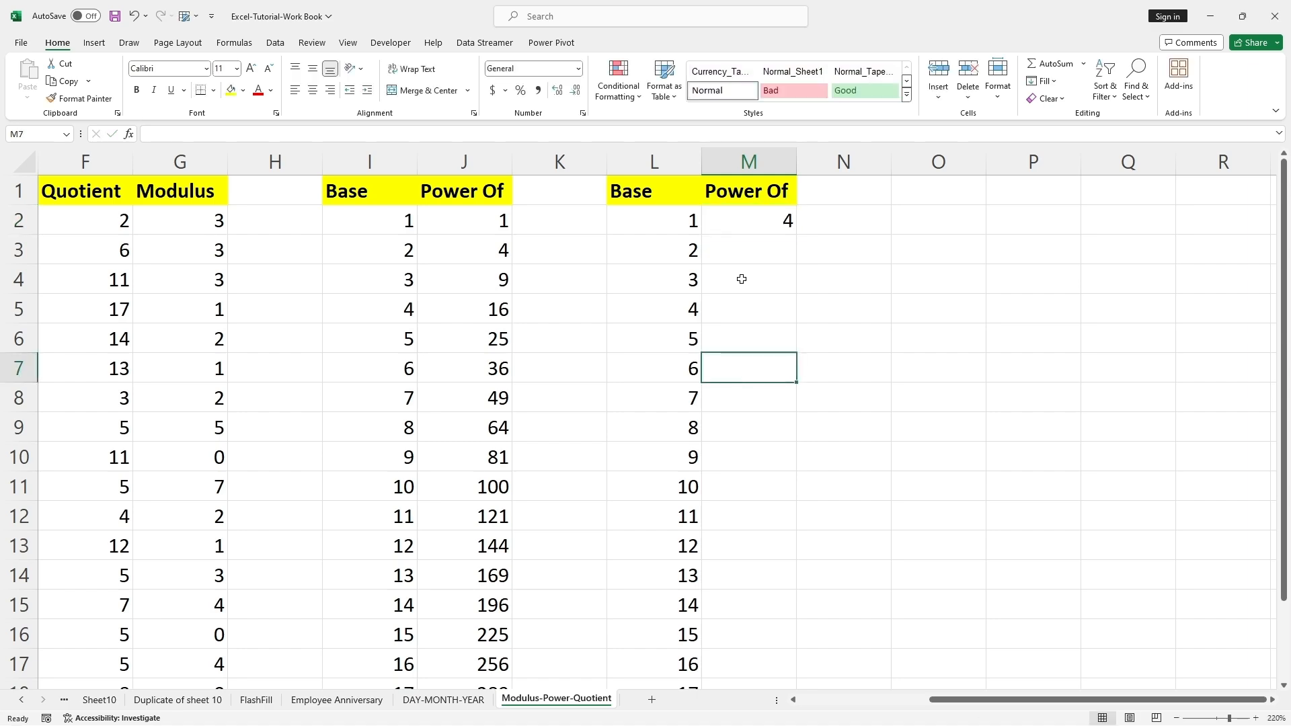
- Fill the exponent from M2 down the Power Of column to the last base row, M19
left_click(772, 220)
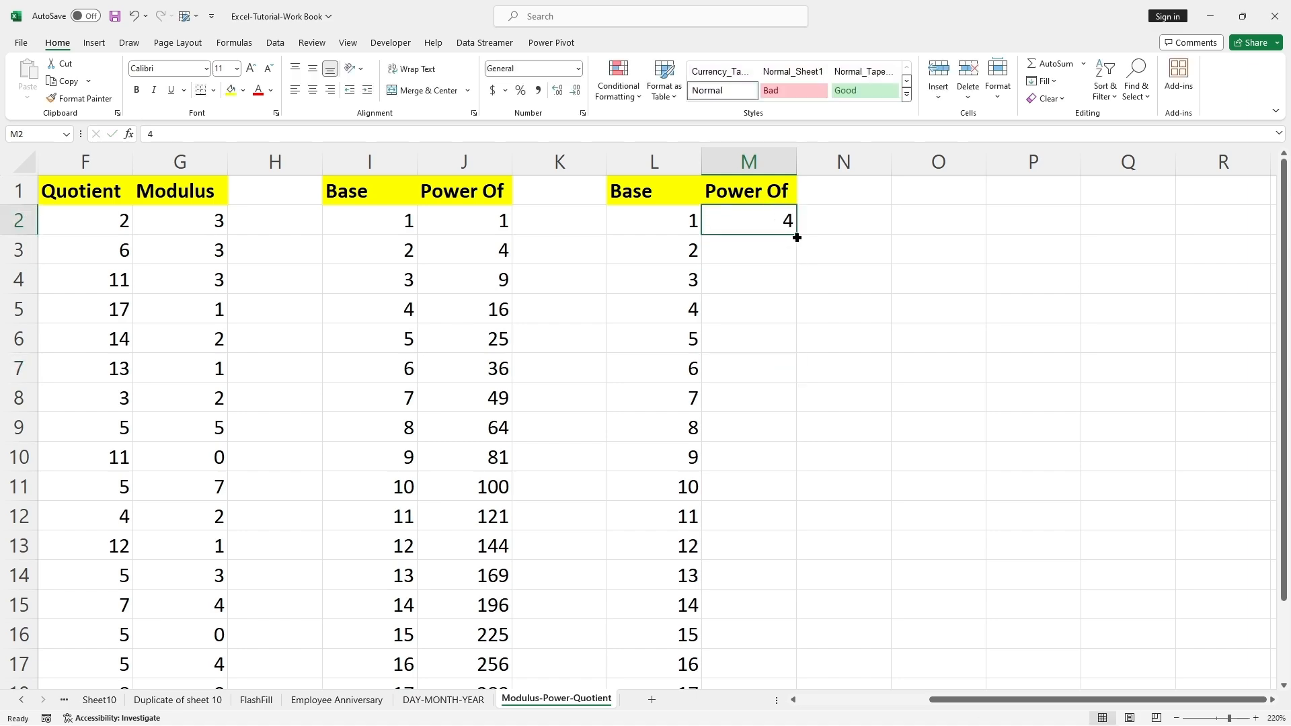
double_click(797, 237)
scroll(845, 396, "down", 4)
scroll(847, 397, "up", 4)
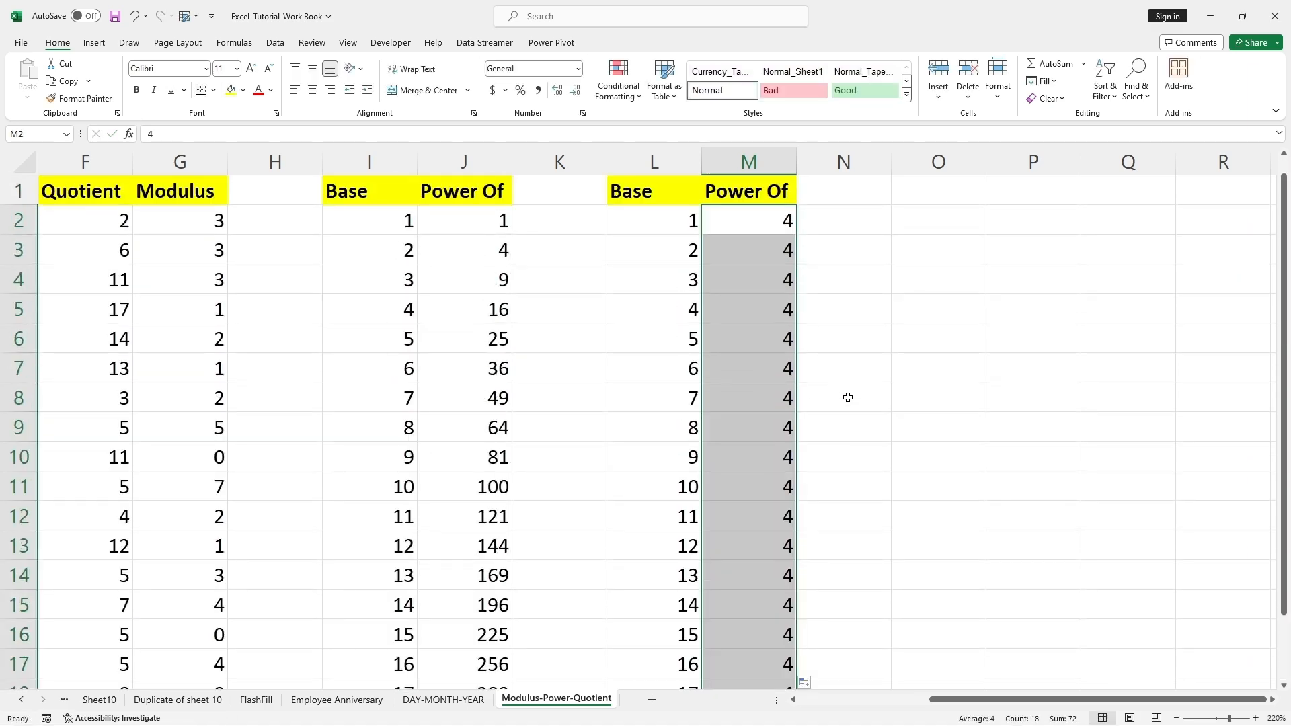
scroll(699, 293, "down", 3)
scroll(701, 295, "up", 3)
- Add the header Result in N1 next to the new Power Of column
left_click(666, 222)
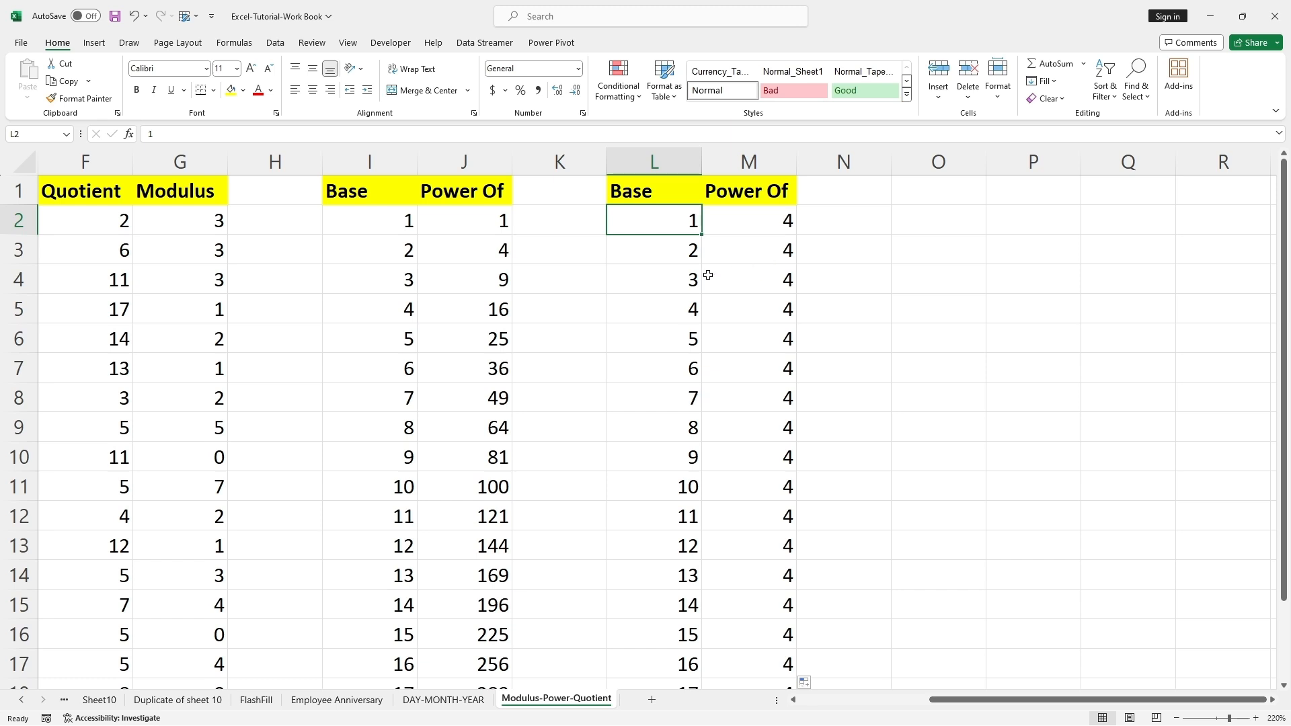
left_click(833, 189)
type("Rs")
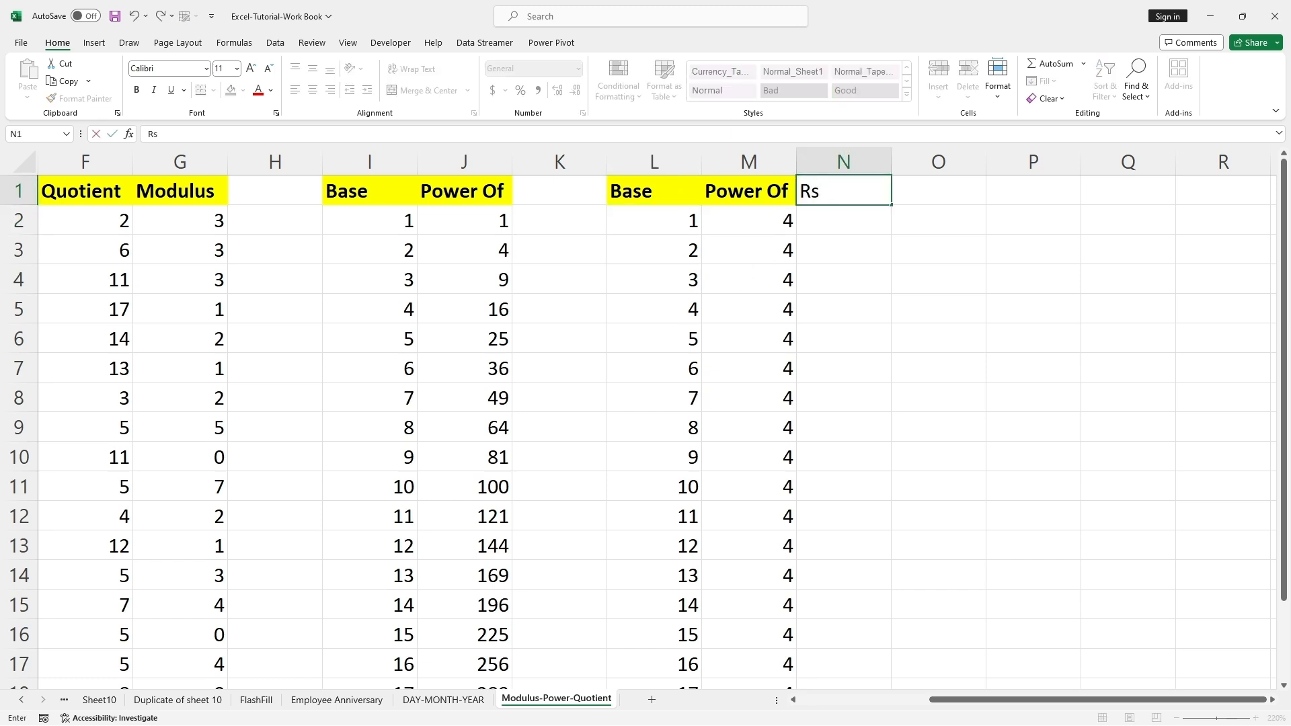
key("BackSpace")
type("Result")
key("Return")
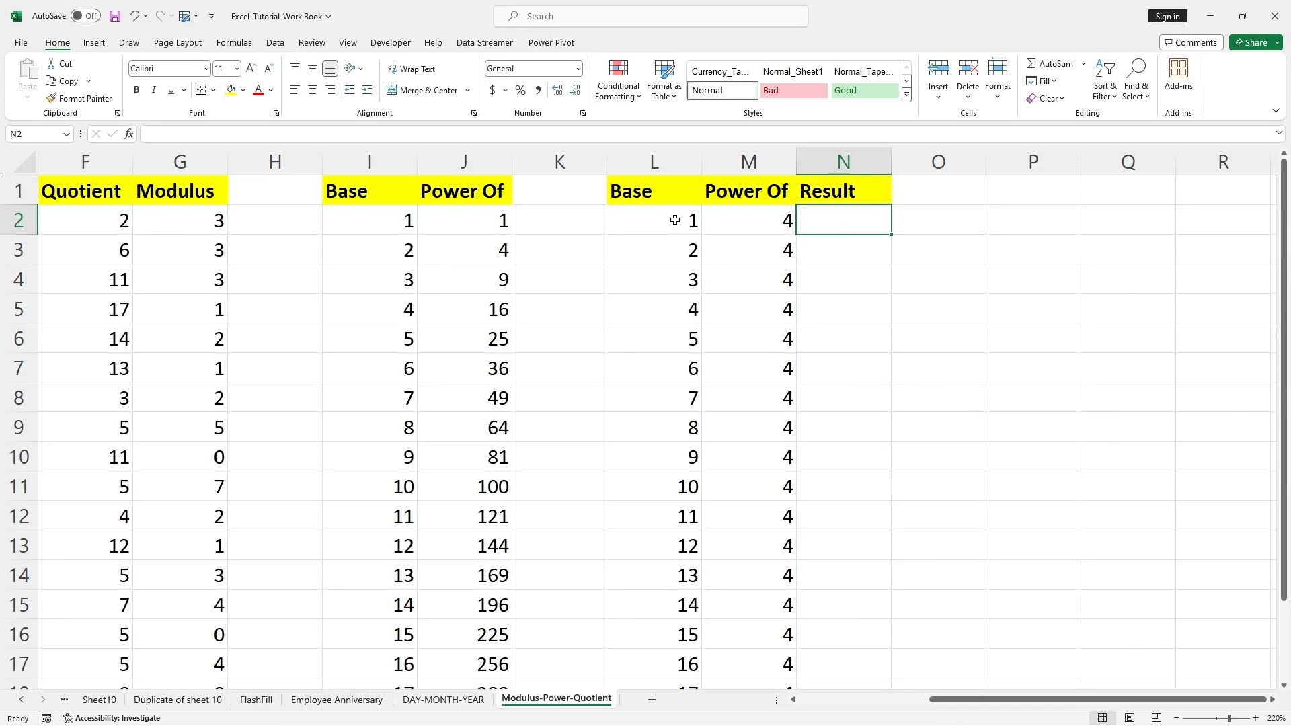
- Enter the formula =POWER(L2,M2) in N2 to raise the first base value to its exponent
left_click_drag(672, 221, 679, 639)
scroll(724, 528, "down", 3)
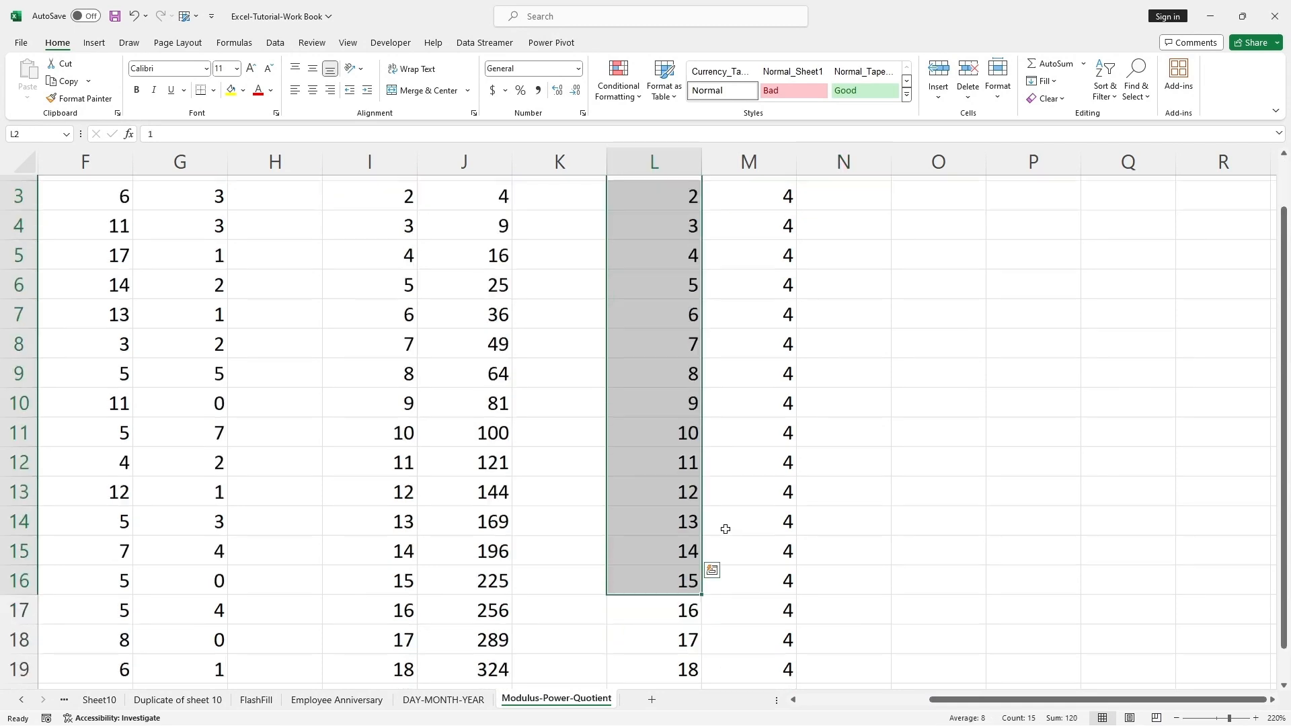
scroll(726, 528, "up", 3)
left_click(834, 222)
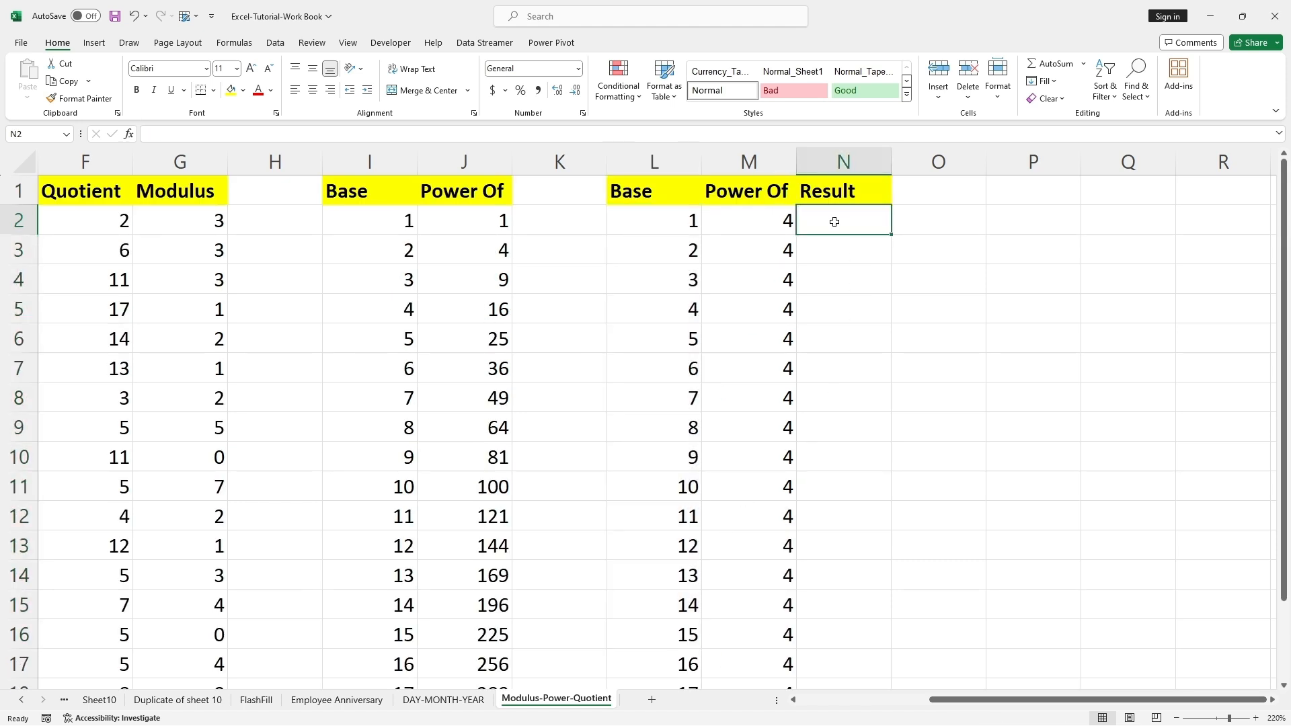
double_click(835, 222)
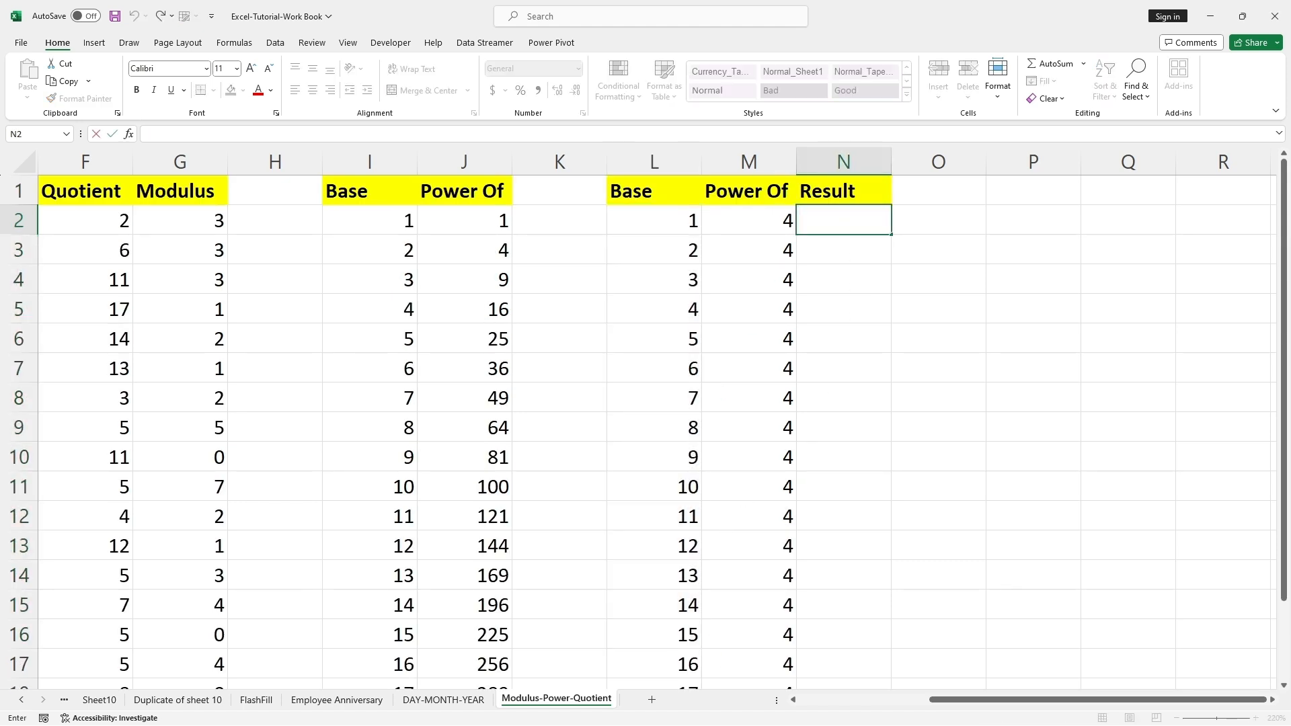
type("=")
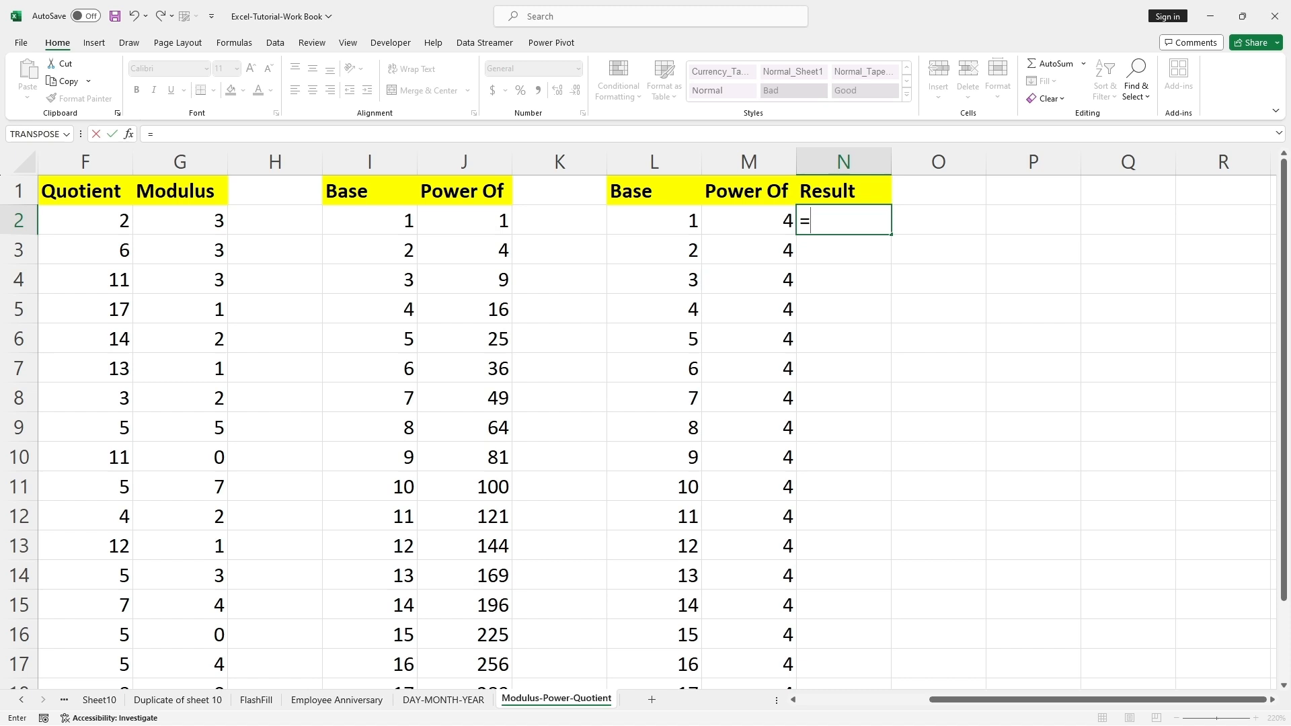
type("PO")
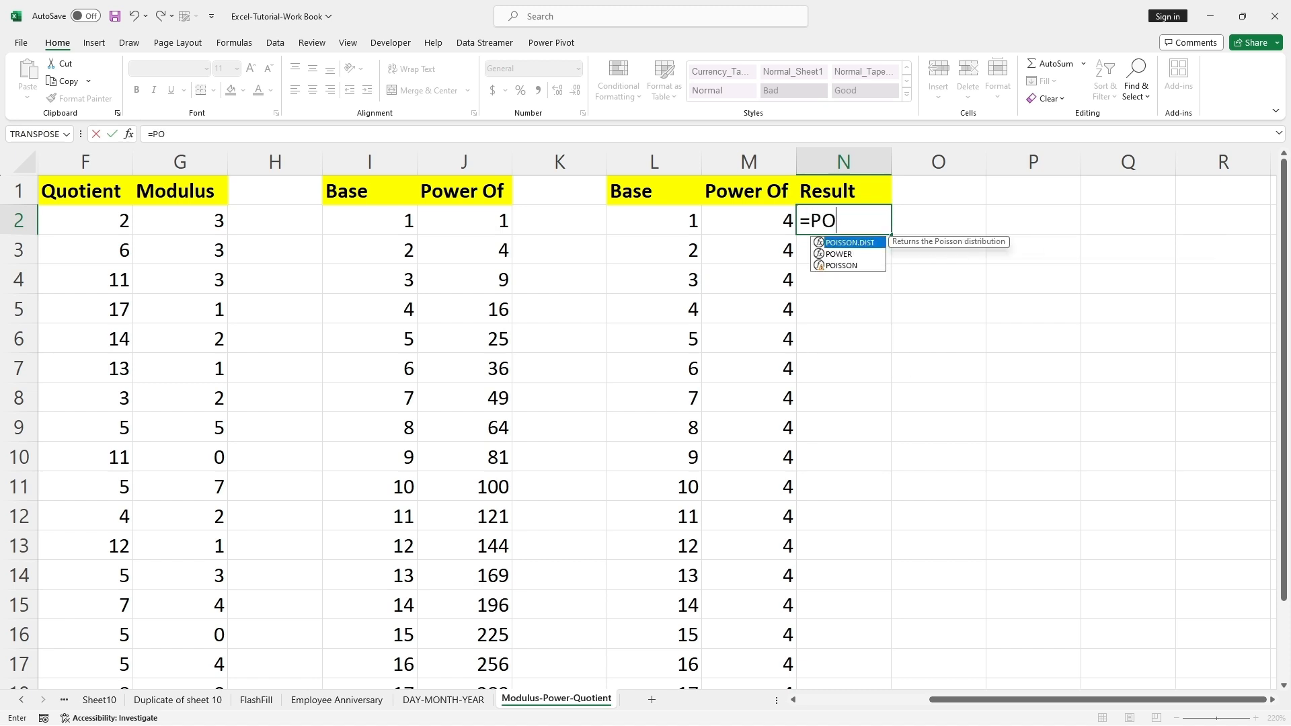
type("WER")
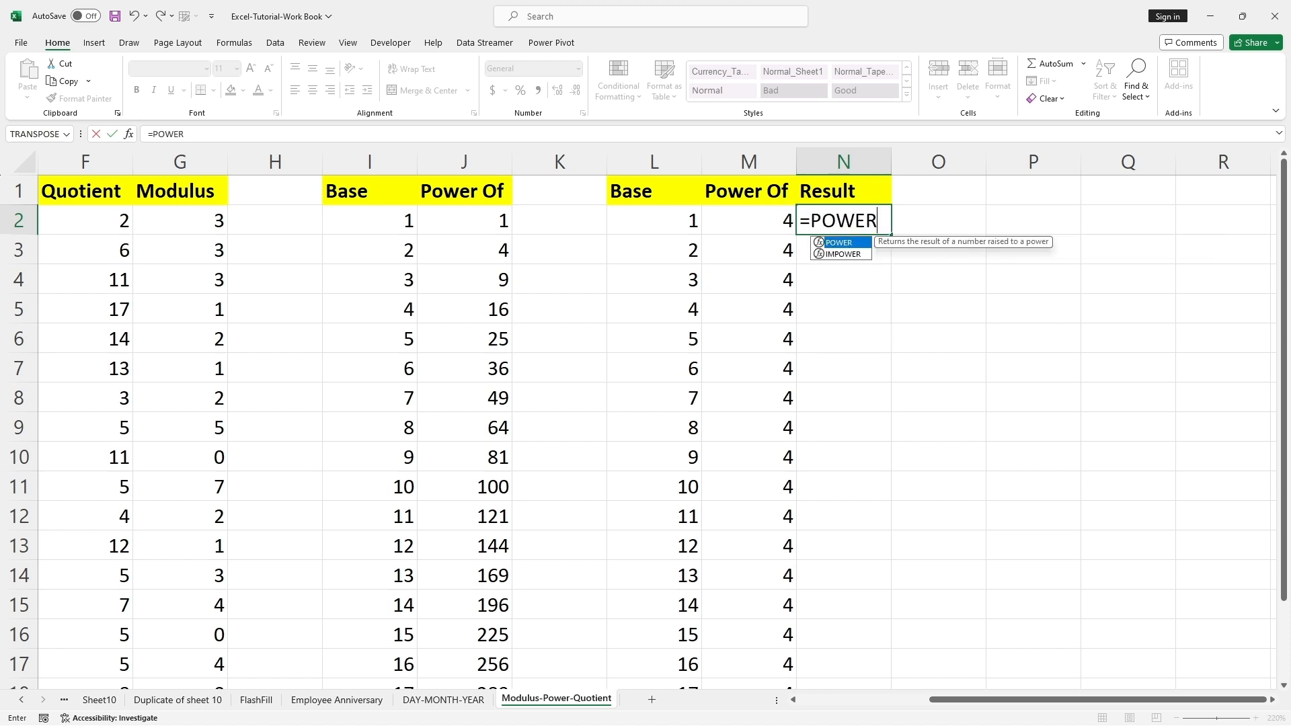
type("(")
left_click(651, 218)
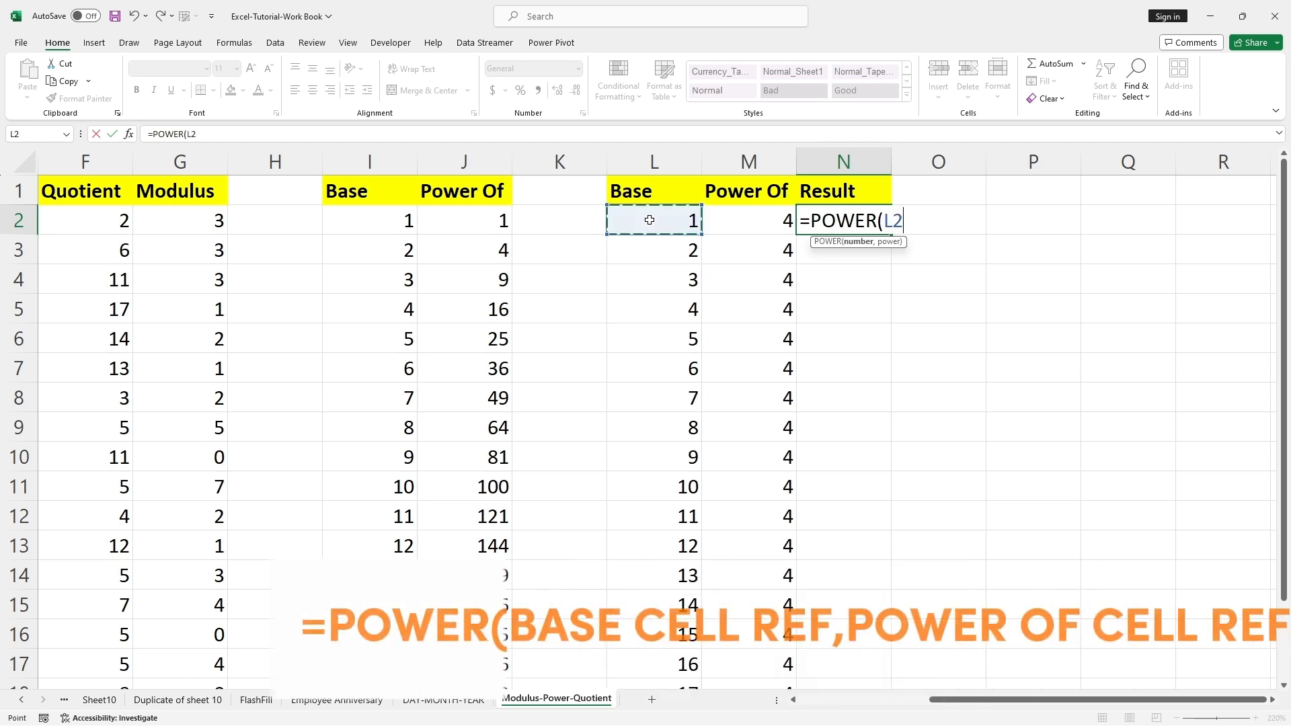
type(",")
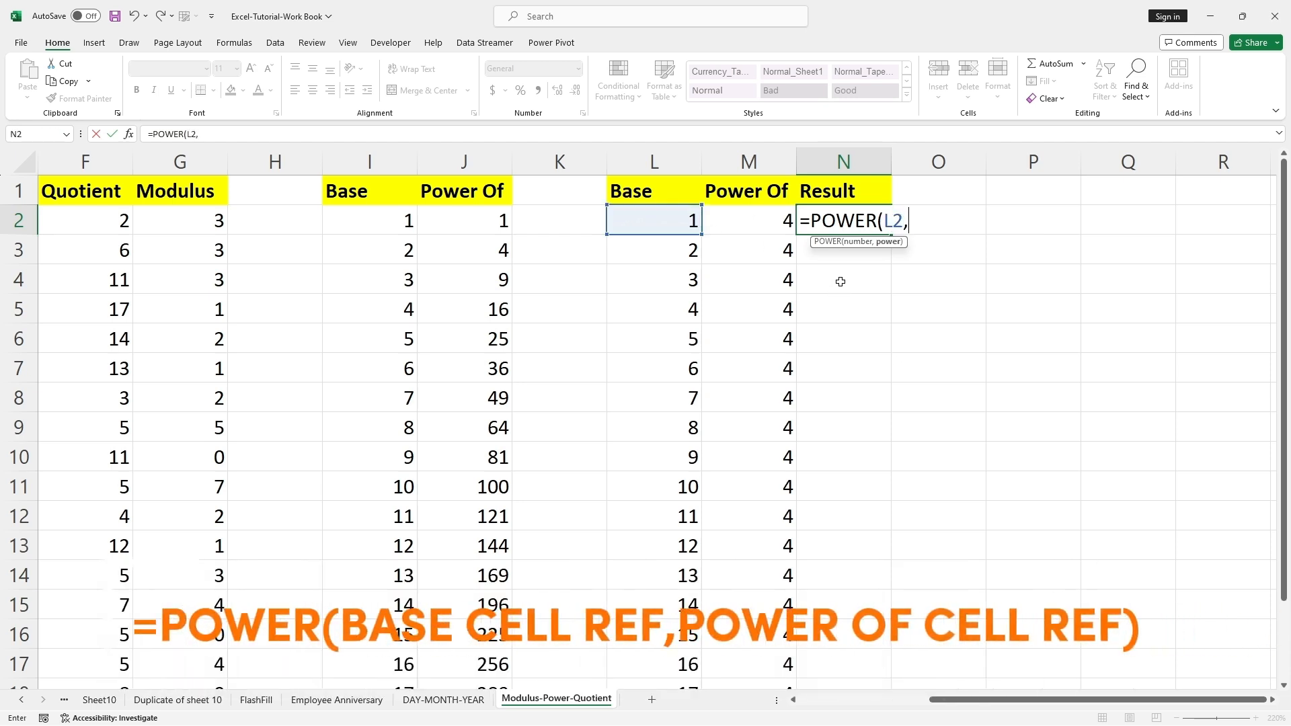
left_click(777, 226)
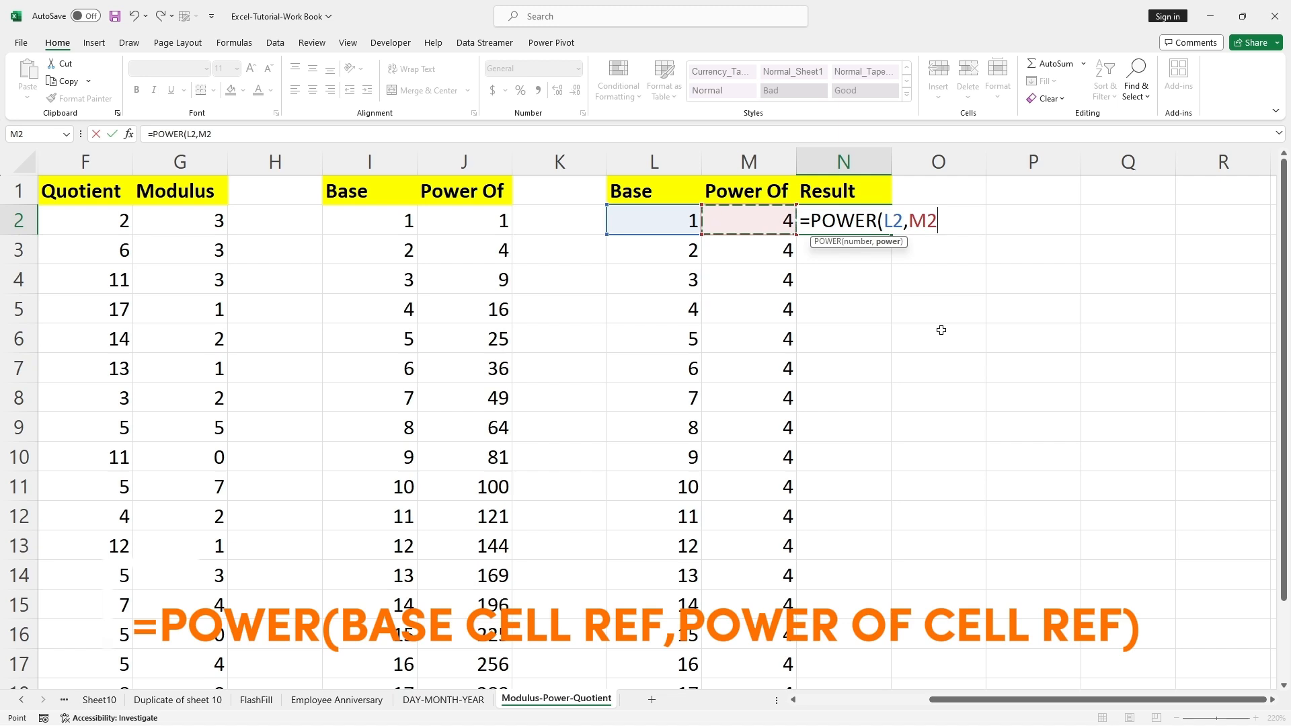
type(")")
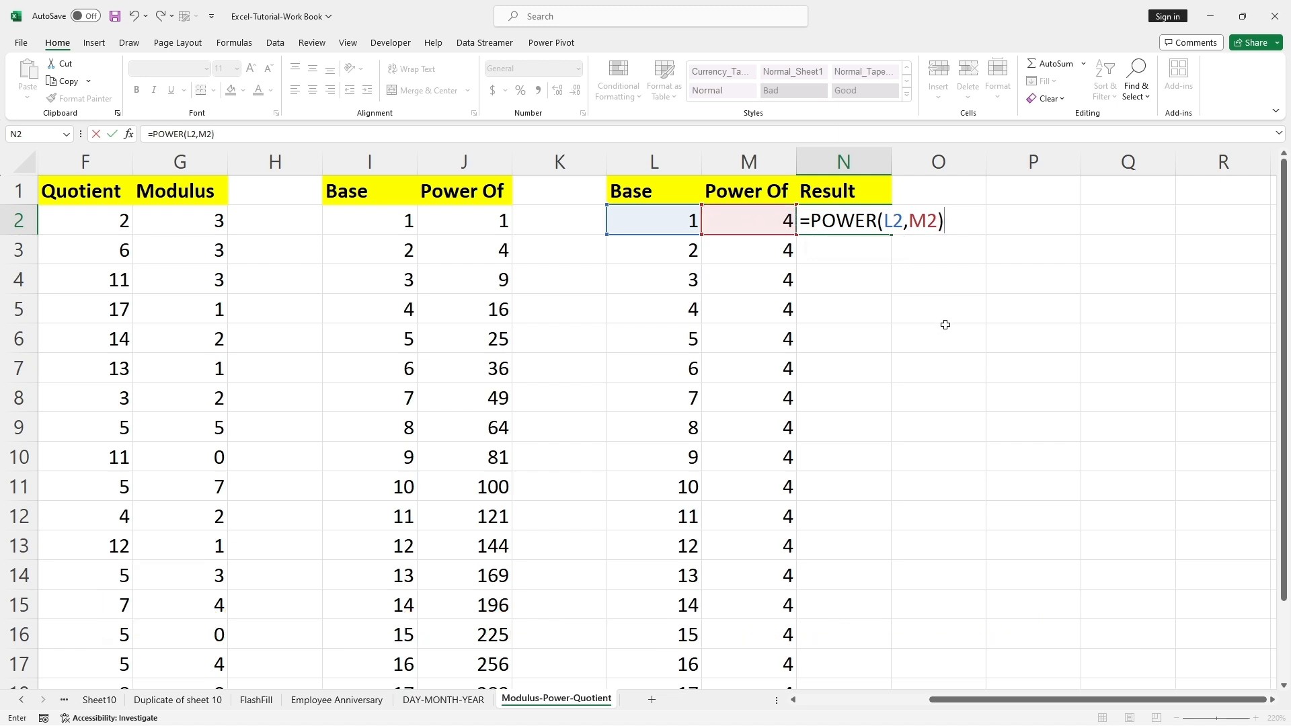
key("Return")
left_click(838, 215)
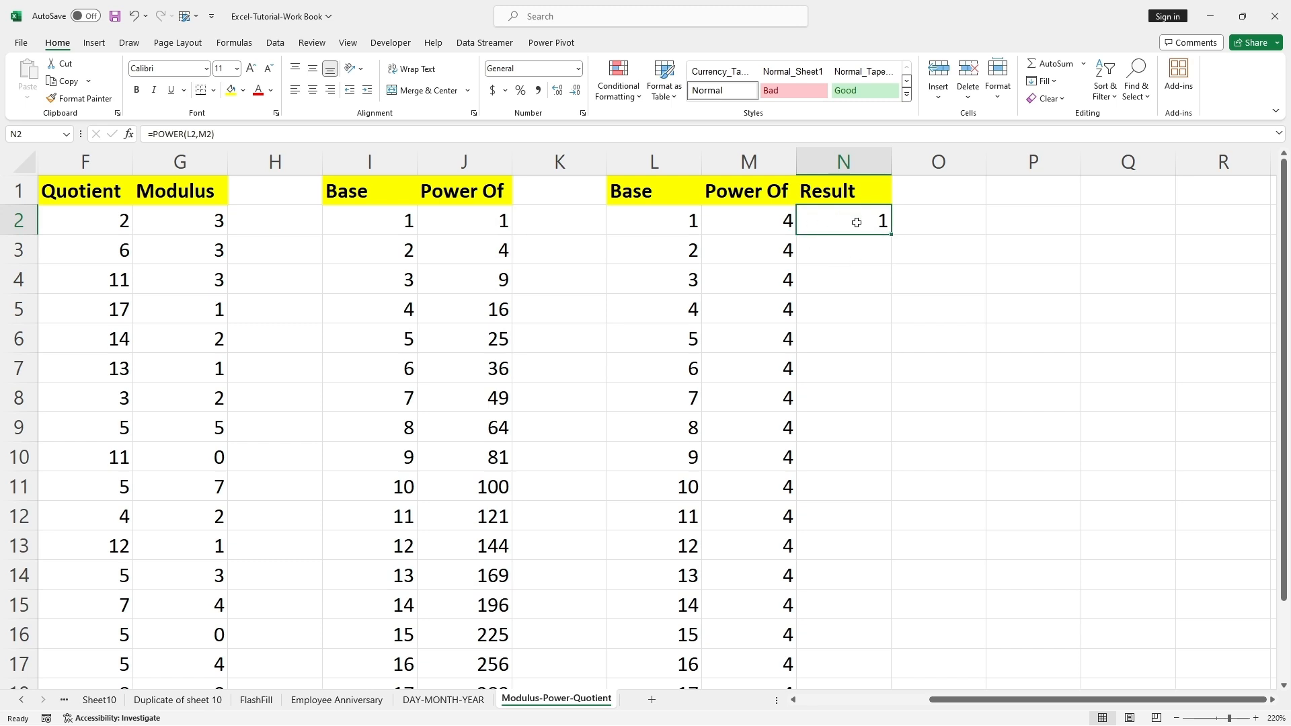
- Fill the POWER formula from N2 down the Result column to N5
left_click(690, 246)
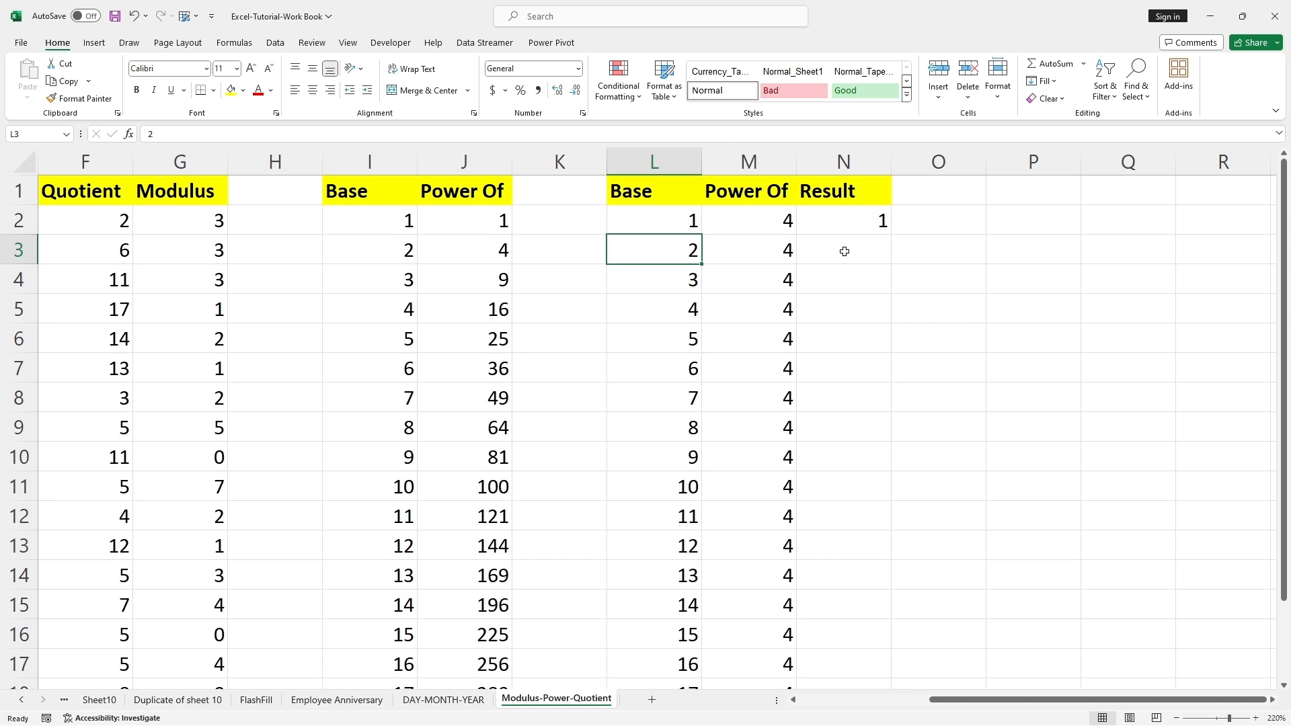
left_click(882, 251)
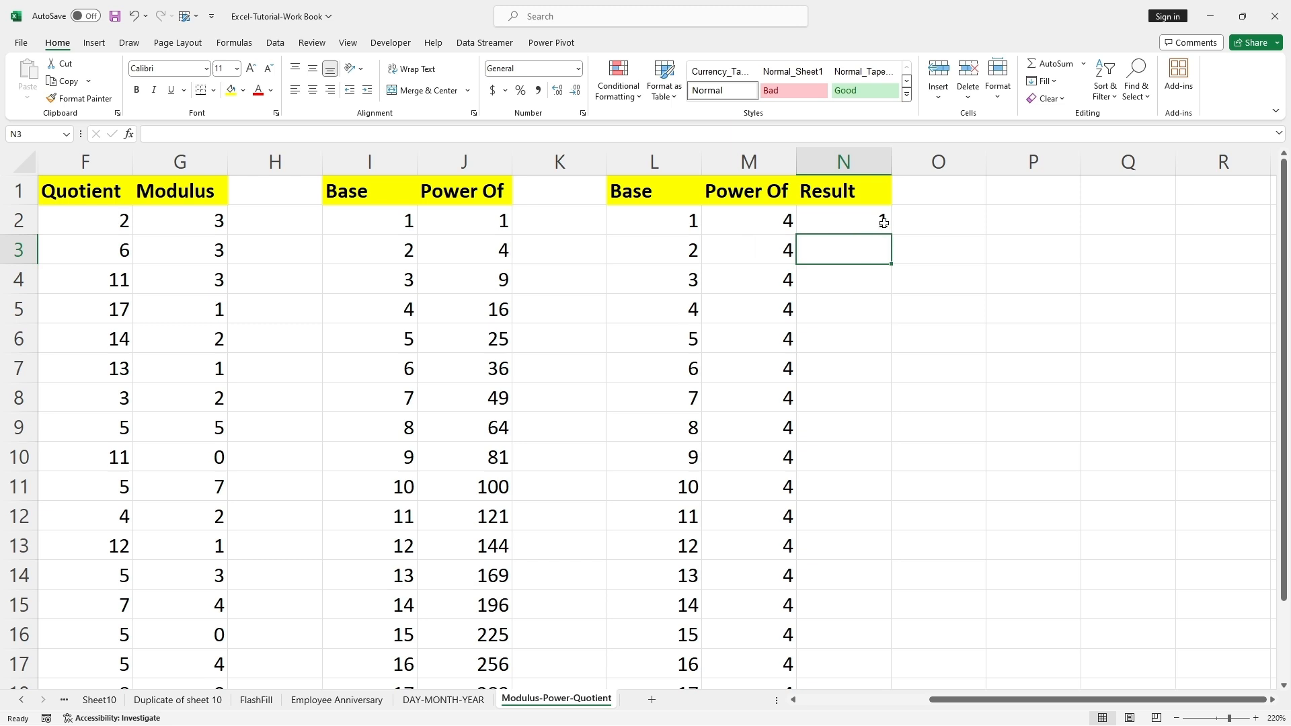
left_click(885, 220)
left_click_drag(891, 235, 888, 314)
- Check the POWER results in N3:N5 against their Base and Power Of cells
left_click(852, 254)
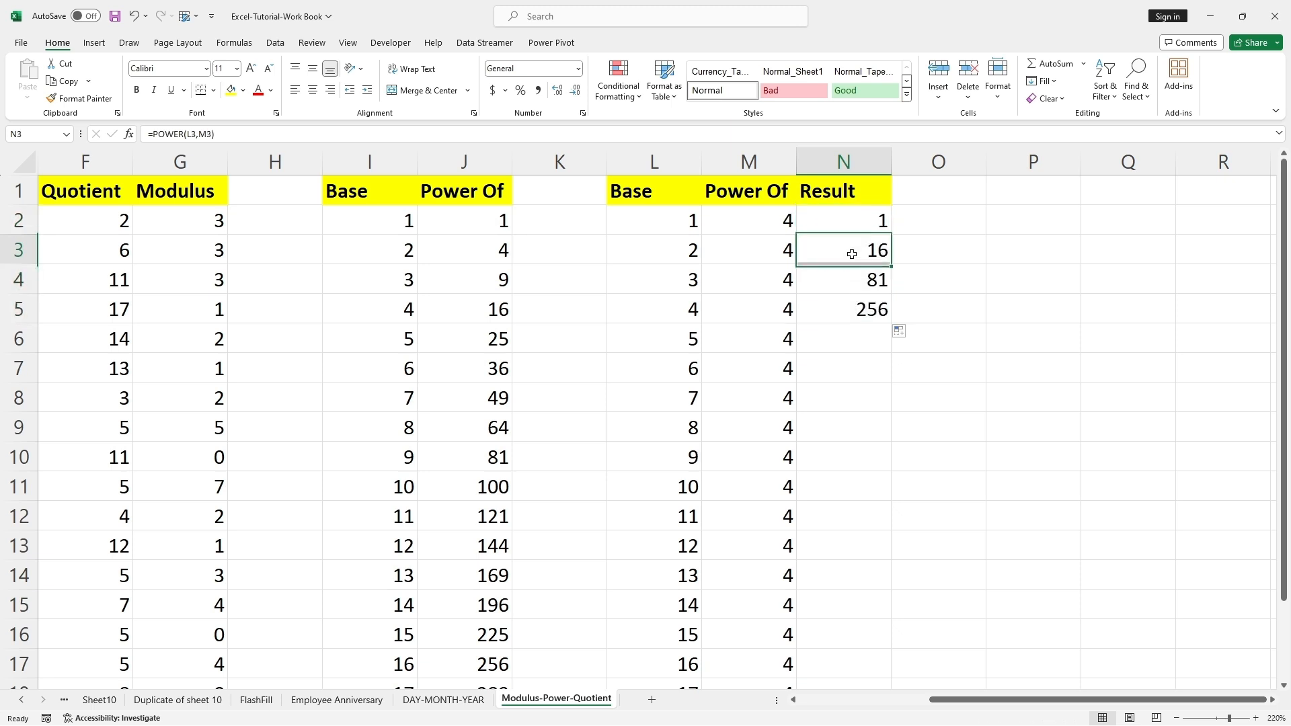
left_click(679, 254)
left_click(867, 260)
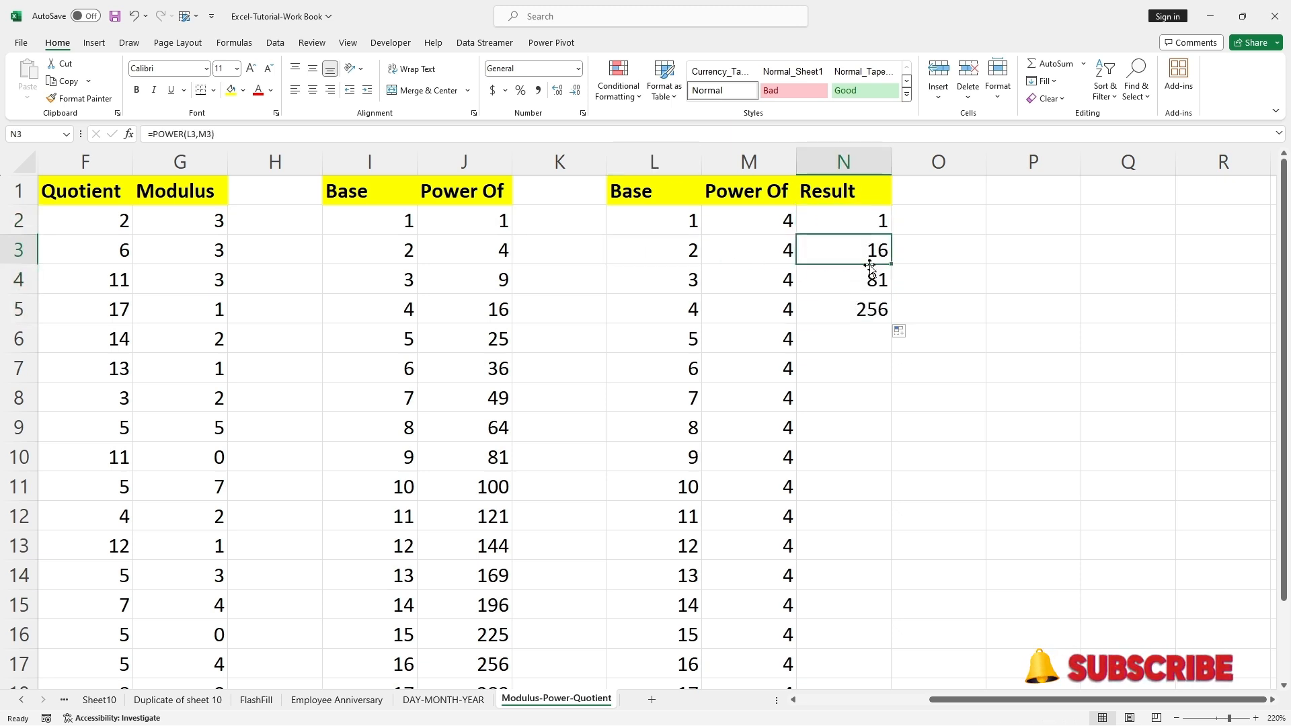
key("Down")
key("Down")
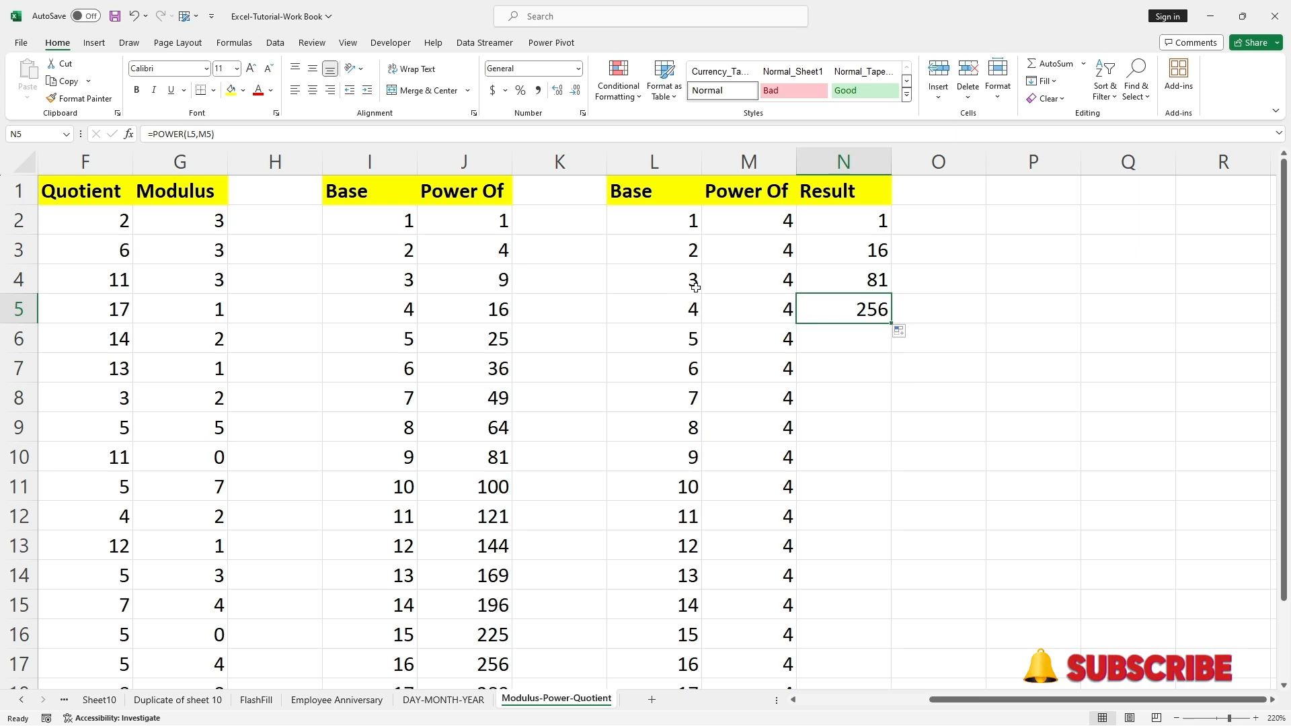
left_click(781, 281)
left_click(870, 283)
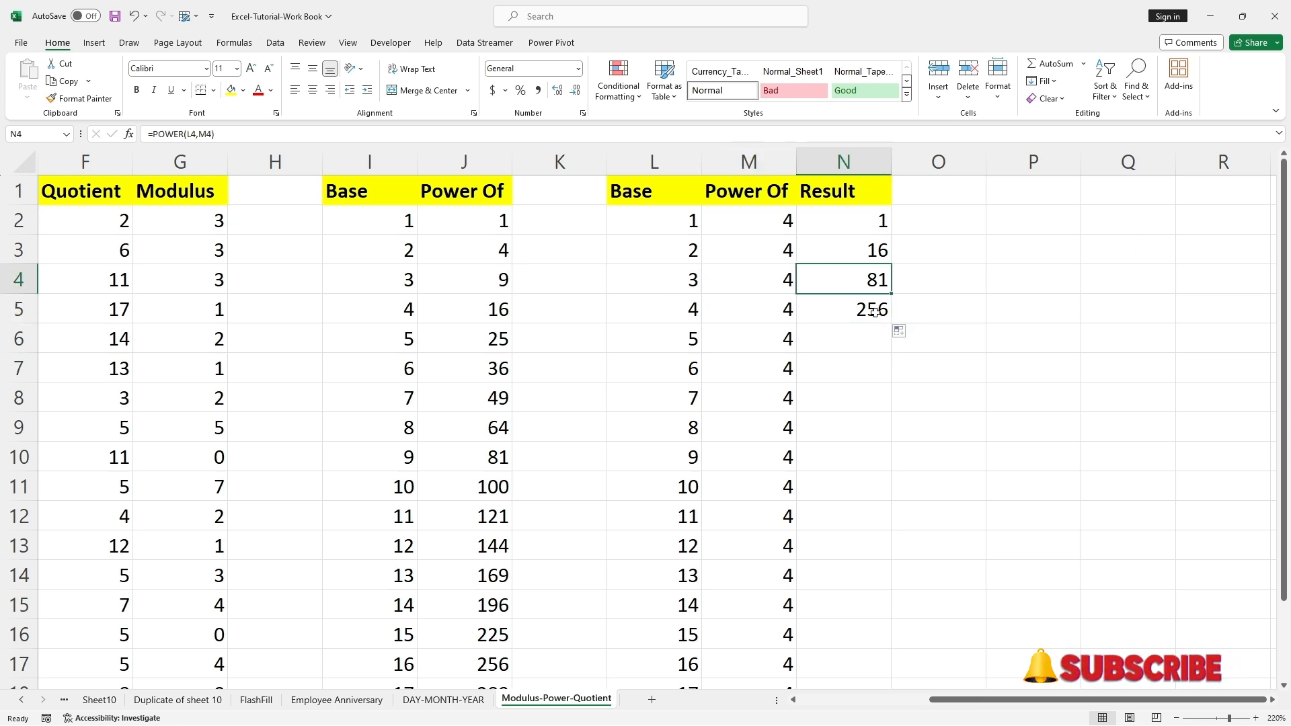
- Extend the POWER formula from N5 down the Result column to N19 and look over the filled rows
left_click(881, 309)
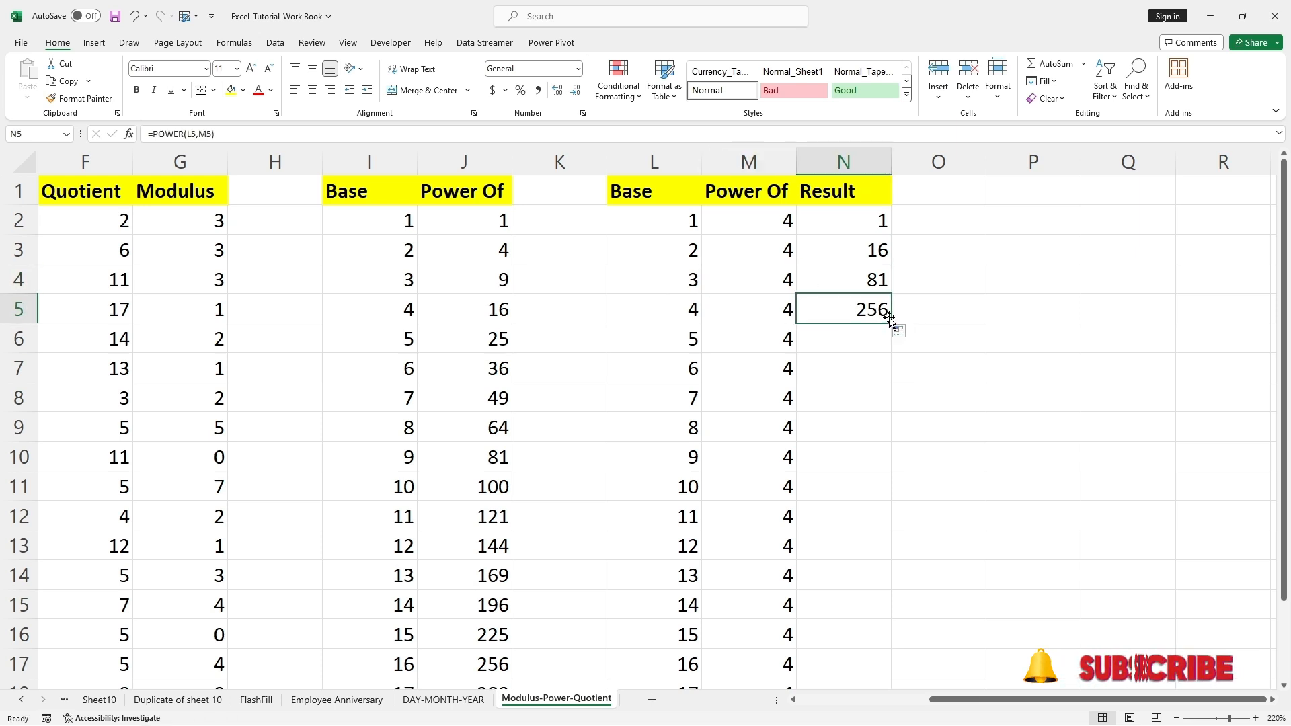
double_click(889, 319)
scroll(978, 319, "down", 3)
scroll(977, 320, "down", 1)
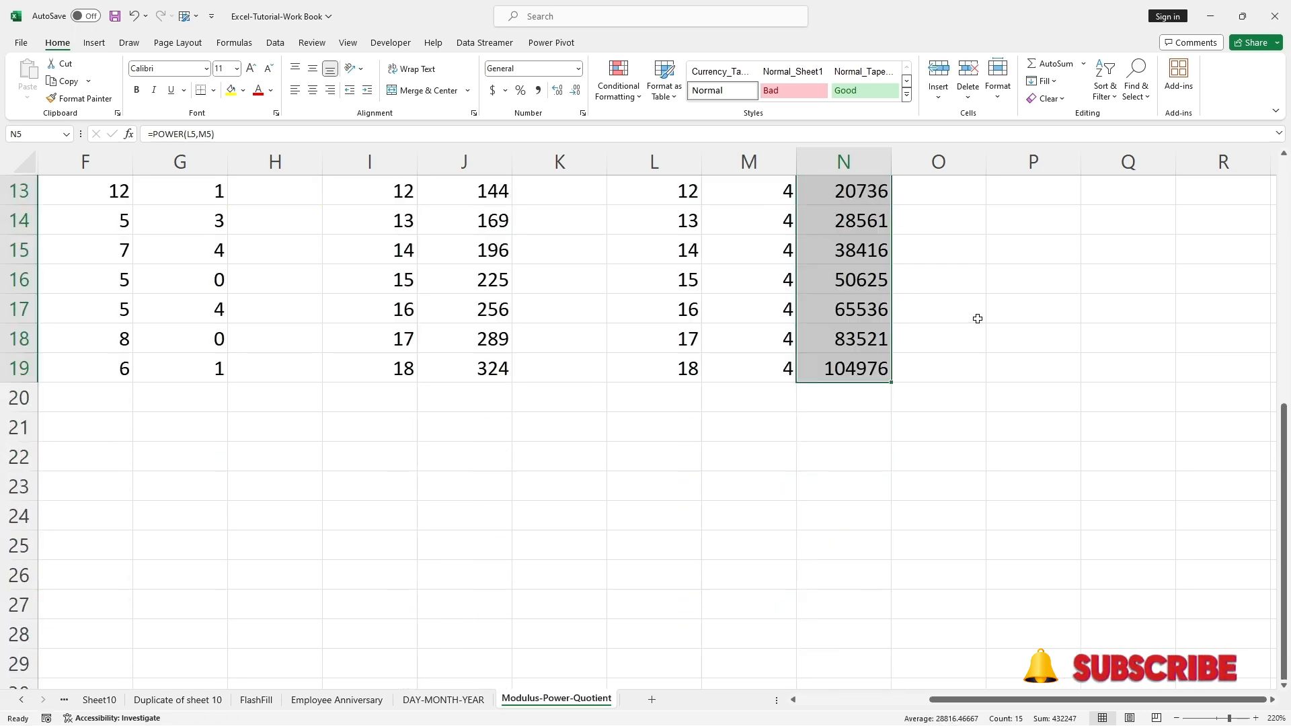
scroll(978, 320, "up", 4)
scroll(978, 320, "down", 2)
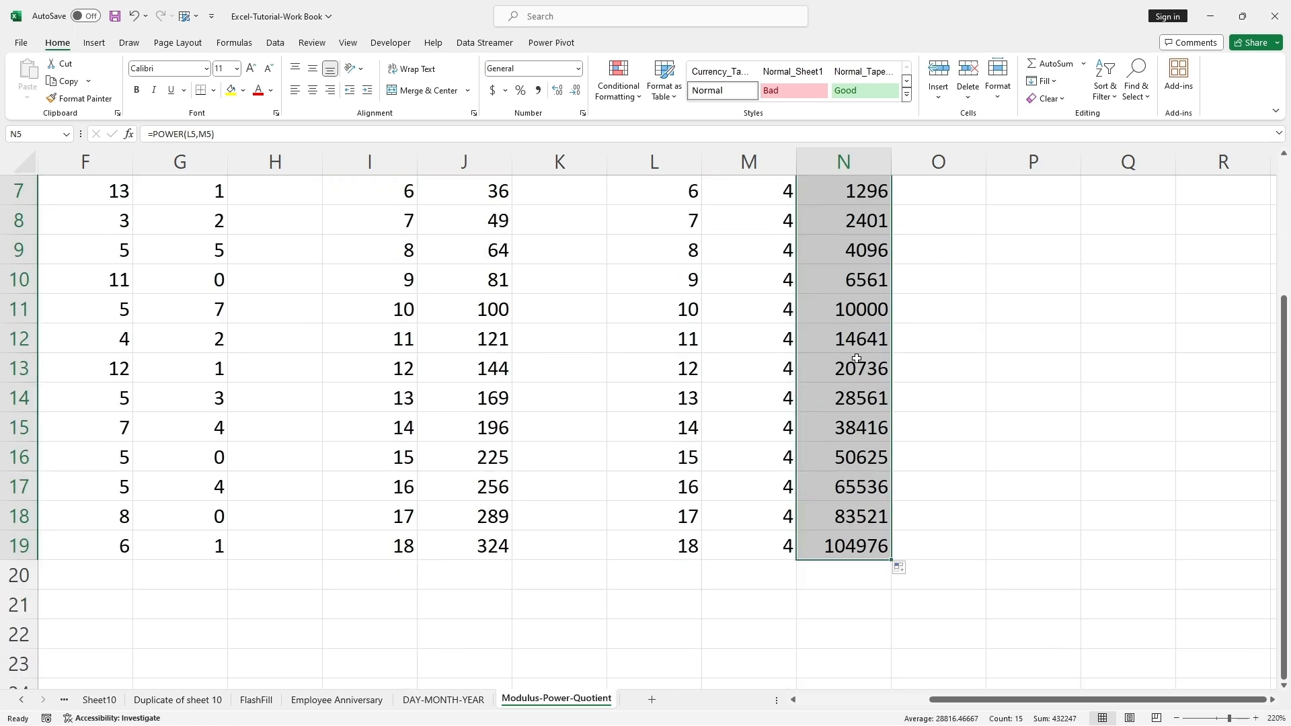
scroll(829, 368, "up", 2)
scroll(828, 368, "down", 1)
scroll(828, 369, "up", 1)
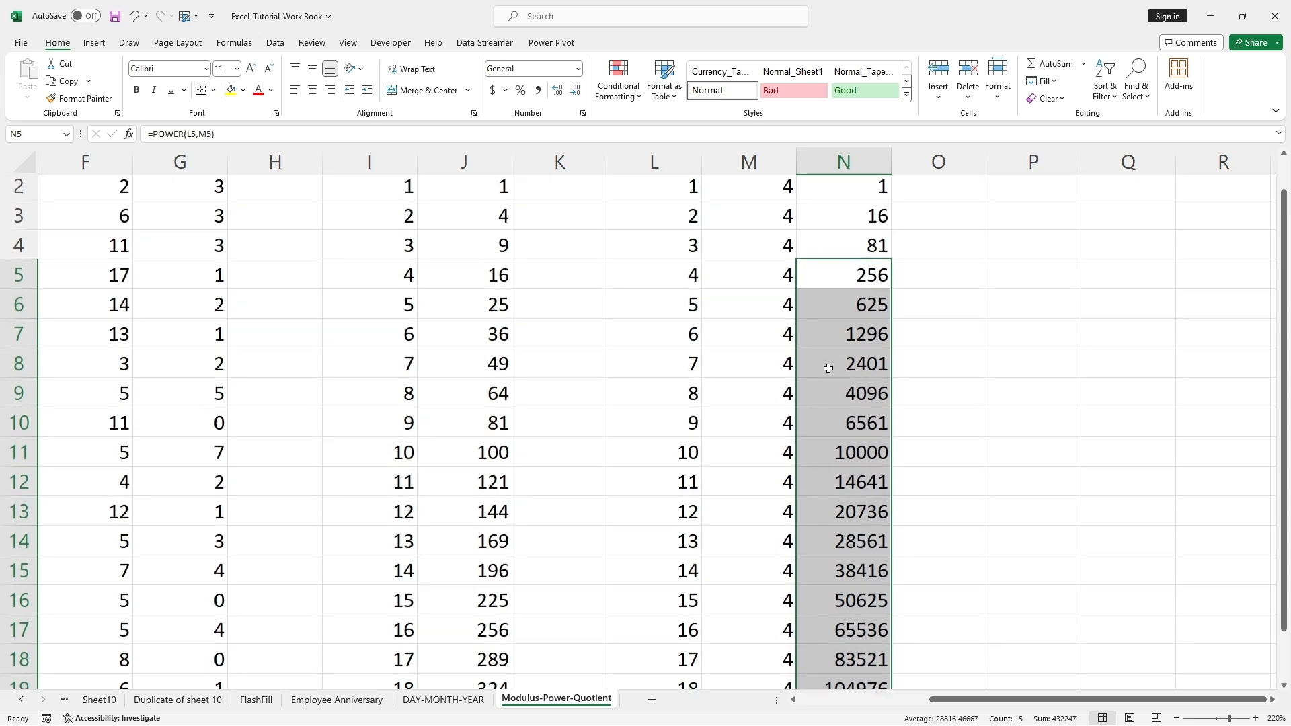
scroll(828, 368, "up", 1)
- Compare the caret formula in J2 with the POWER formula in N2
left_click(469, 220)
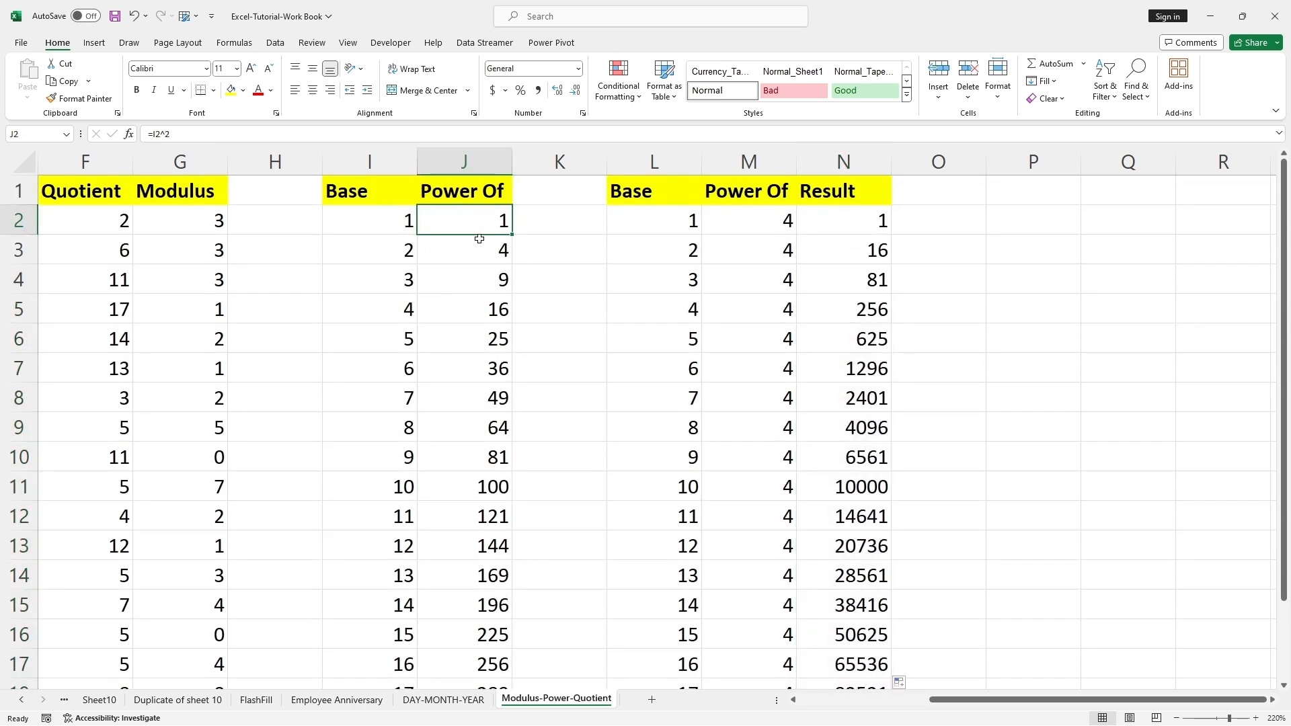
left_click(867, 219)
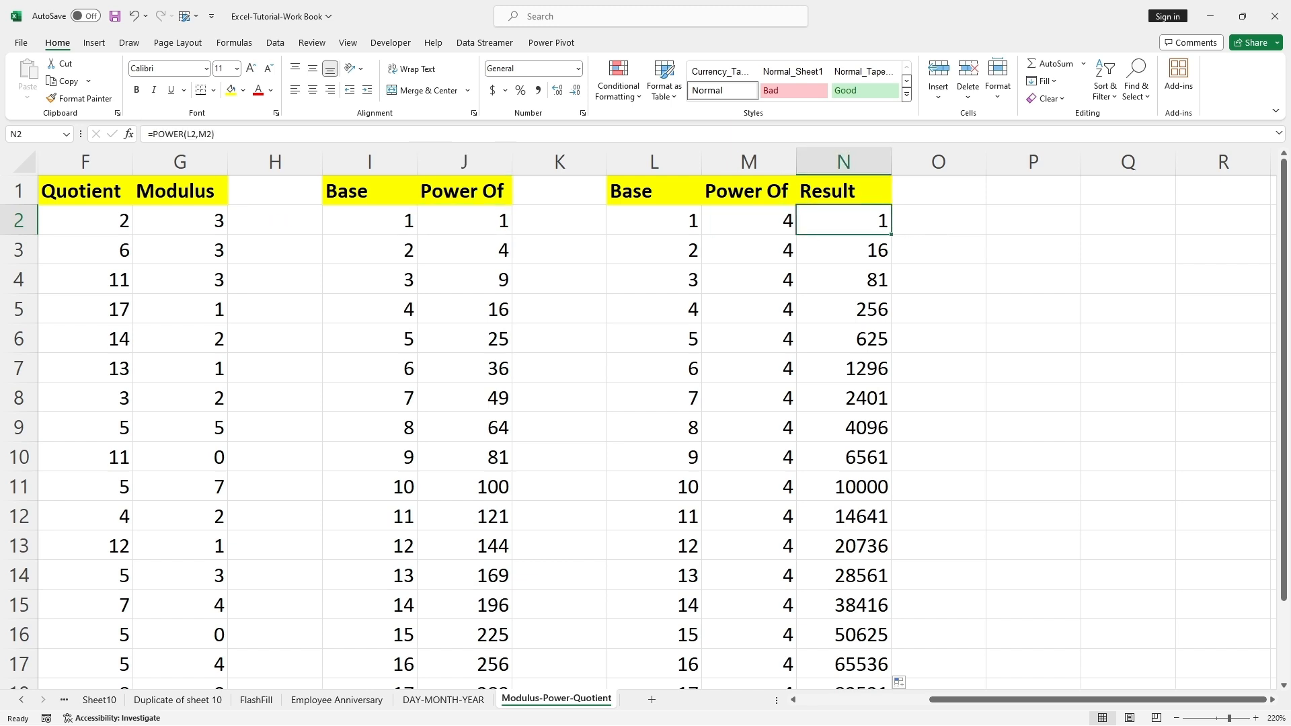
left_click_drag(135, 118, 244, 159)
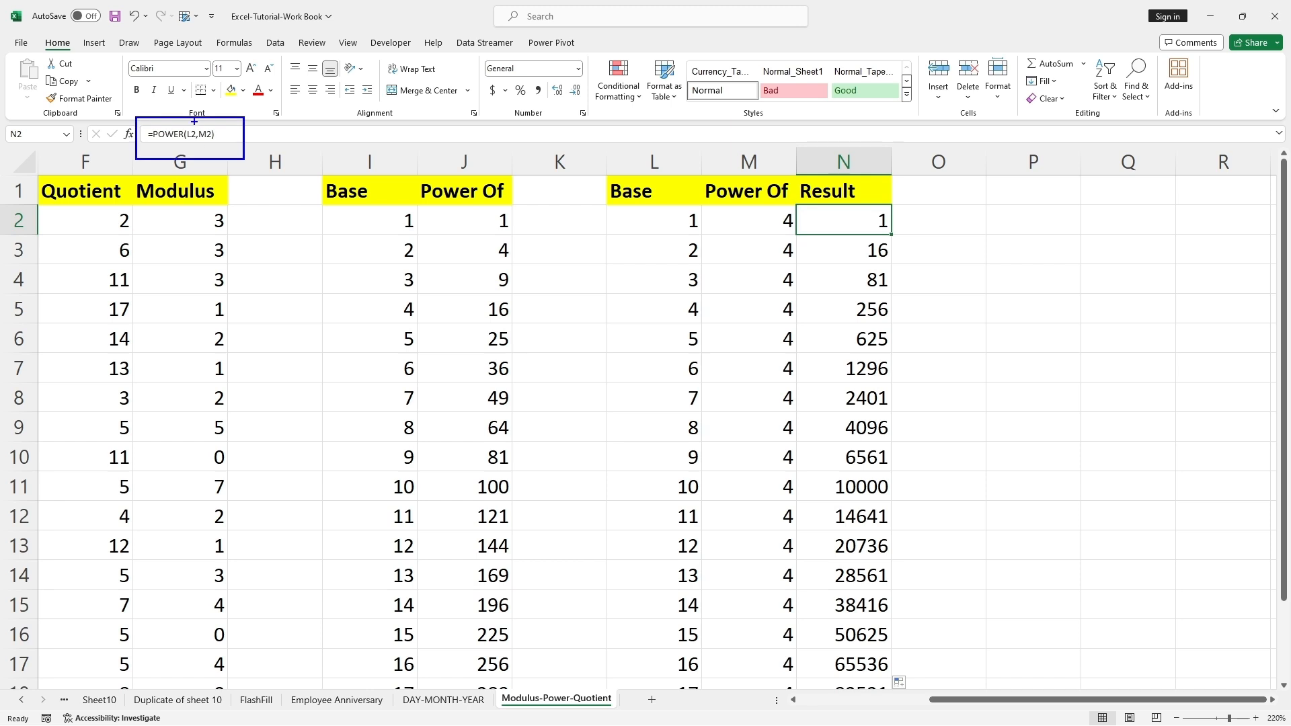